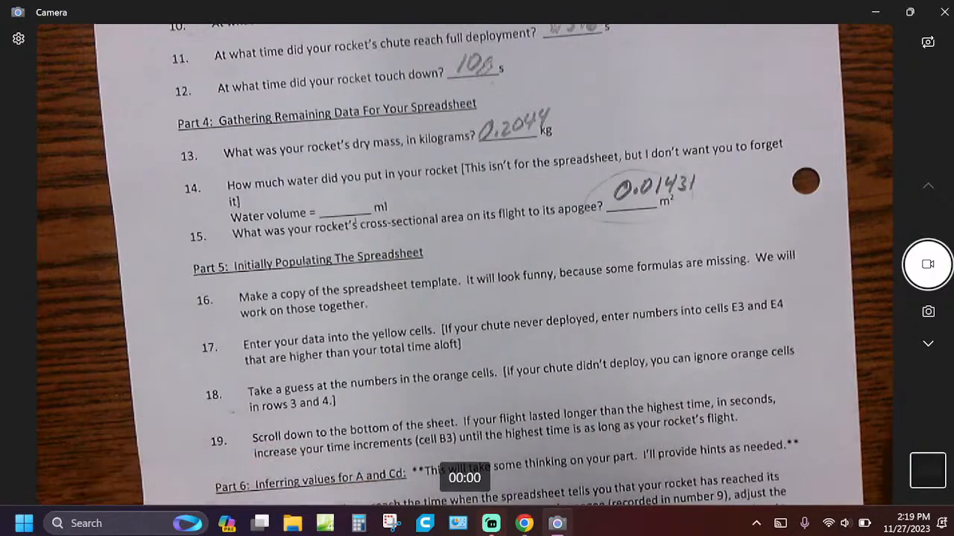
Step: Switch to the Water Rocket Flight Model spreadsheet in Chrome and enter .2044 as the dry mass in B1
mouse_move(513, 529)
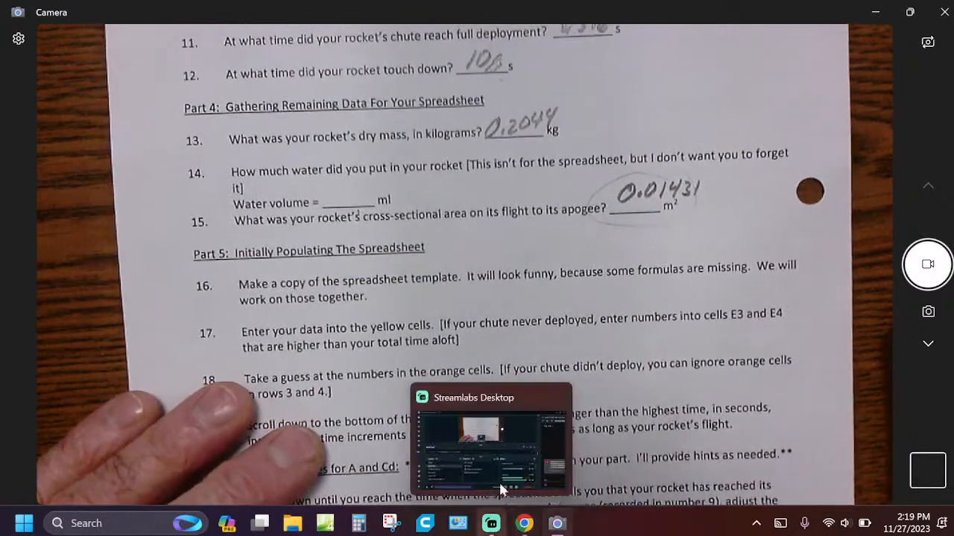
click(526, 526)
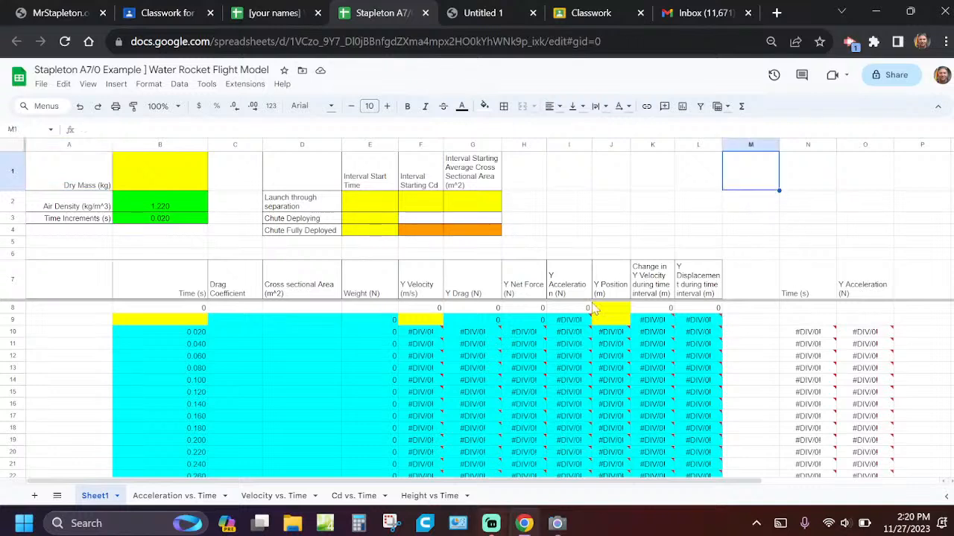
click(164, 187)
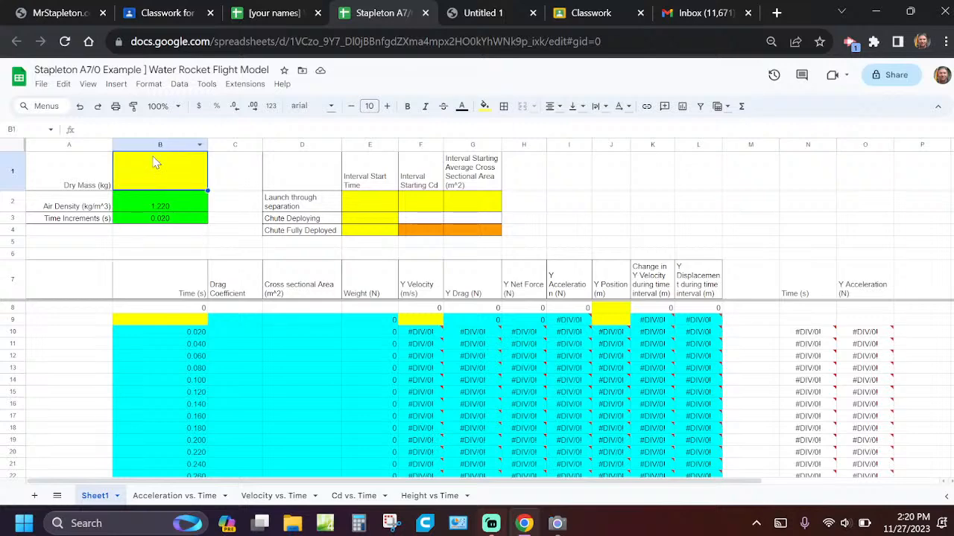
key(ctrl+plus)
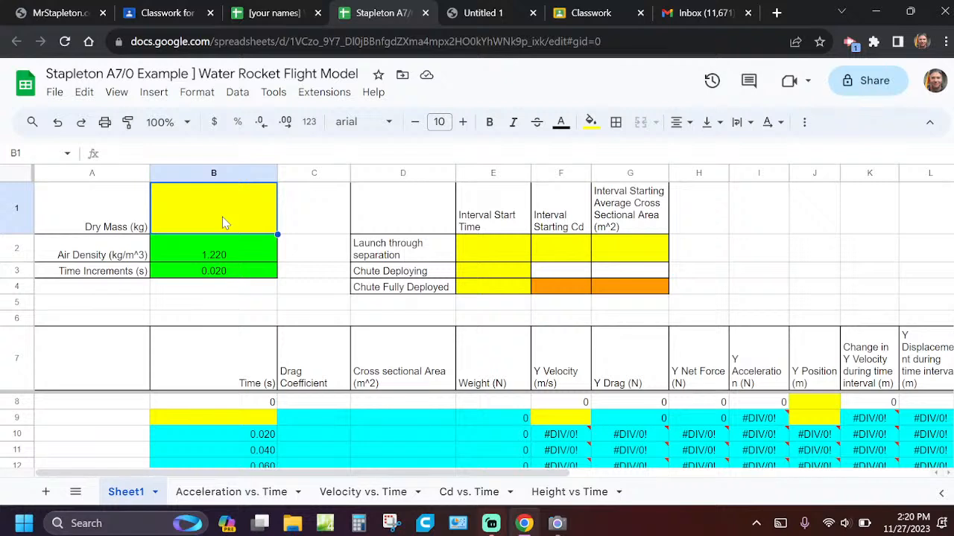
text(.2044)
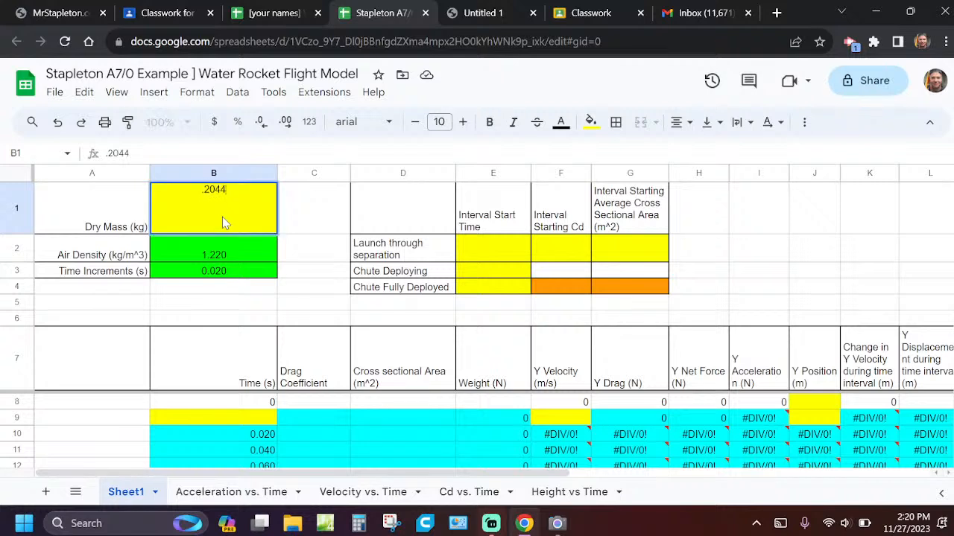
Step: Fill in the launch-through-separation row with start time 0, average cross-sectional area .0143 and starting Cd 0.3
click(512, 252)
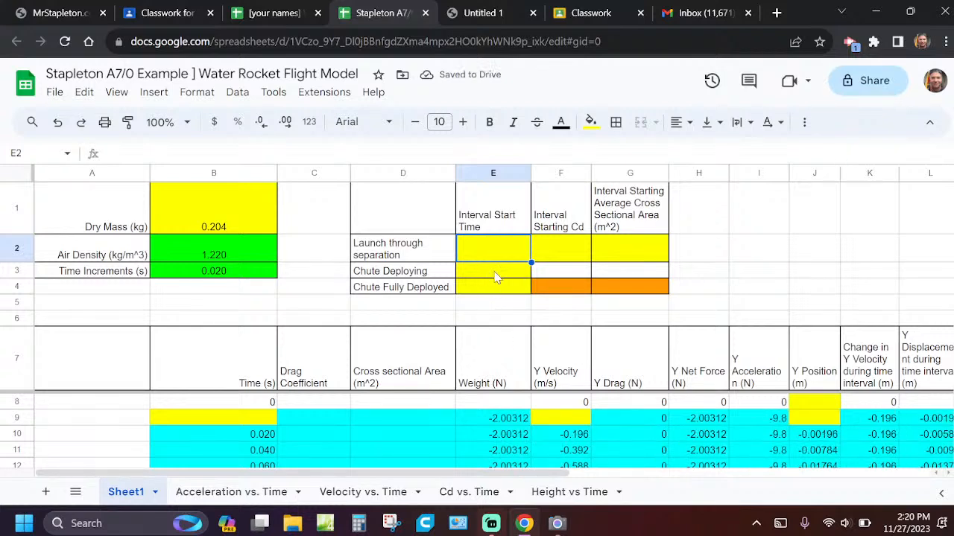
text(0)
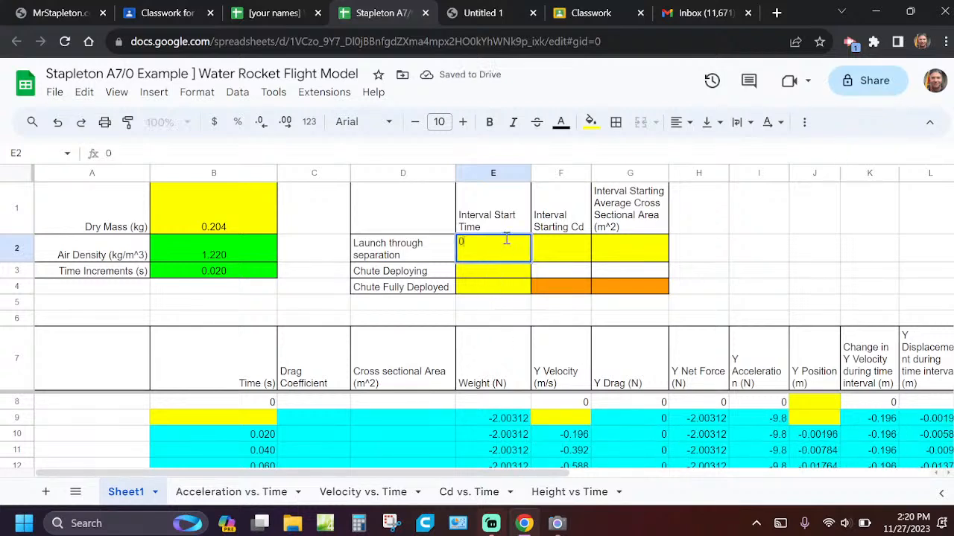
click(553, 251)
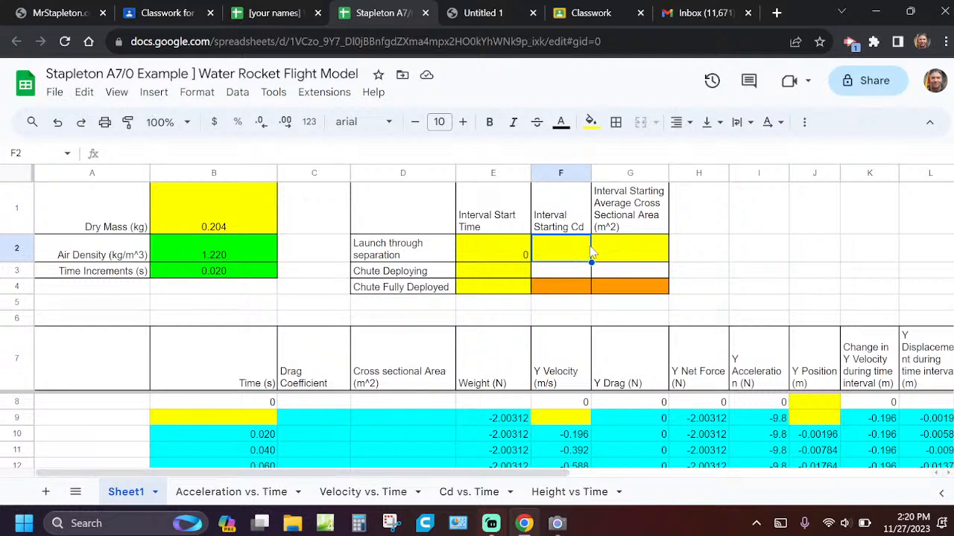
click(625, 260)
double_click(625, 258)
text(.0143)
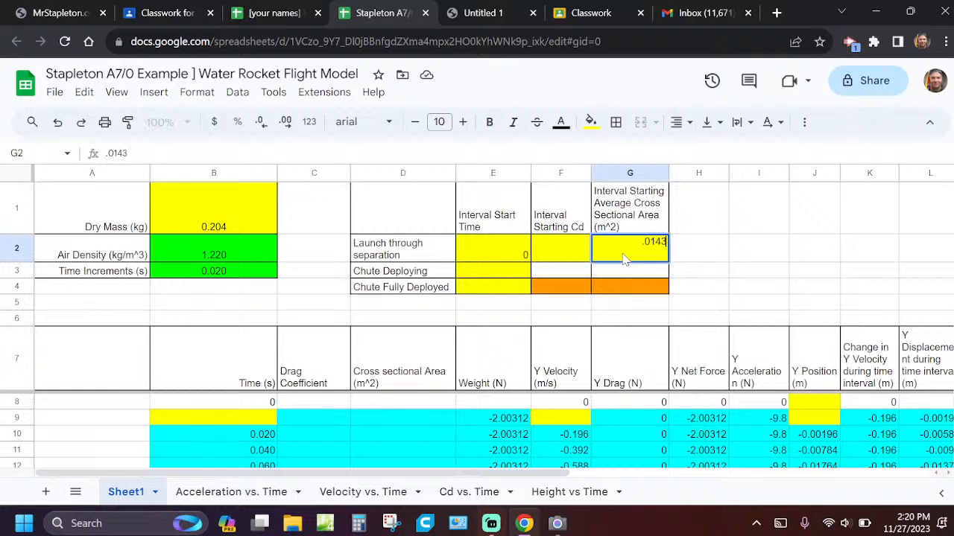
click(575, 257)
double_click(576, 257)
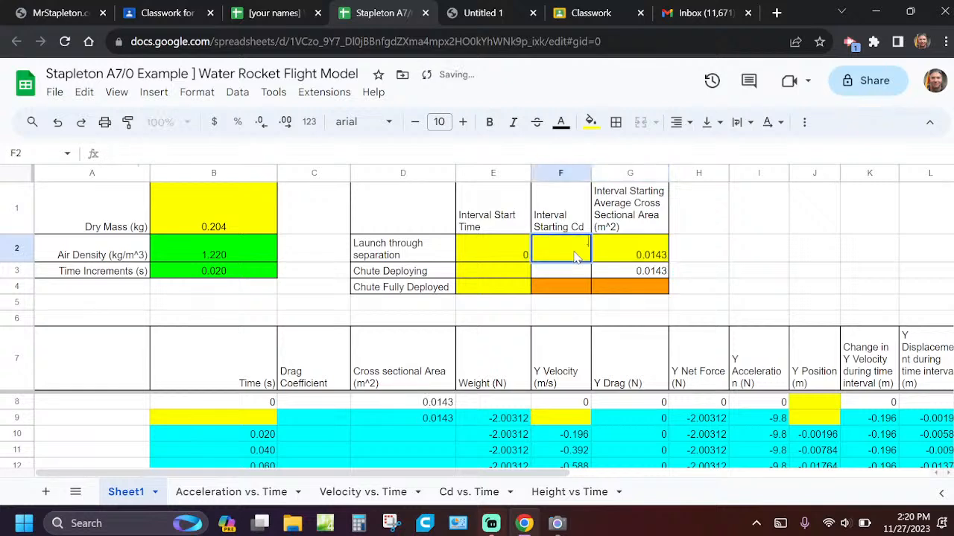
key(Tab)
key(Tab)
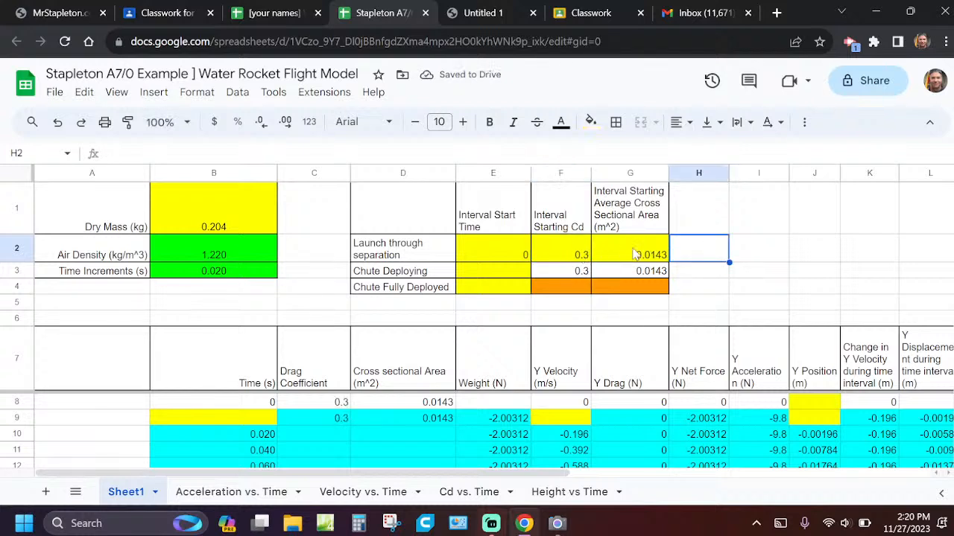
Step: Enter the interval start times 3.7 for chute deploying and 3.8 for chute fully deployed
click(482, 277)
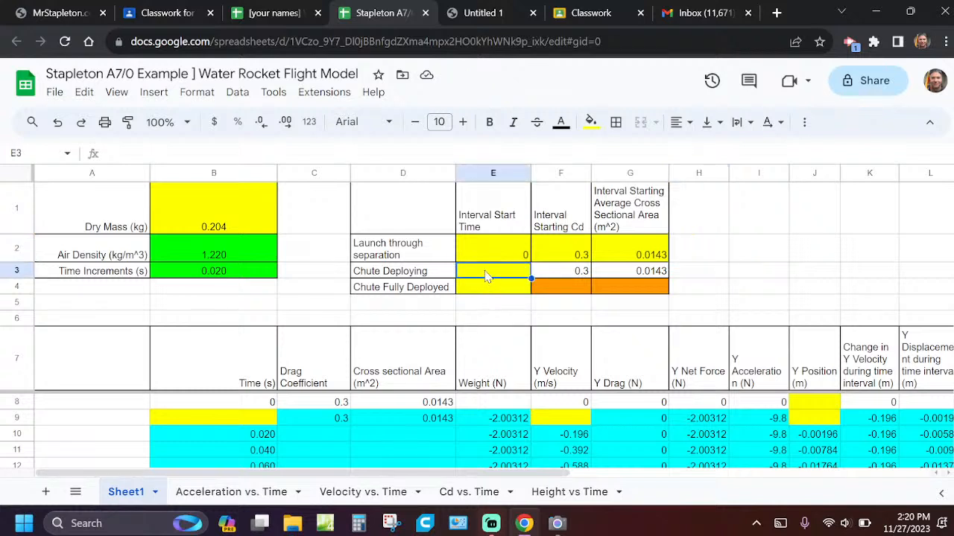
text(3.7)
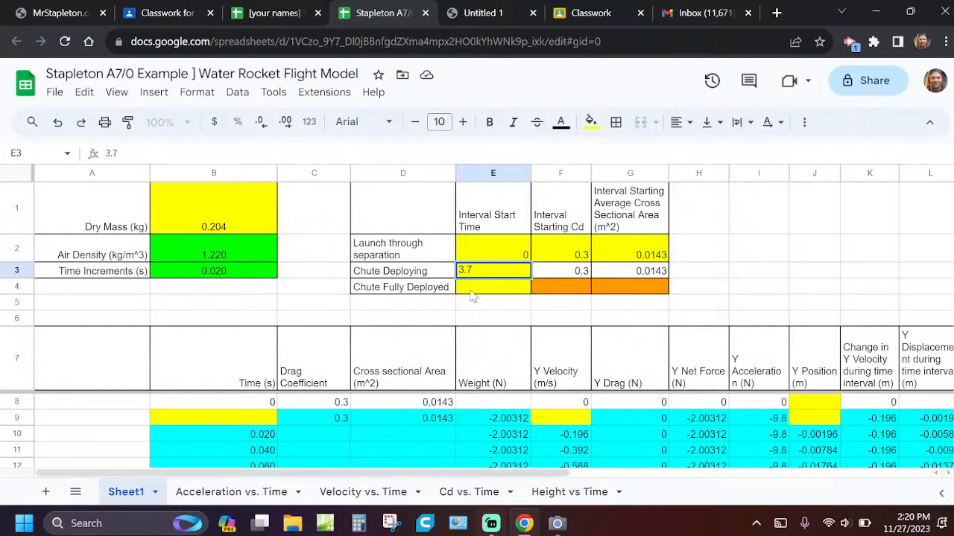
click(474, 291)
text(3.8)
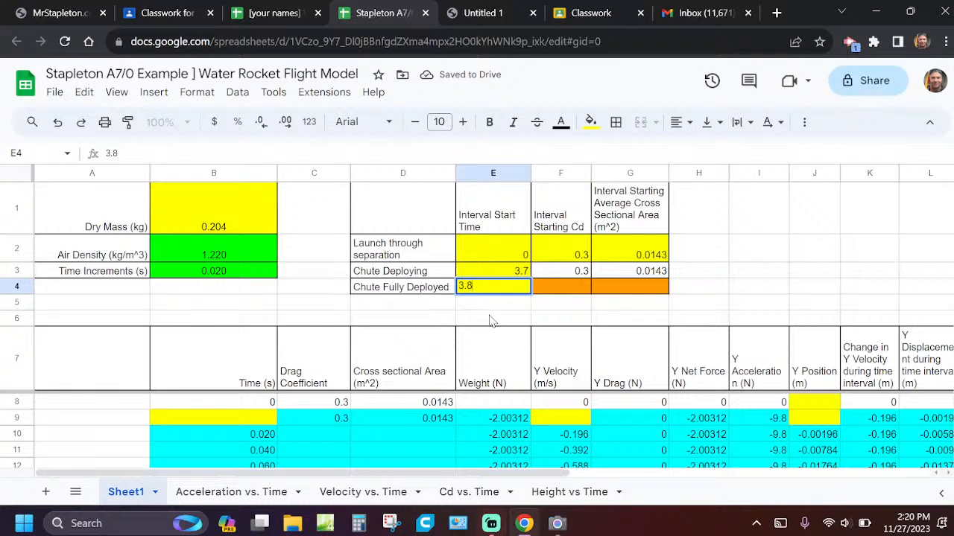
key(Return)
Step: Set the cross-sectional area for the fully deployed chute in G4 to .143
click(564, 293)
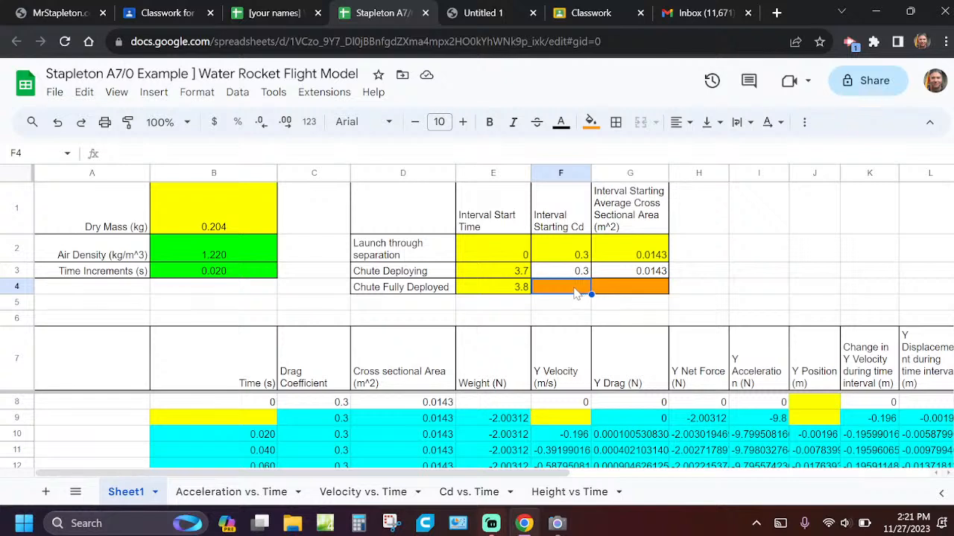
click(611, 290)
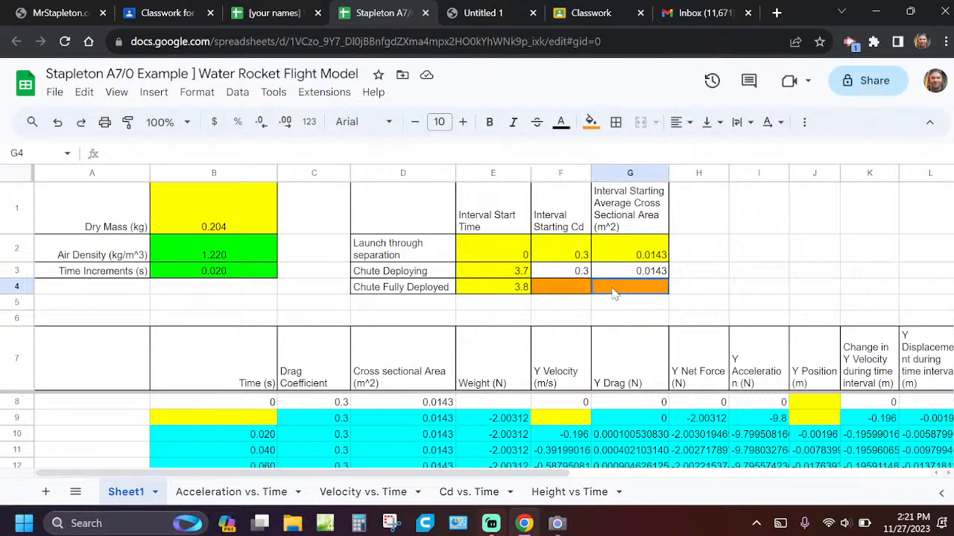
double_click(609, 290)
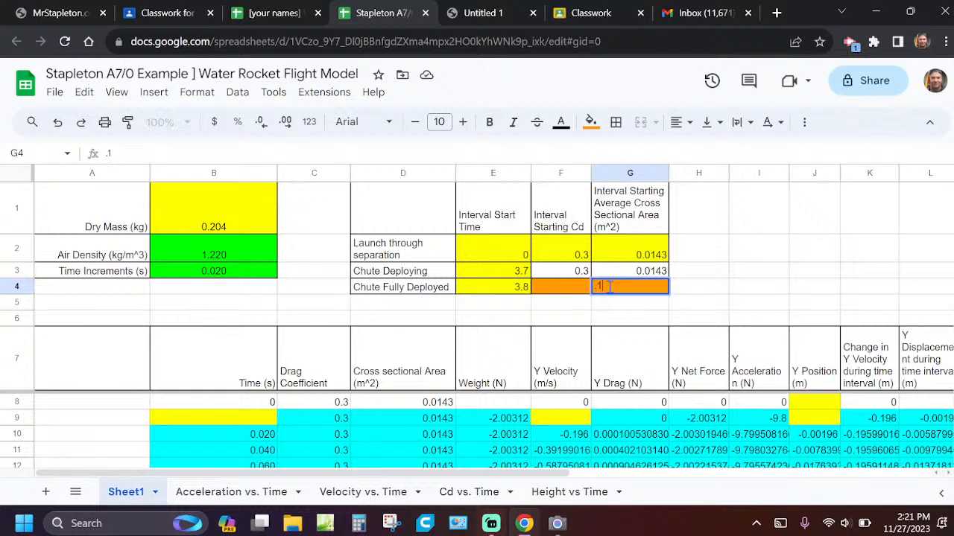
text(.143)
click(684, 317)
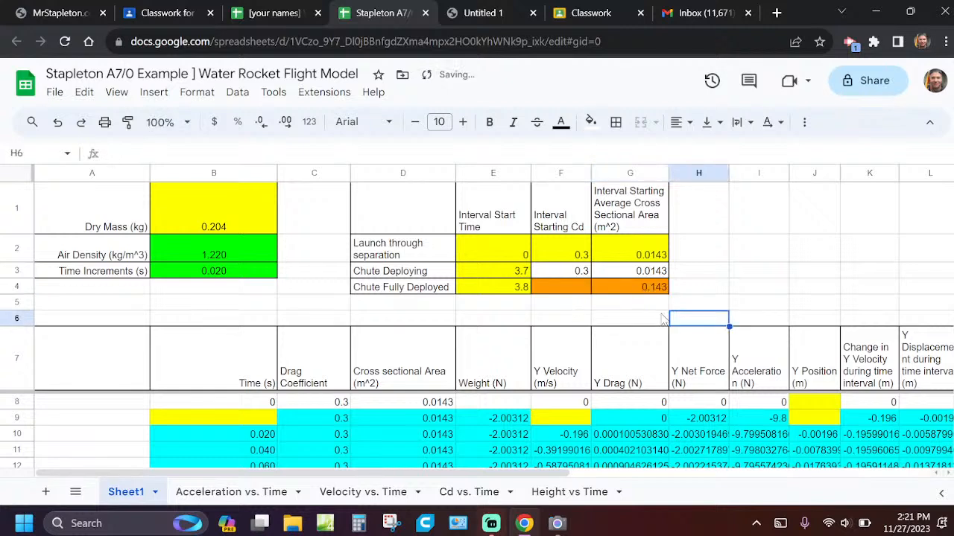
Step: Enter .65 as the starting Cd for the fully deployed chute in F4
click(584, 292)
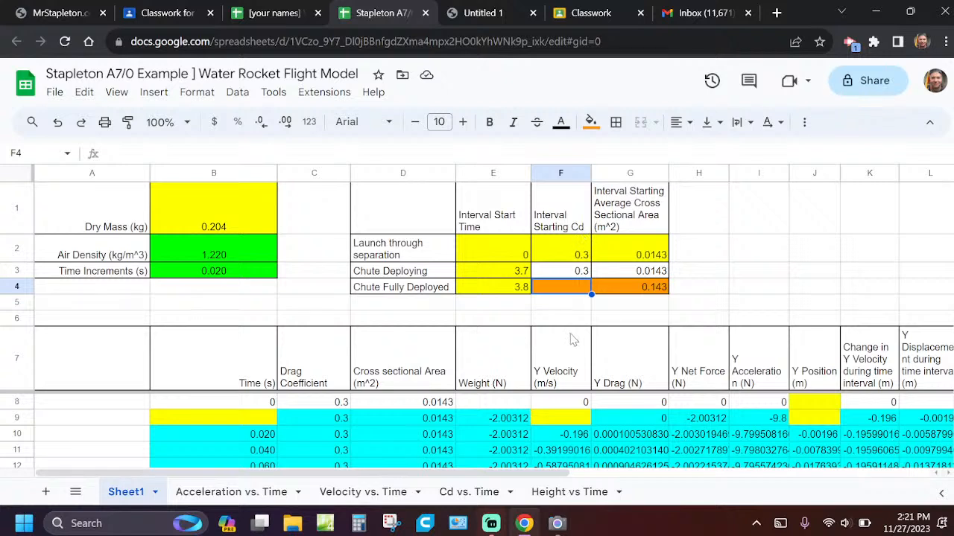
key(Return)
text(.65)
key(Return)
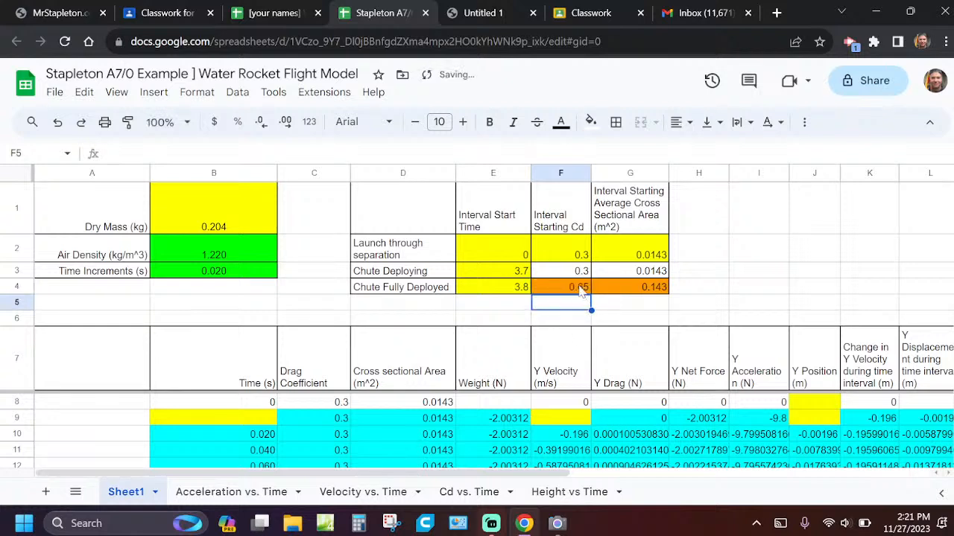
Step: Change the fully deployed chute's starting Cd in F4 to .7
click(581, 289)
key(BackSpace)
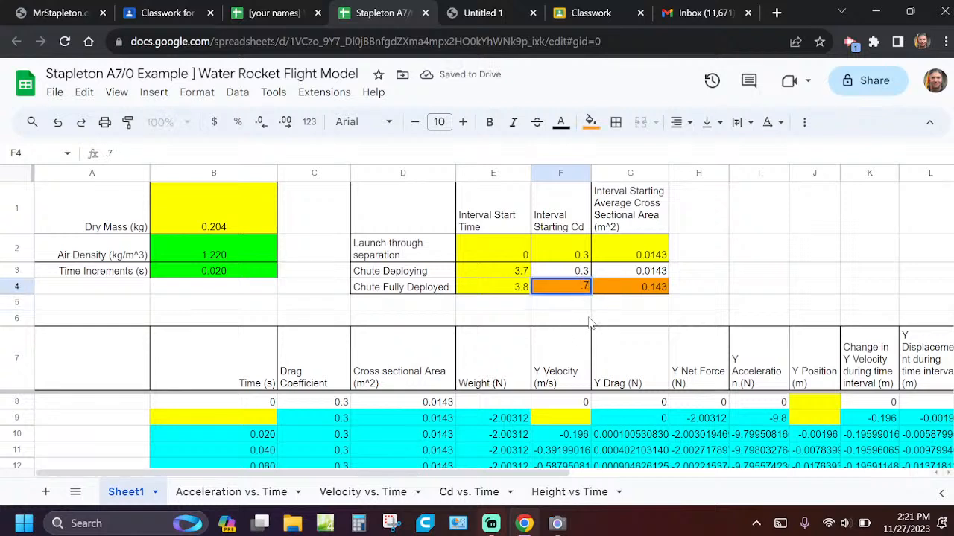
key(Return)
click(689, 304)
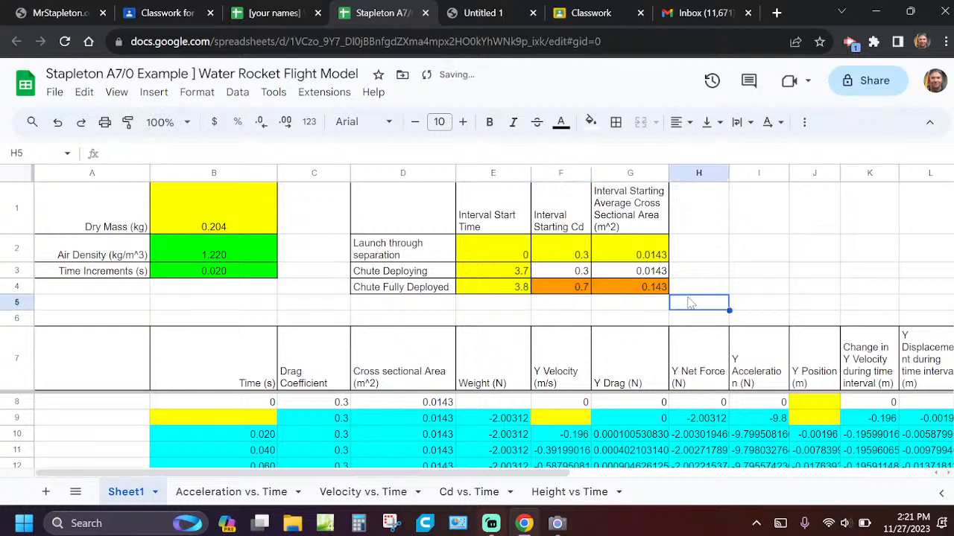
click(782, 275)
Step: Examine the Cd vs. Time chart around the chute's deployment, checking the line before, during and after the rise
click(476, 491)
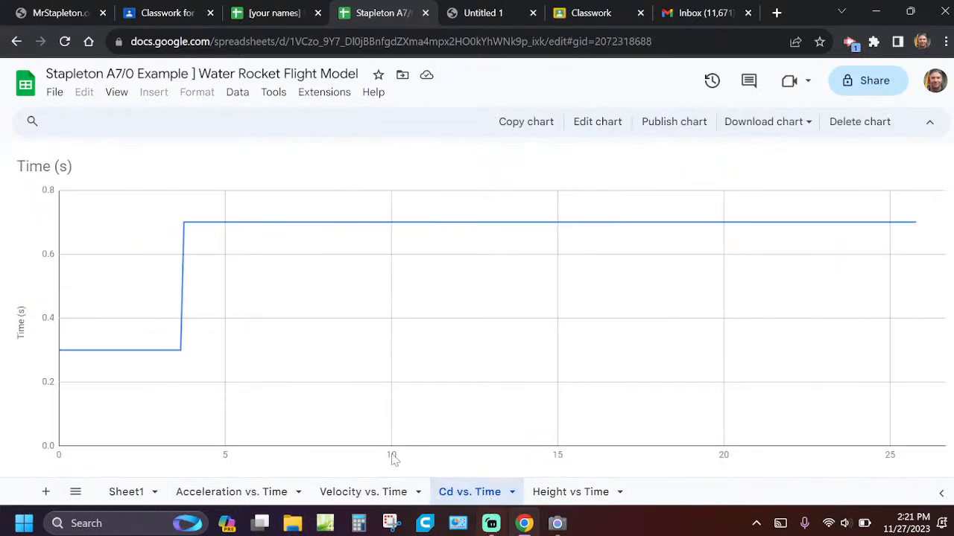
mouse_move(71, 356)
mouse_move(183, 358)
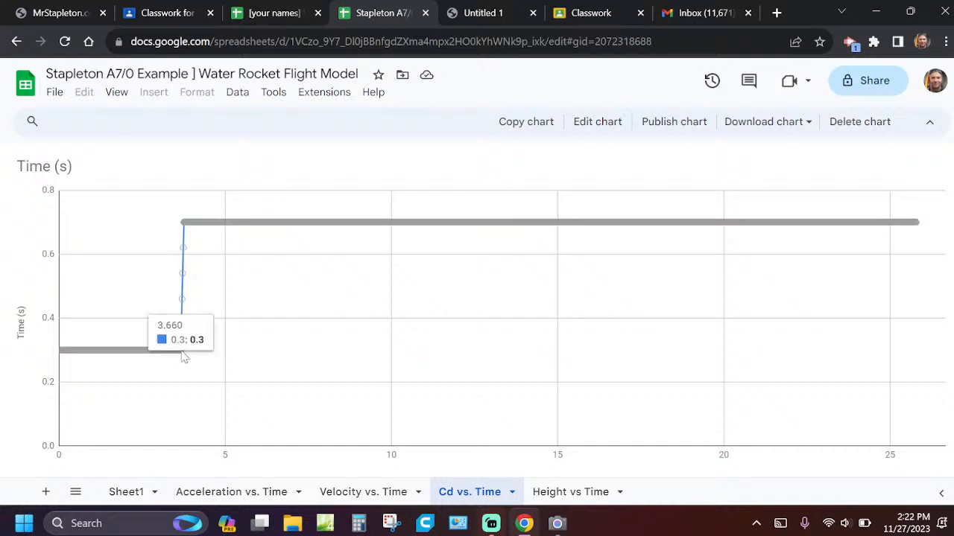
mouse_move(208, 231)
mouse_move(182, 320)
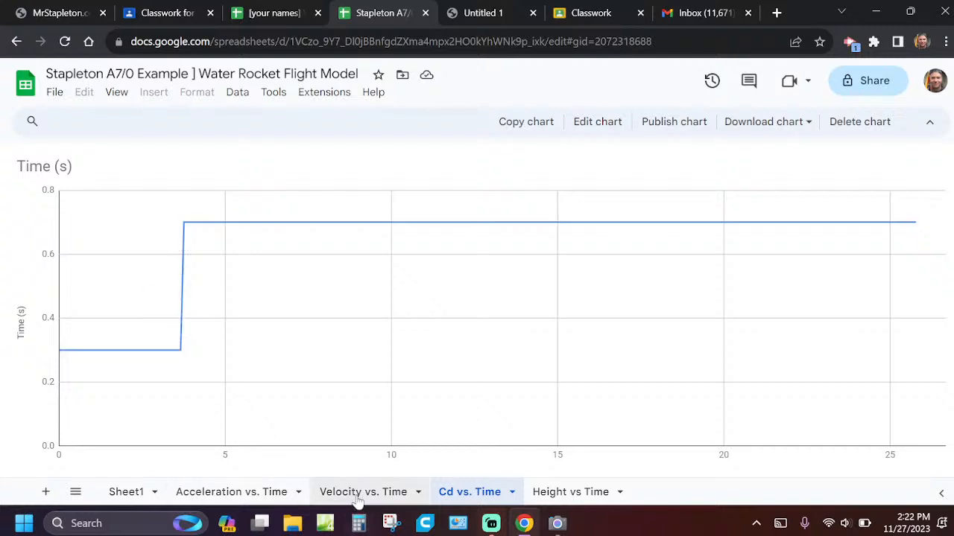
Step: Examine the drag coefficient values and formulas in Sheet1 for the chute-deploying interval from 3.7 to 3.8 s
click(108, 495)
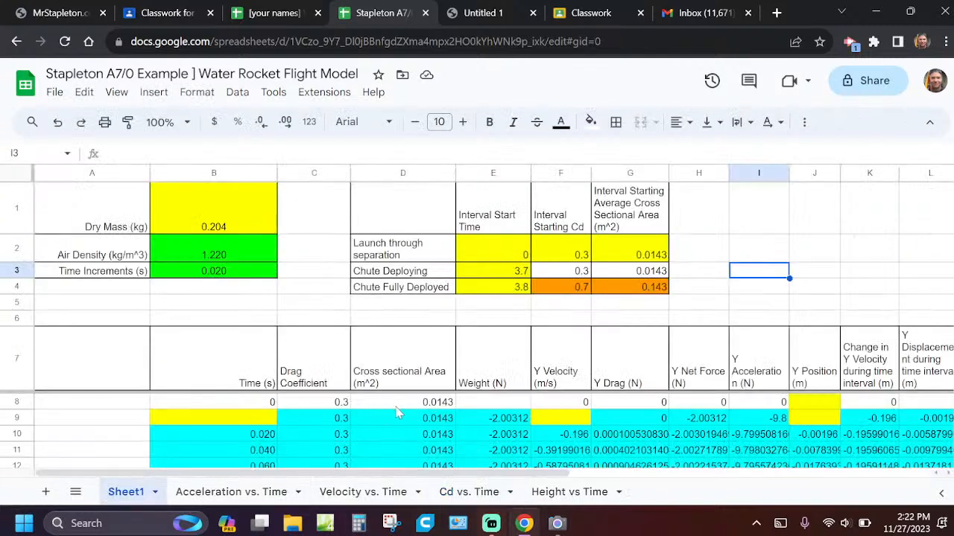
scroll(334, 440, down, 2)
scroll(334, 440, down, 15)
click(358, 419)
scroll(359, 419, down, 12)
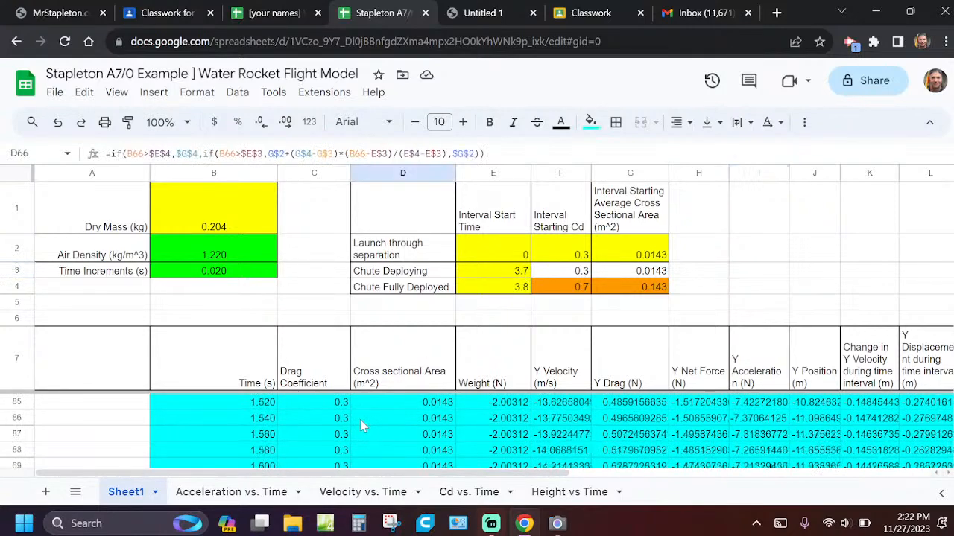
scroll(362, 420, down, 4)
click(351, 418)
scroll(350, 419, down, 20)
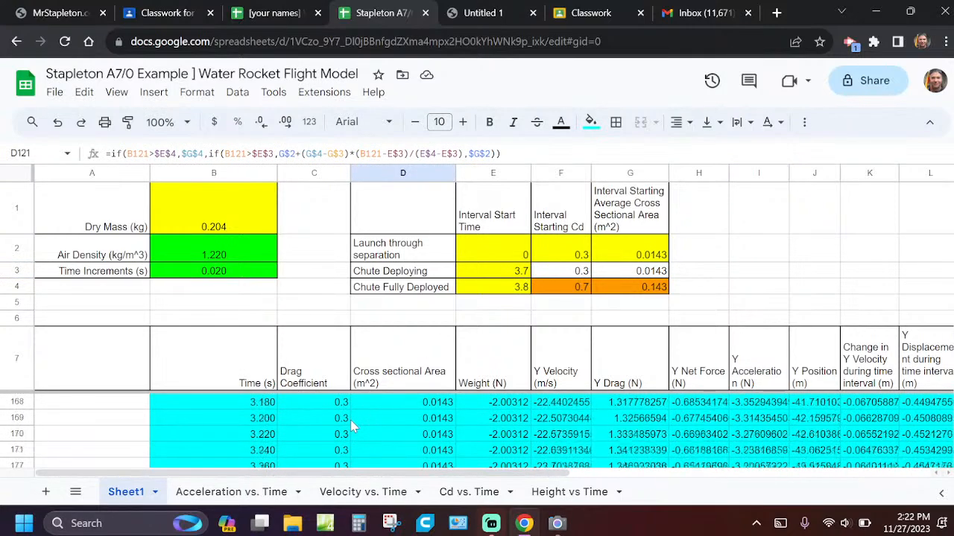
scroll(350, 421, down, 3)
scroll(351, 421, up, 1)
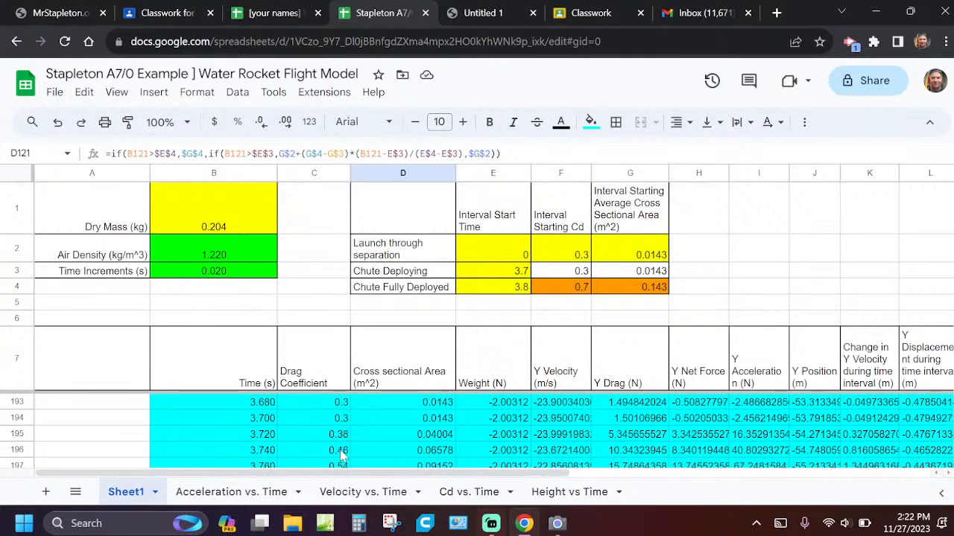
click(341, 445)
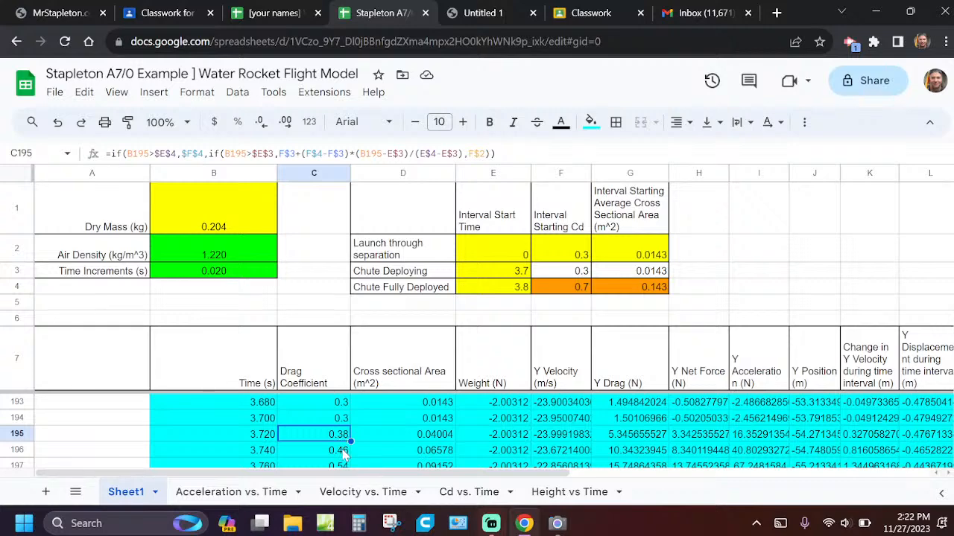
scroll(344, 451, down, 1)
scroll(344, 451, down, 1)
scroll(342, 449, up, 2)
scroll(337, 447, down, 1)
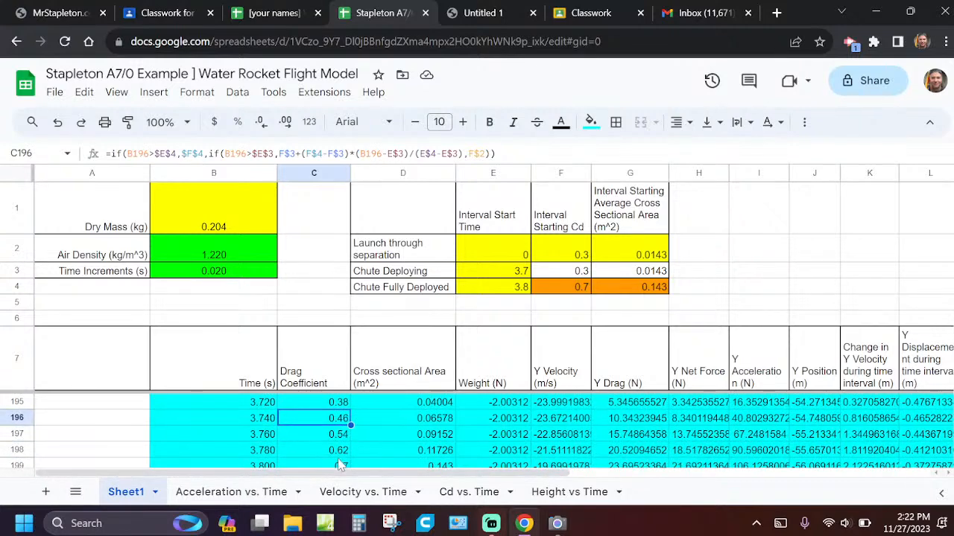
click(339, 455)
scroll(380, 439, down, 1)
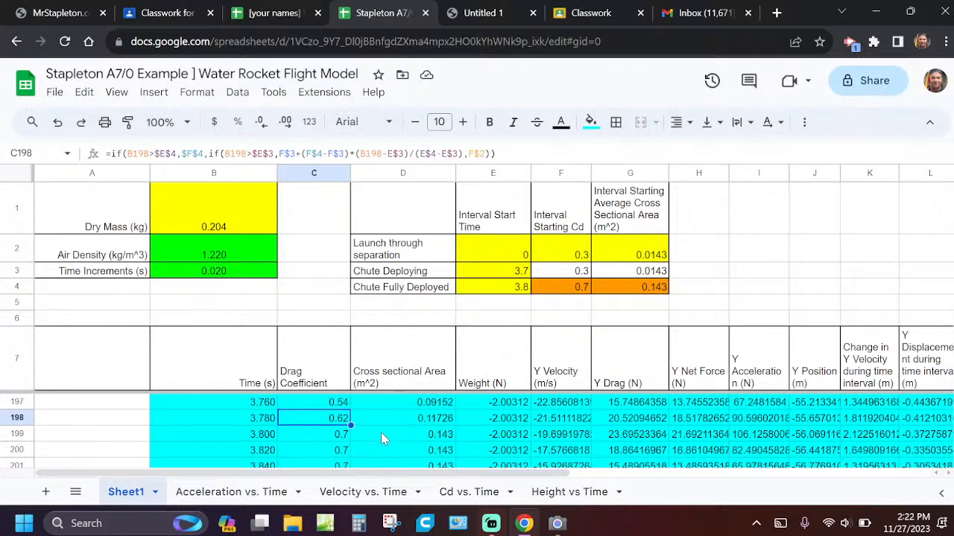
Step: Examine the cross-sectional area values in column D over the chute-deploying interval from 3.7 to 3.8 s
scroll(418, 445, up, 2)
scroll(419, 445, down, 2)
scroll(422, 416, up, 1)
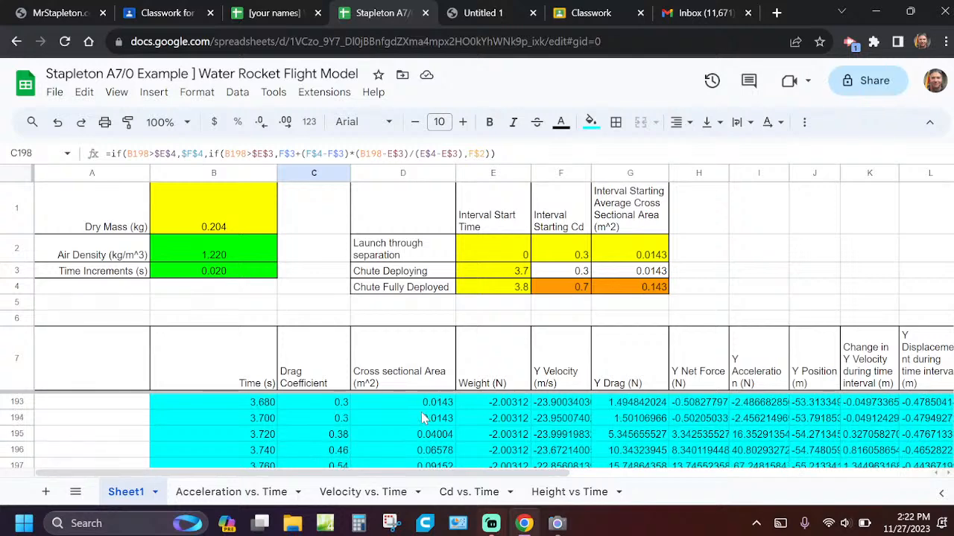
click(423, 437)
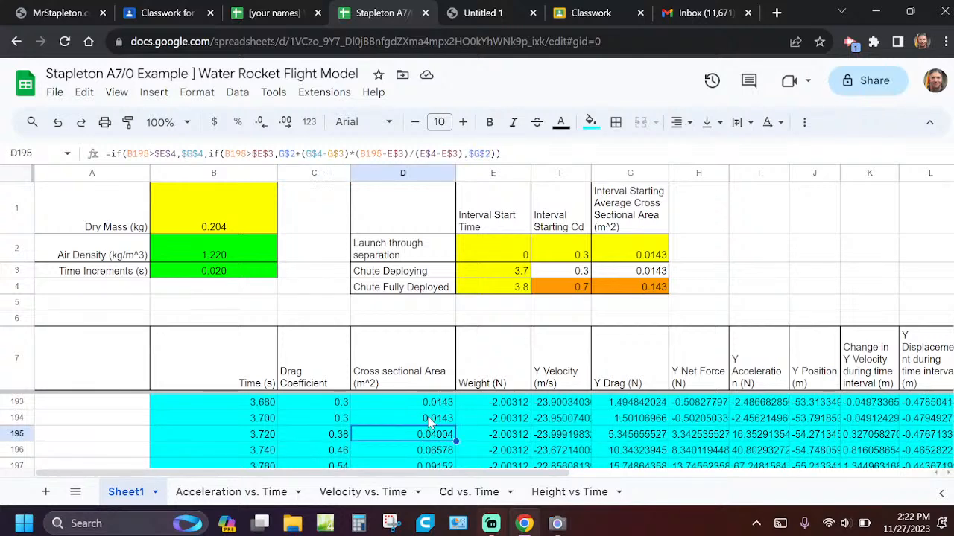
click(434, 422)
click(436, 435)
scroll(426, 438, down, 1)
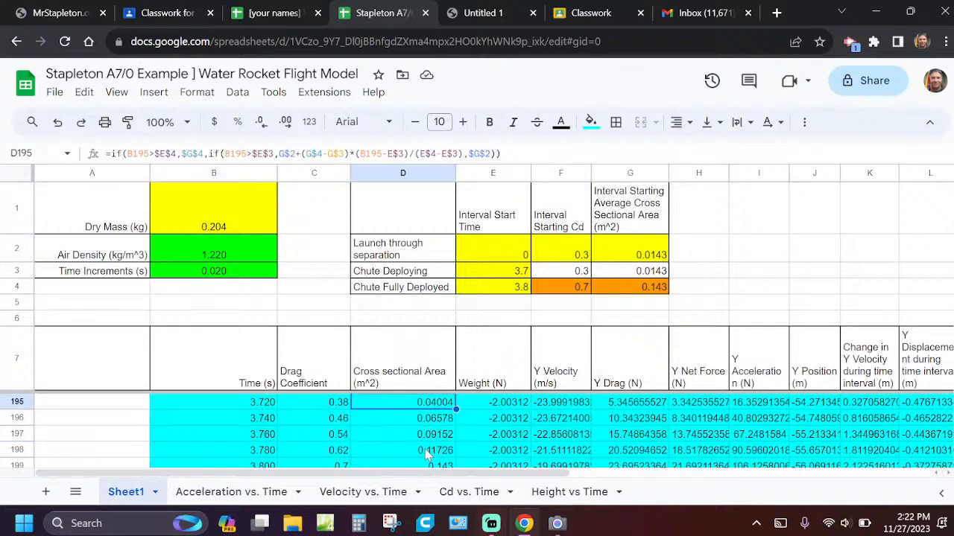
Step: Check the cross-sectional area in column D at 3.800 s, when the chute is fully deployed
scroll(427, 456, down, 1)
click(432, 437)
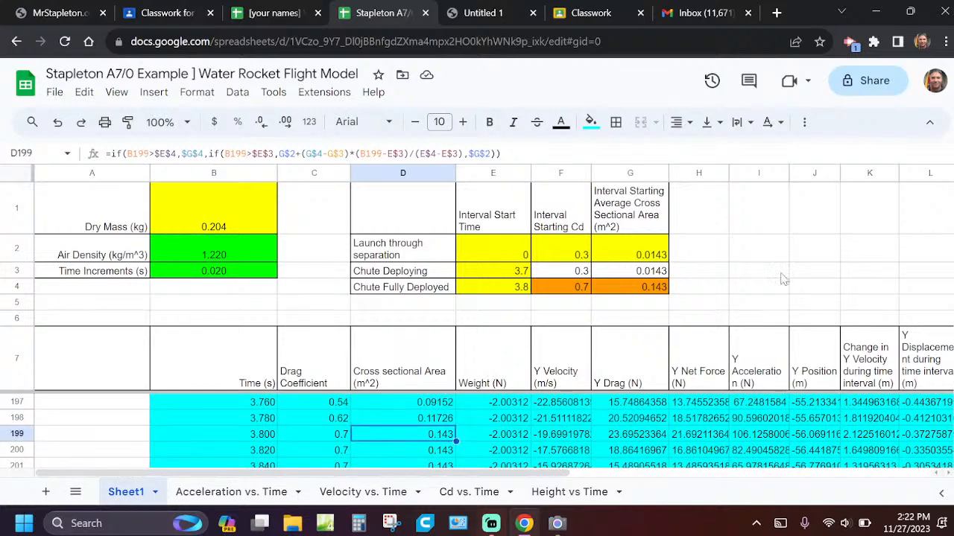
click(550, 306)
Step: Check the Acceleration vs. Time chart and look over the first rows of Sheet1's flight table and its columns
scroll(512, 406, up, 1)
scroll(511, 406, up, 6)
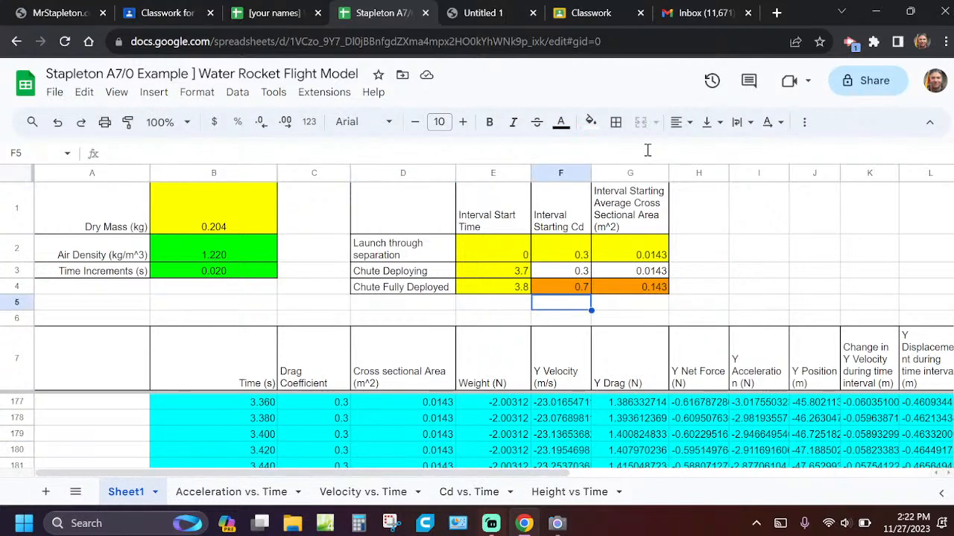
key(ctrl+minus)
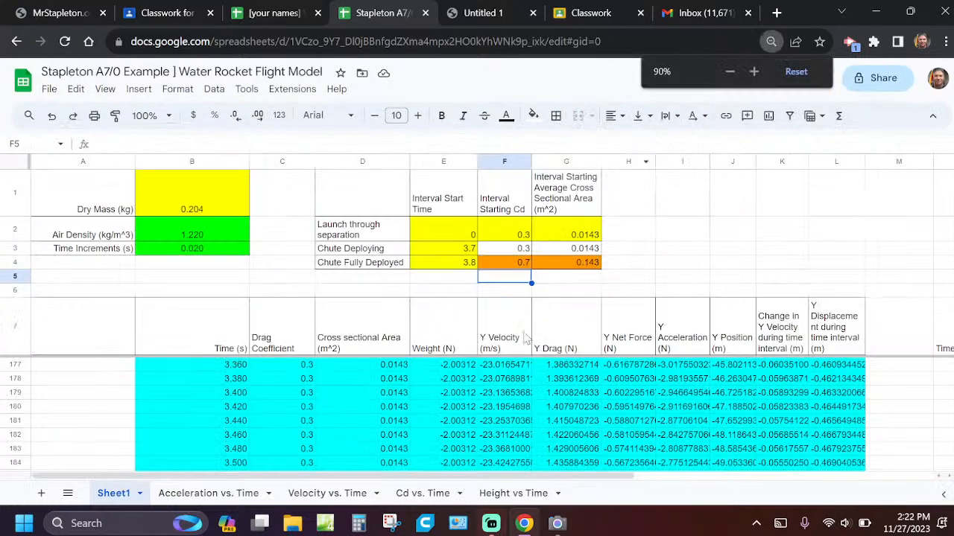
scroll(549, 430, up, 20)
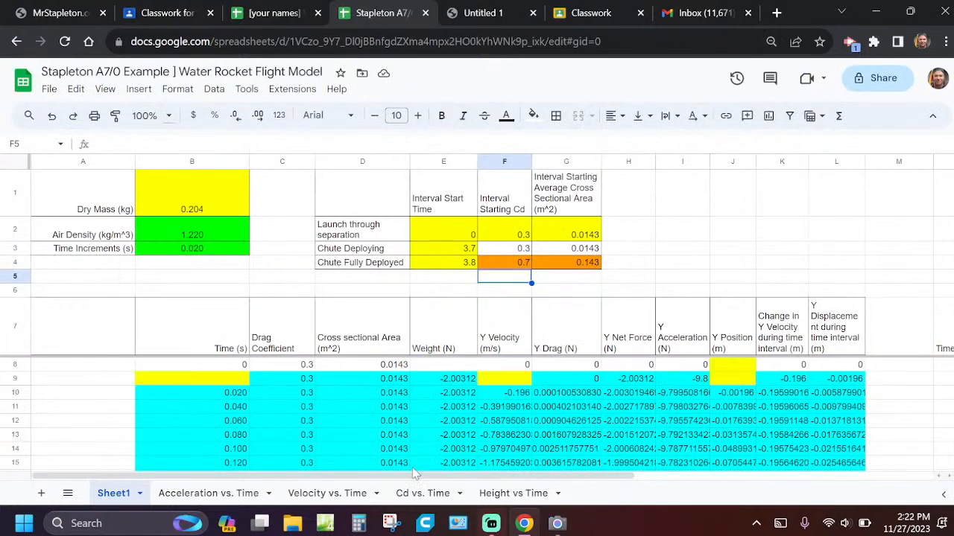
click(222, 494)
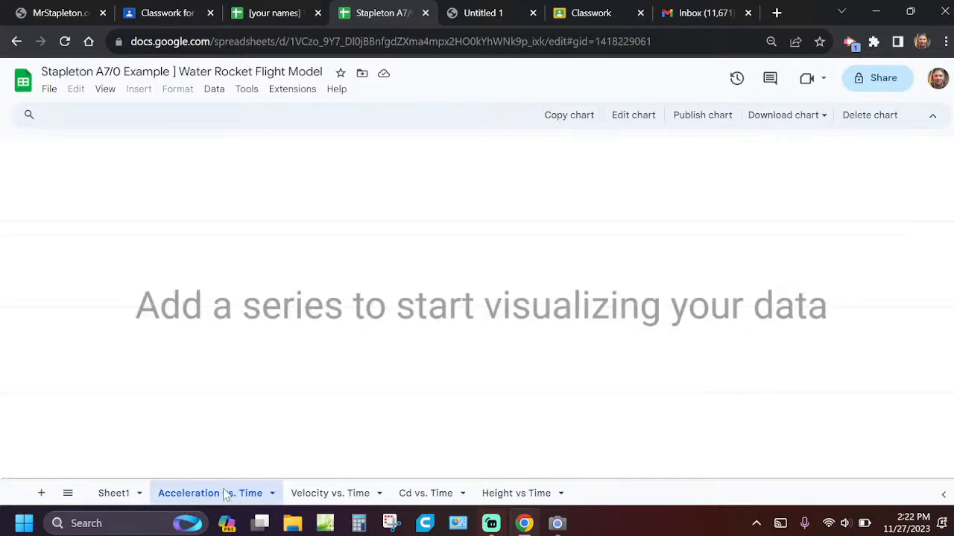
click(113, 495)
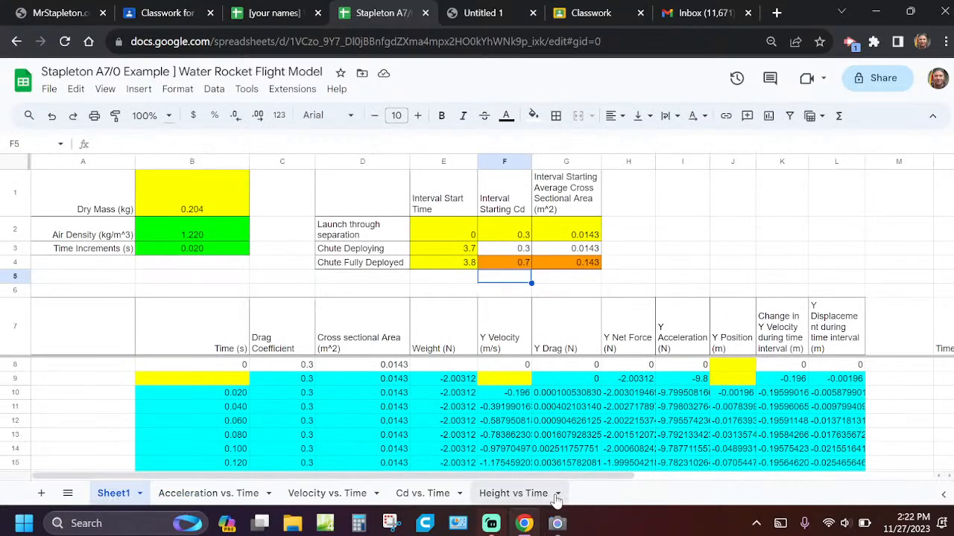
drag(563, 475, 647, 475)
scroll(805, 328, down, 3)
scroll(814, 316, up, 3)
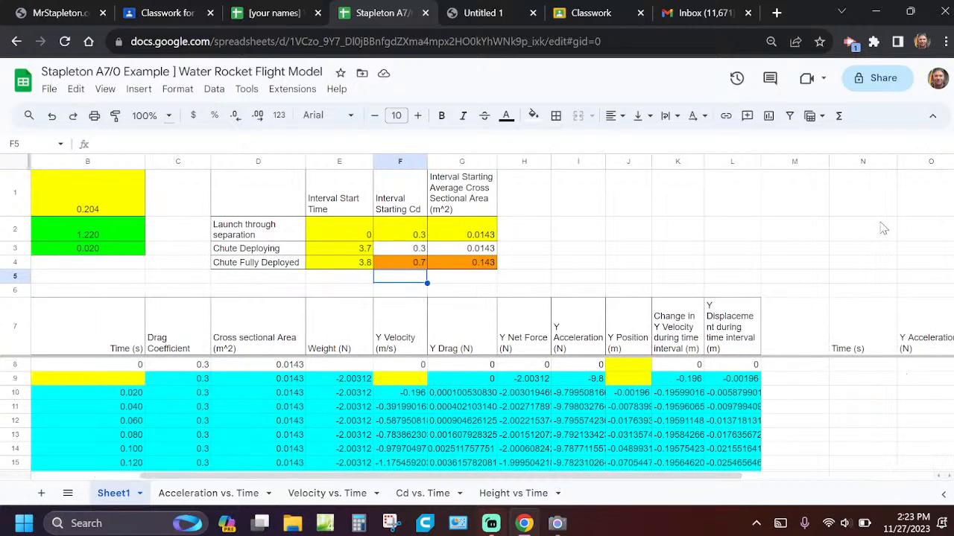
Step: Enter a time of .037 s in B9 and a Y velocity of 44.37 m/s in F9
click(128, 381)
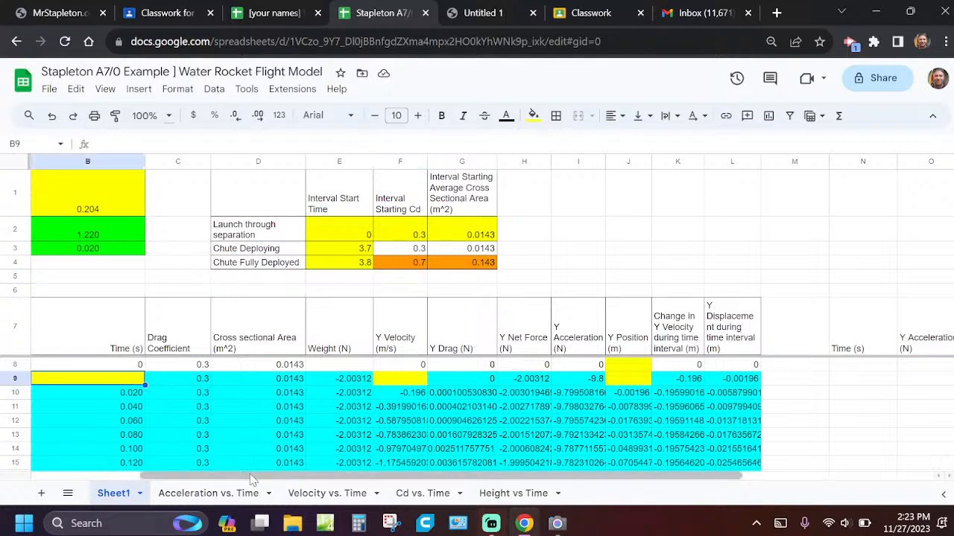
drag(253, 477, 149, 476)
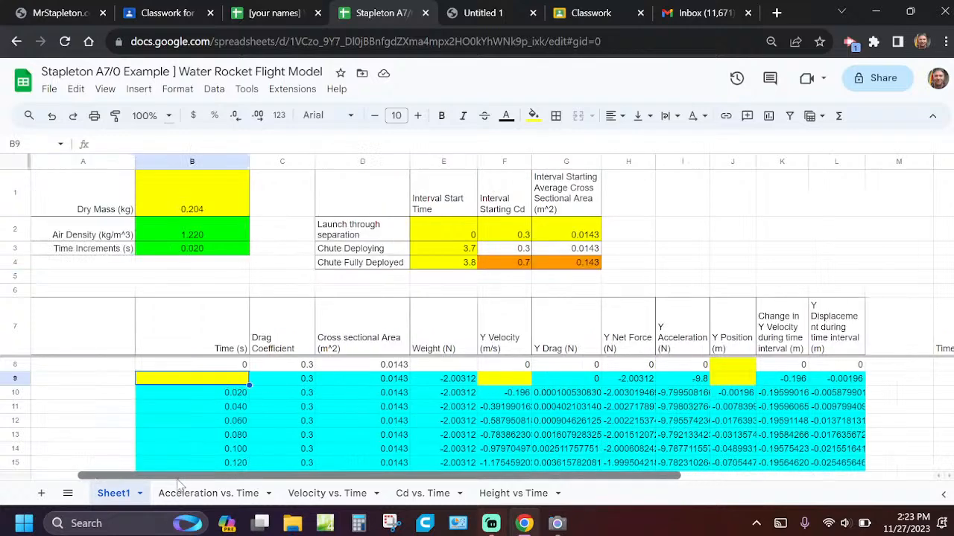
double_click(225, 380)
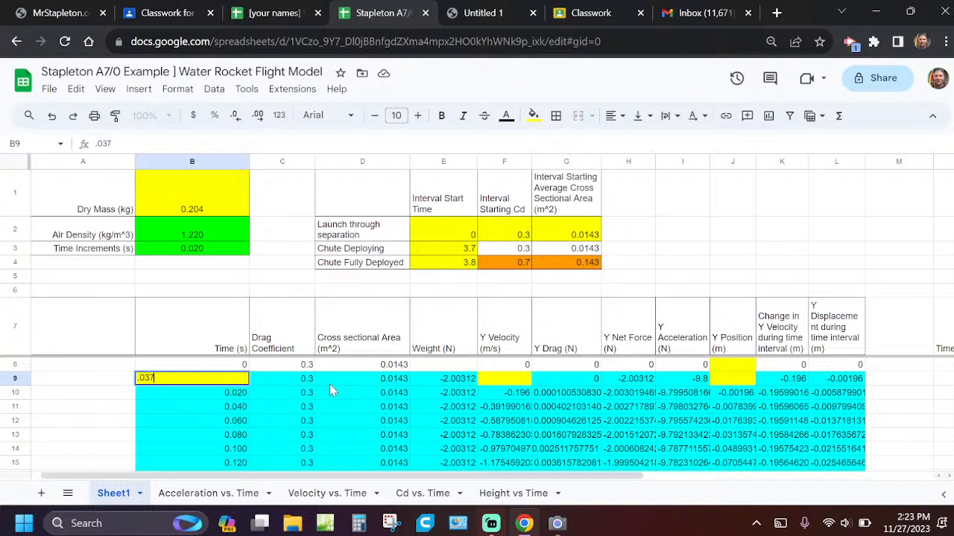
click(488, 380)
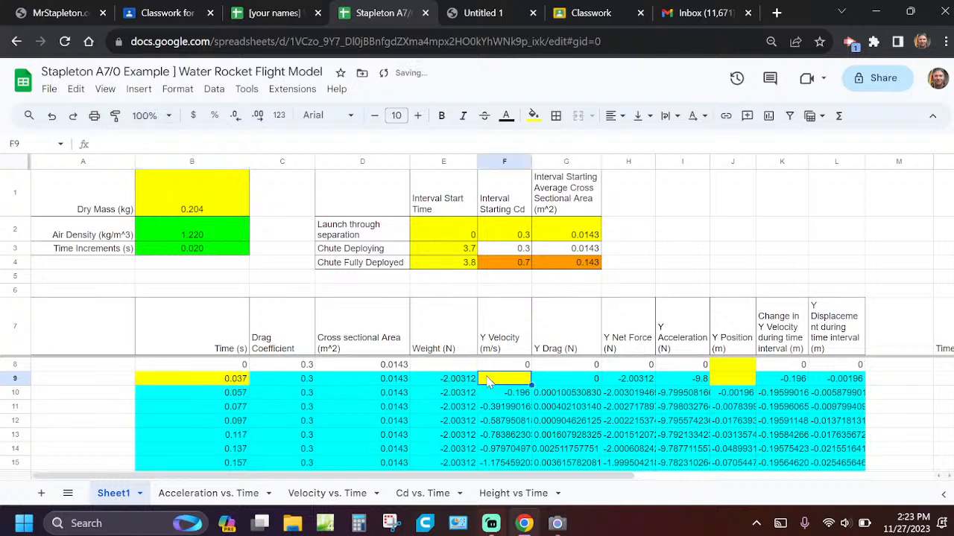
text(44)
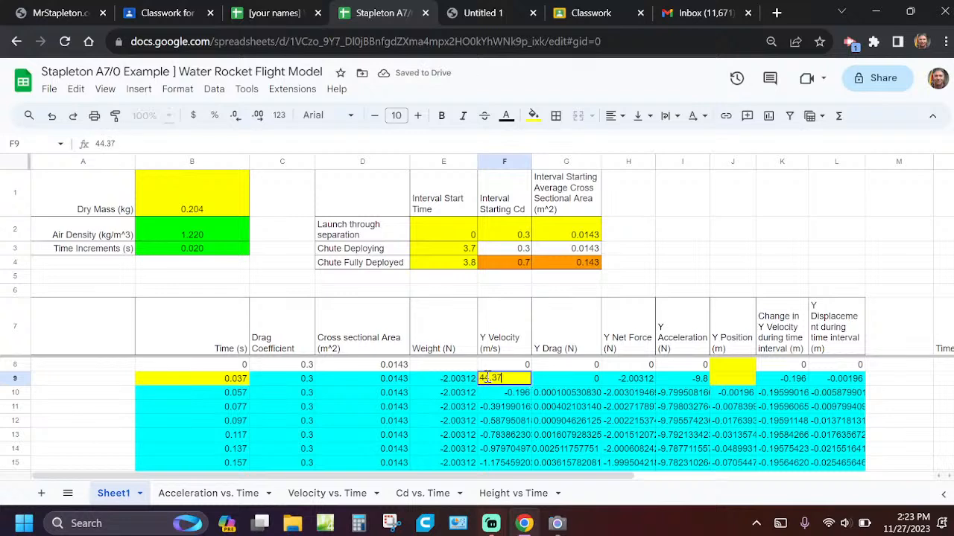
text(.37)
Step: Enter the Y positions .919 m in J8 and 2.366 m in J9
click(740, 367)
double_click(738, 365)
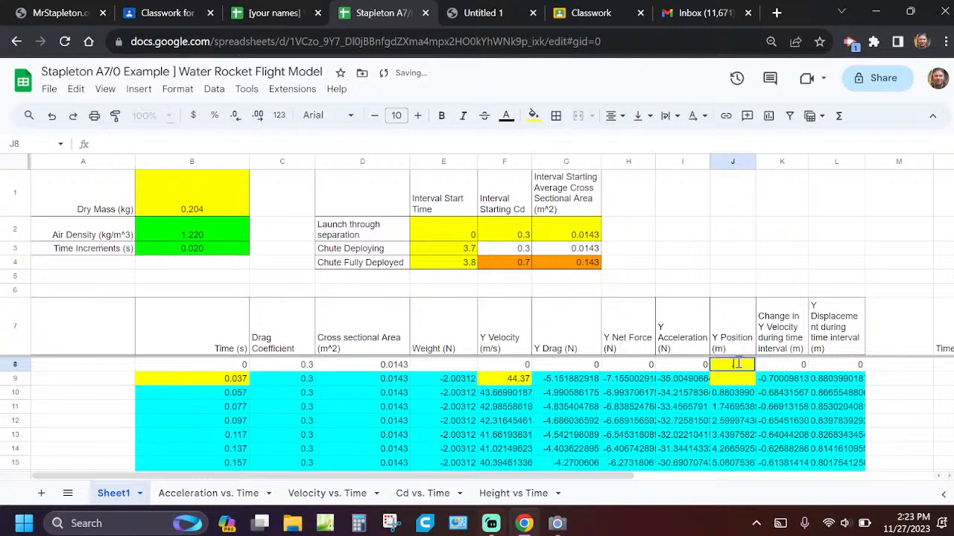
key(BackSpace)
text(919)
click(729, 382)
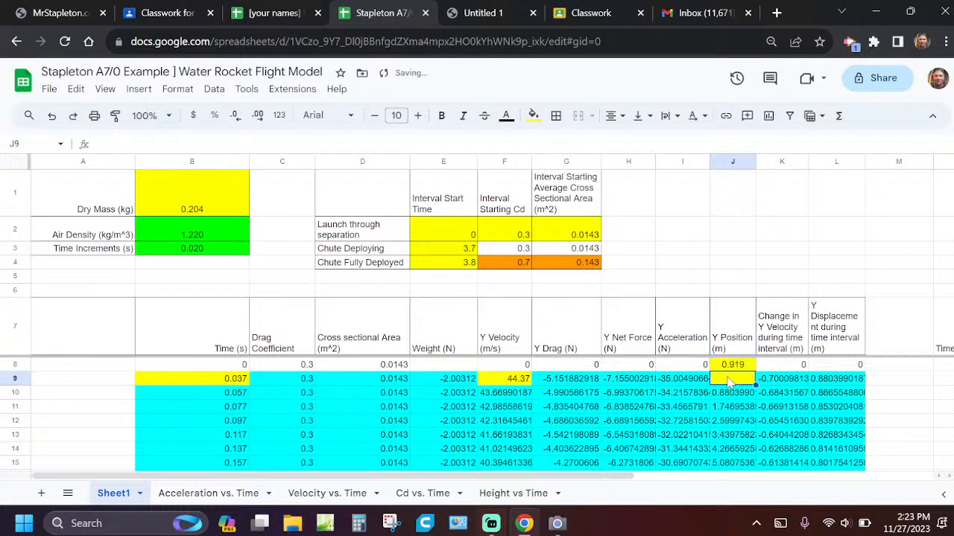
text(2.366)
key(Return)
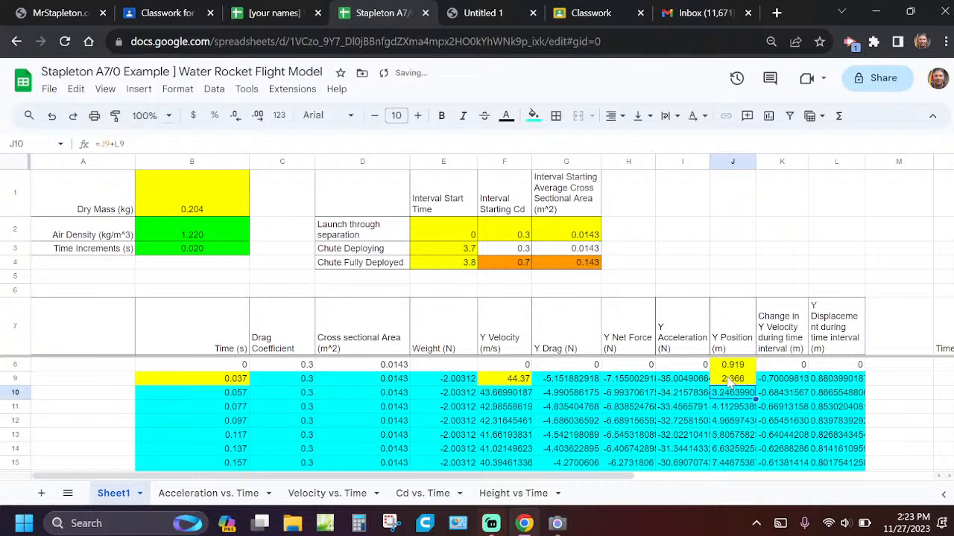
Step: Examine the Acceleration, Velocity and Height vs. Time charts, checking the apogee, the chute deployment and the descent
click(199, 495)
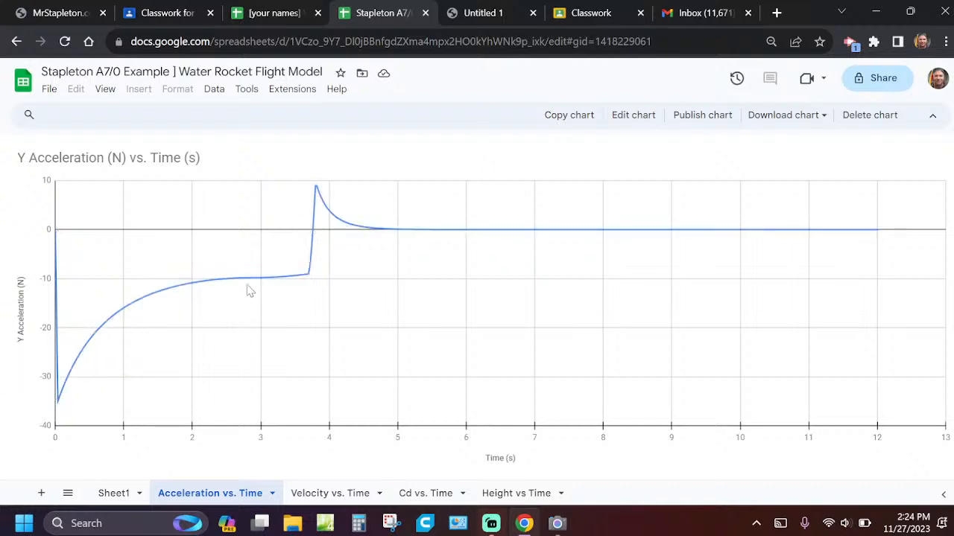
click(493, 494)
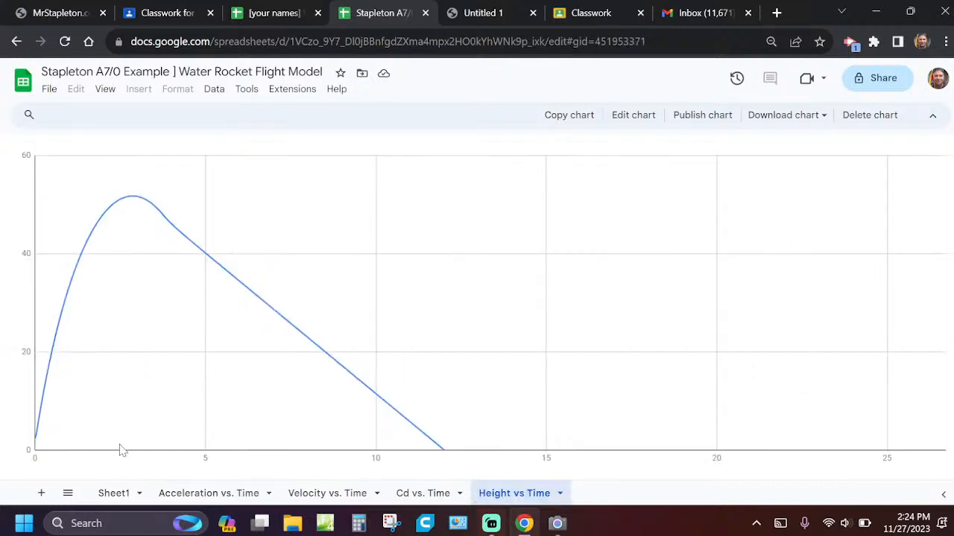
mouse_move(137, 205)
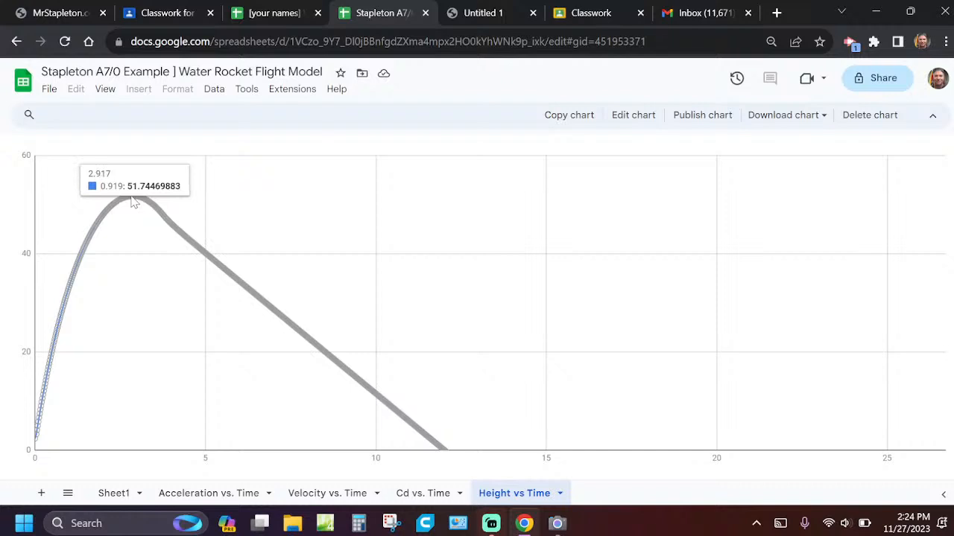
click(209, 495)
mouse_move(248, 283)
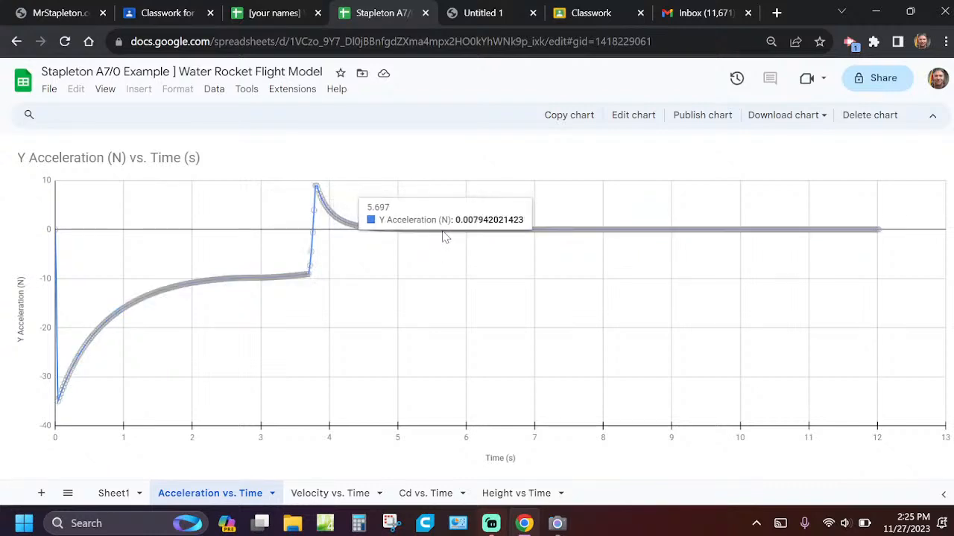
click(334, 497)
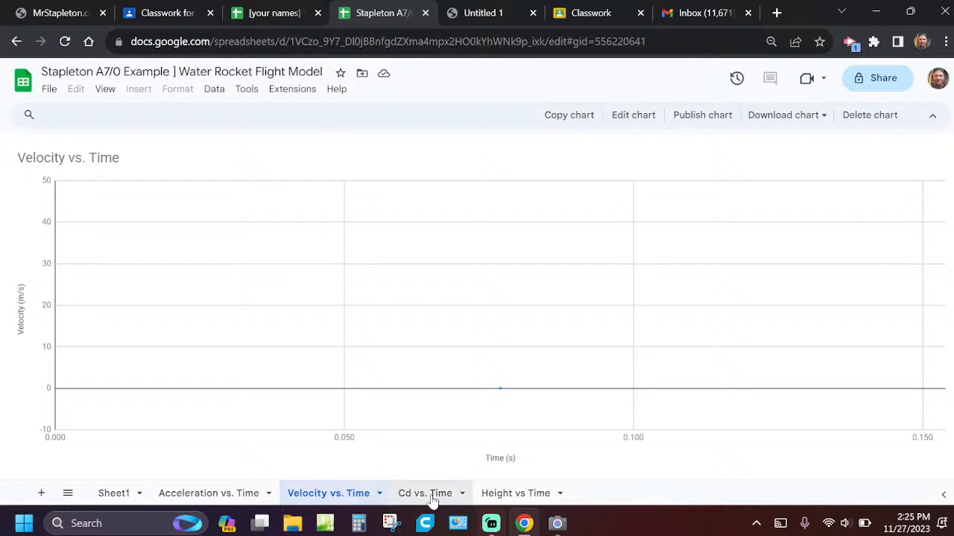
click(513, 495)
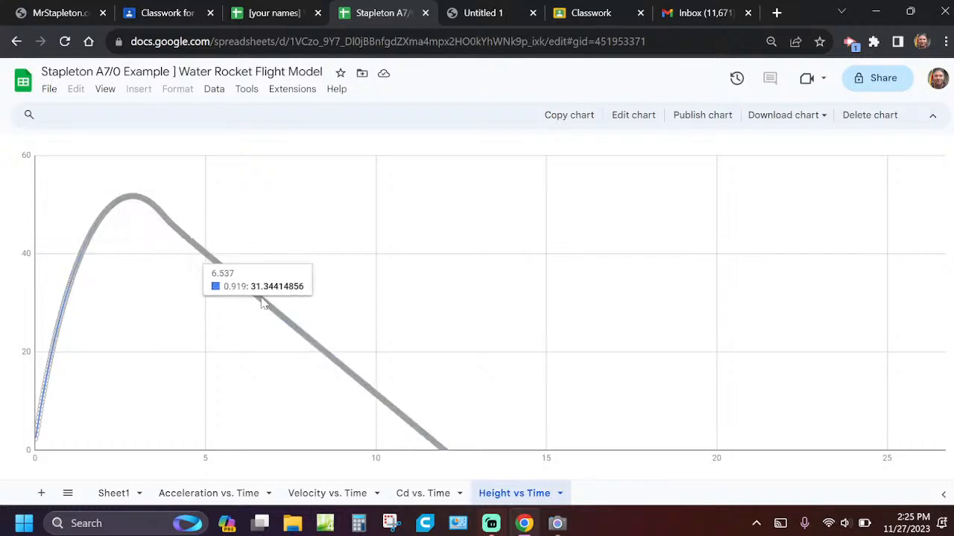
mouse_move(295, 337)
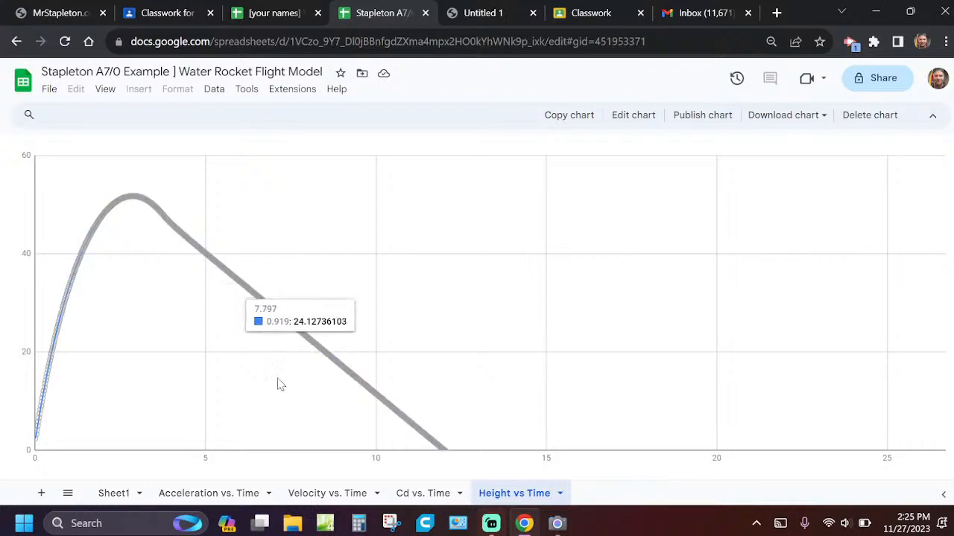
Step: Switch to the Camera app to read the rocket's measured apogee time on the worksheet, and return to Sheet1
click(114, 494)
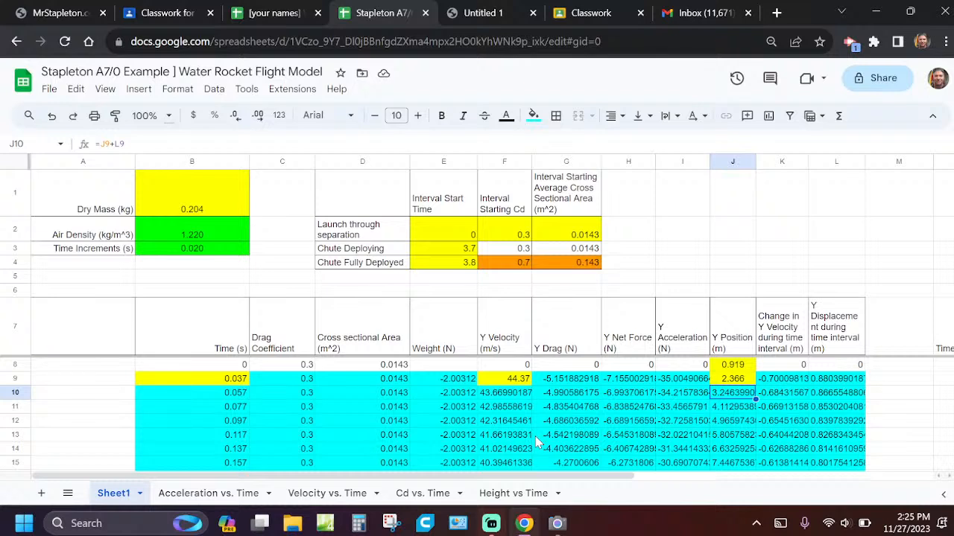
click(558, 524)
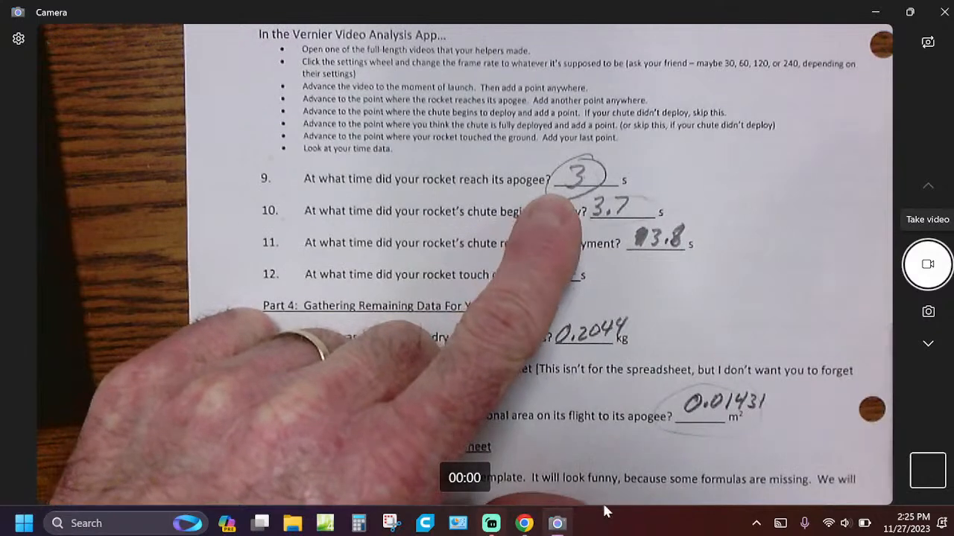
click(512, 529)
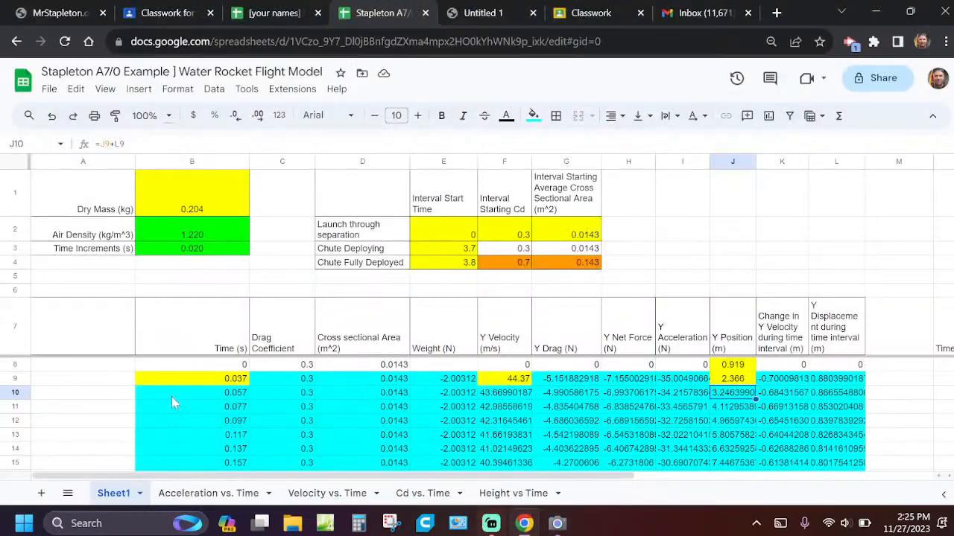
Step: Find the model's apogee time in Sheet1 by locating where the Y velocity changes from positive to negative
click(211, 370)
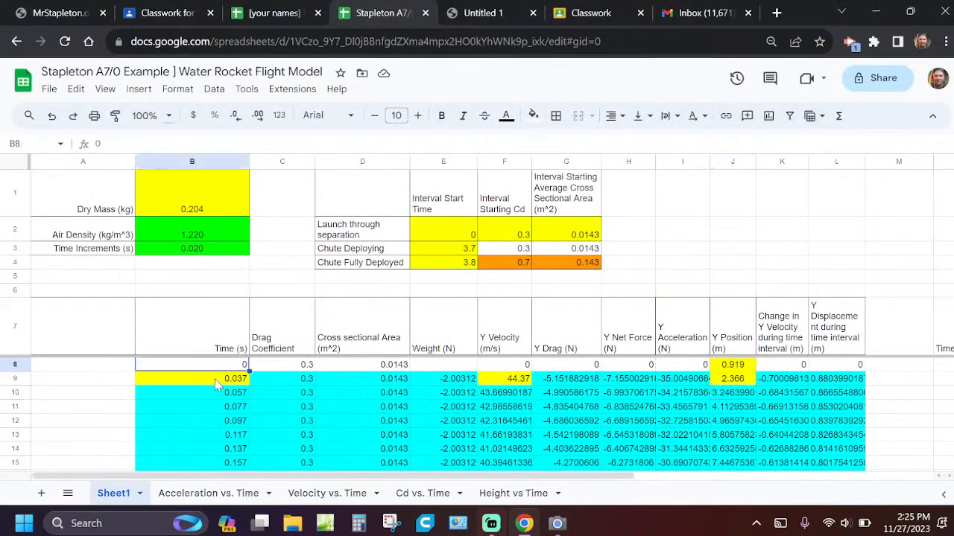
scroll(214, 380, down, 13)
scroll(215, 380, down, 20)
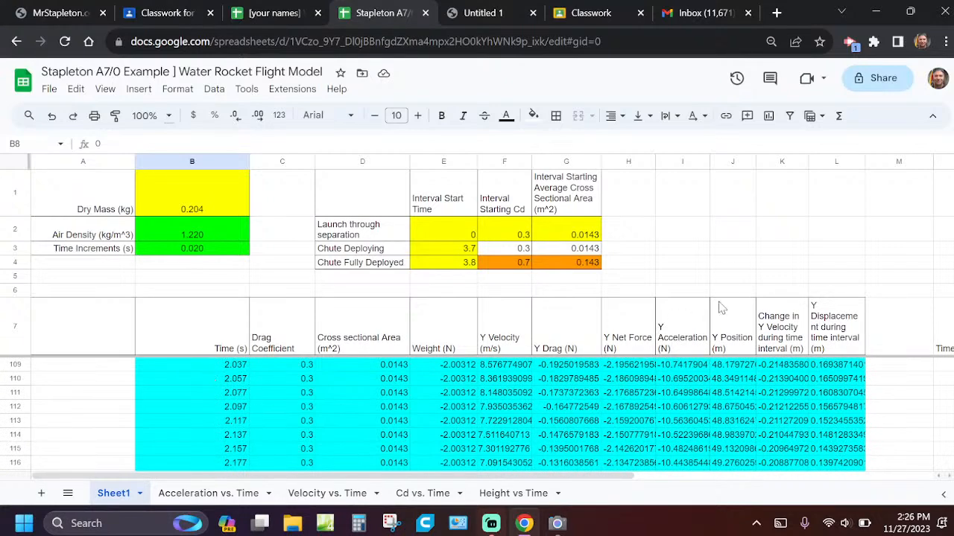
click(732, 161)
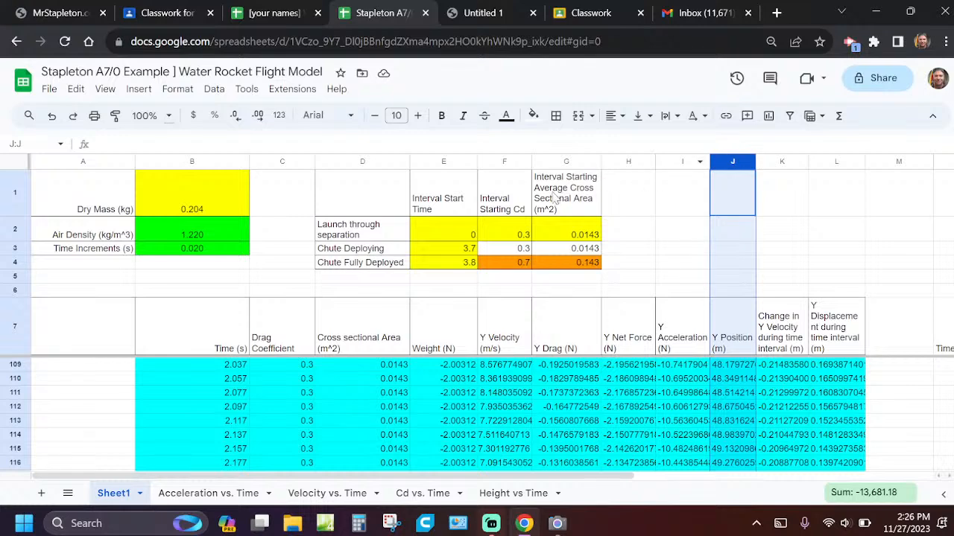
click(506, 161)
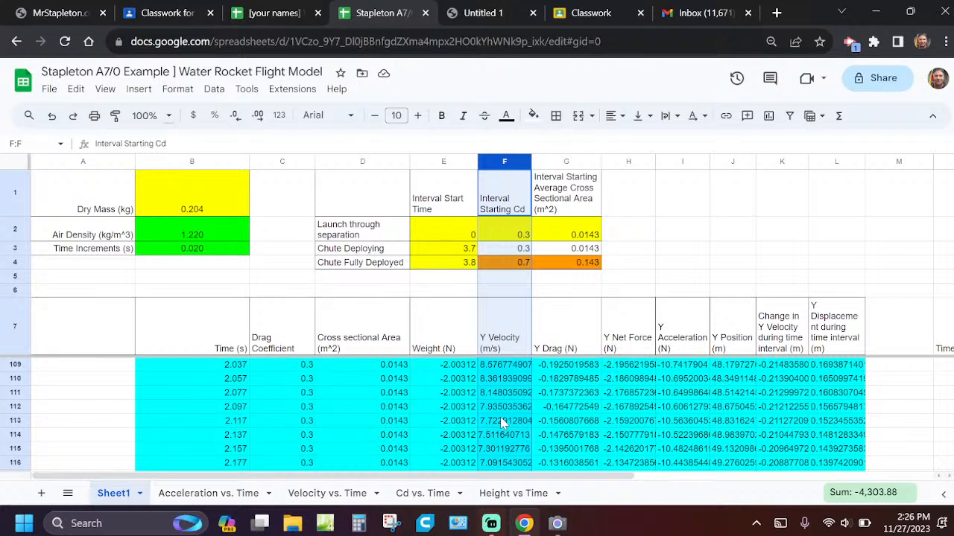
scroll(504, 421, down, 2)
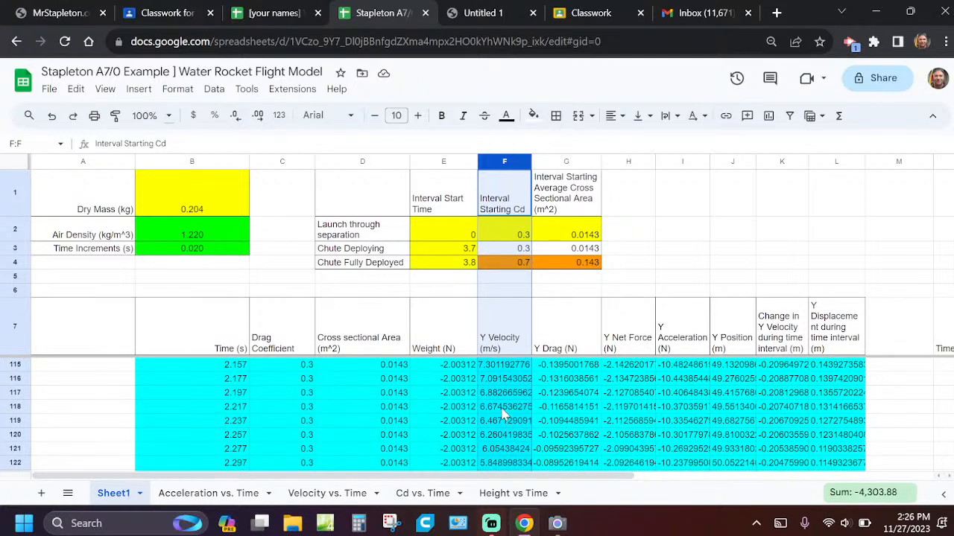
scroll(504, 414, down, 10)
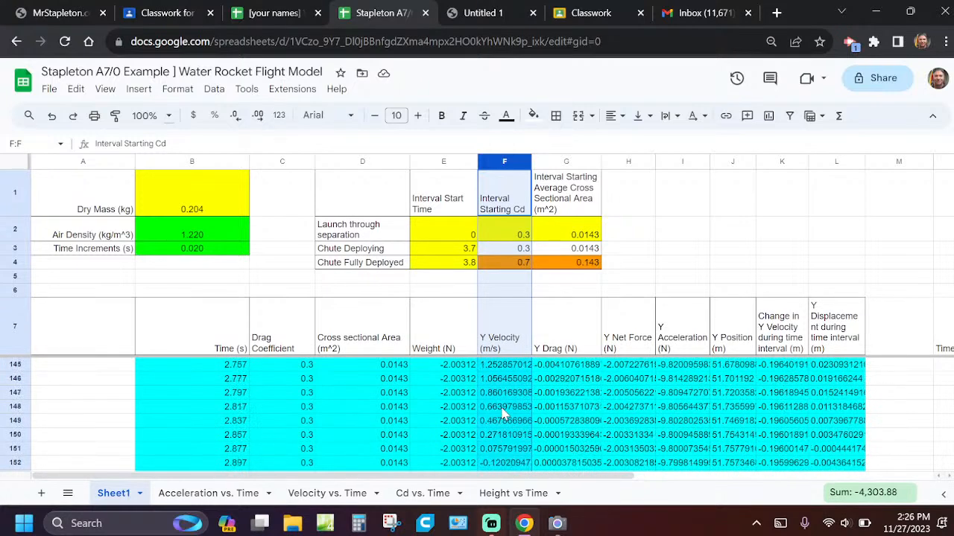
drag(501, 447, 218, 458)
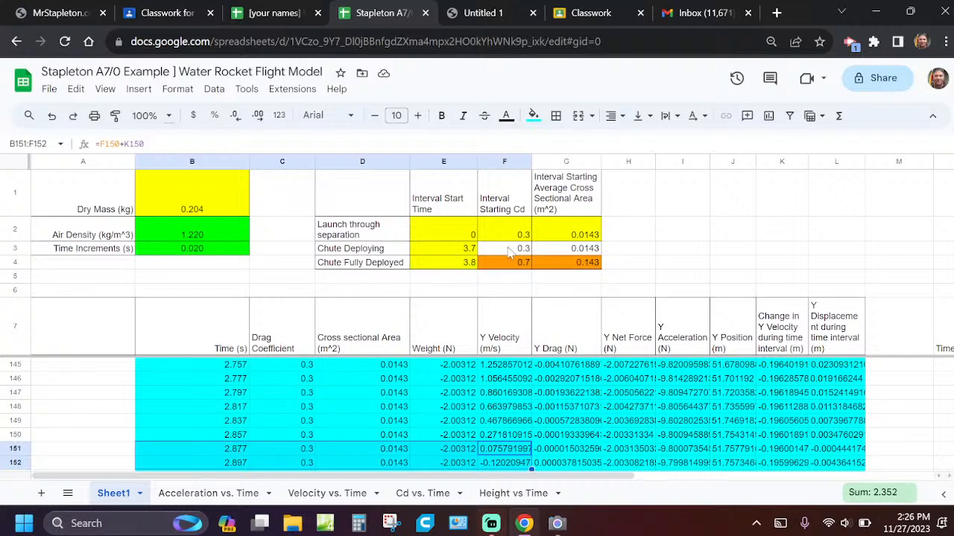
Step: Set the launch-through-separation starting Cd in F2 to .28
drag(519, 236, 562, 235)
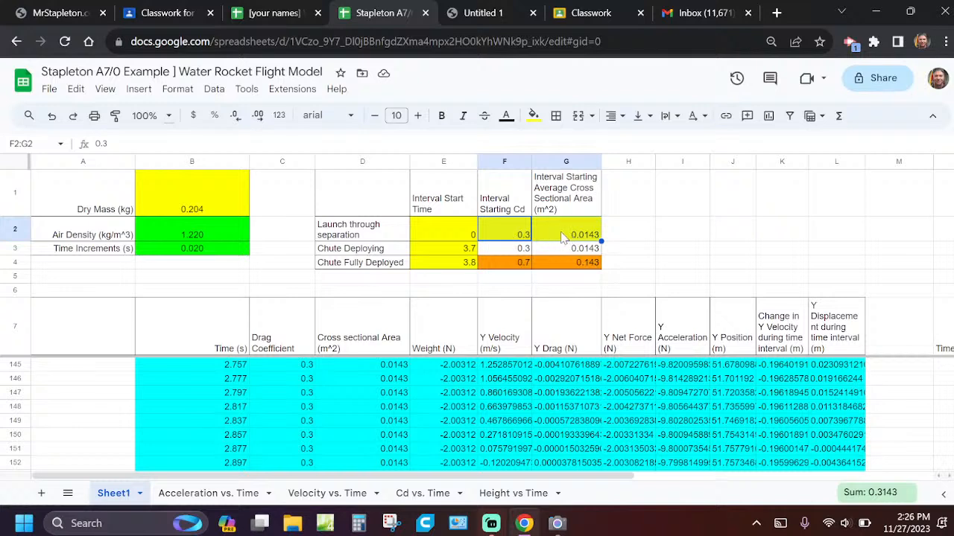
click(520, 236)
key(BackSpace)
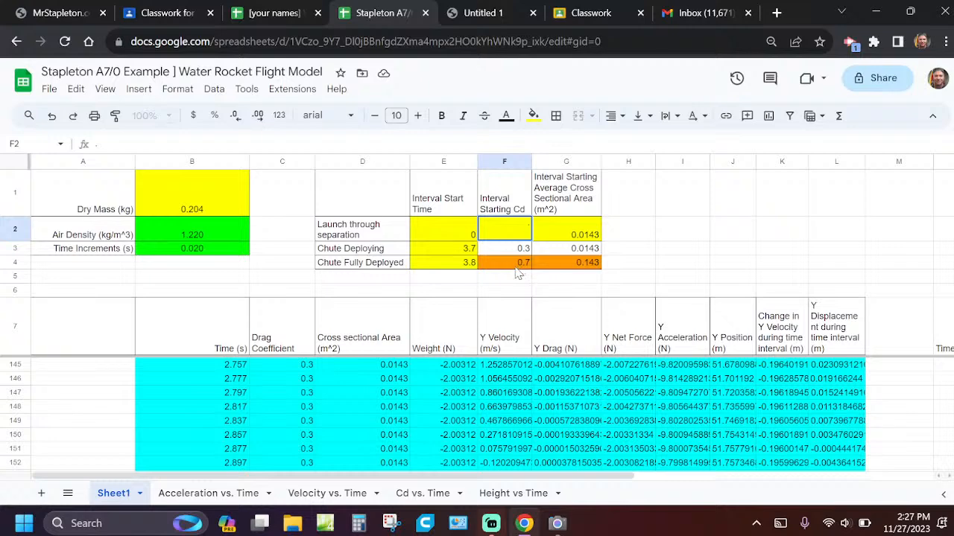
text(.28)
key(Return)
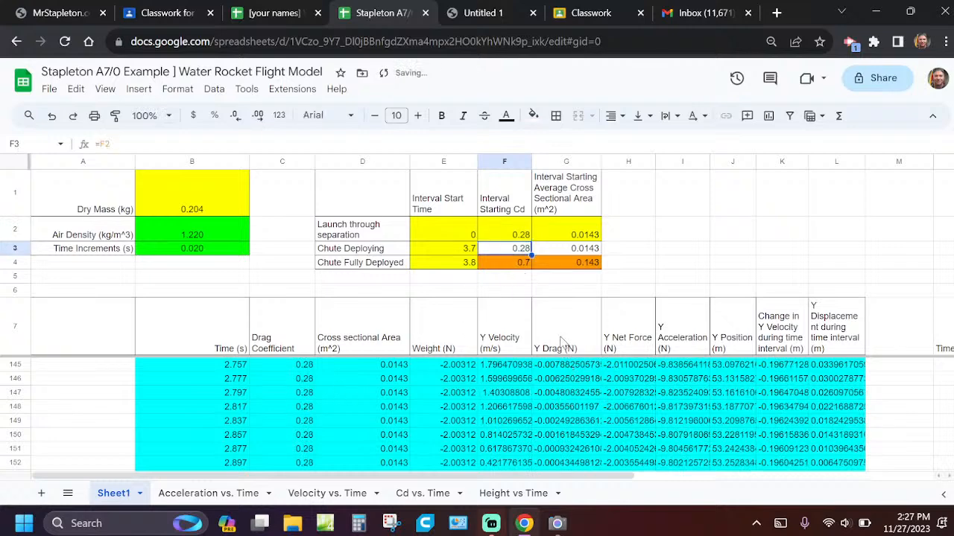
Step: Find the model's apogee time in Sheet1 by locating the rows where the Y velocity changes sign
click(497, 161)
scroll(505, 431, down, 1)
drag(494, 454, 225, 471)
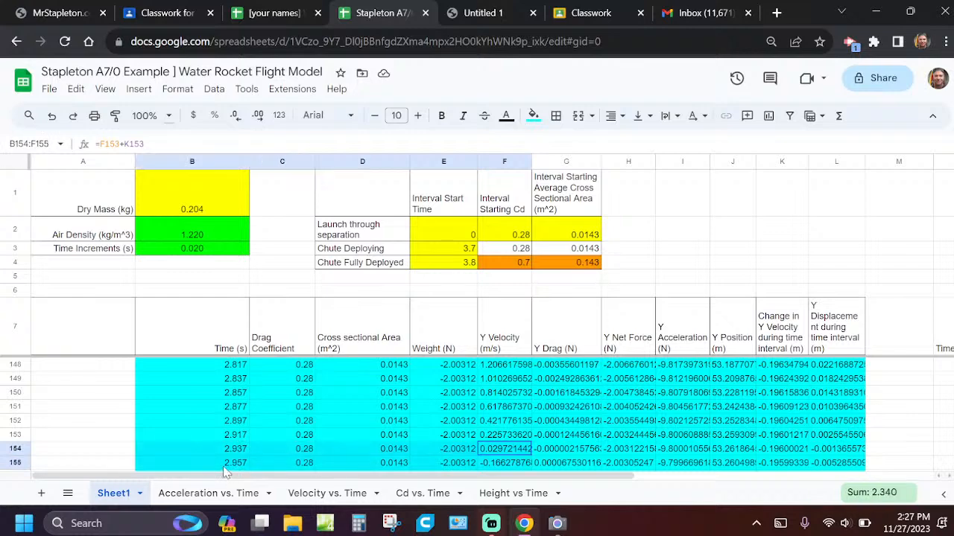
Step: Set the launch-through-separation starting Cd in F2 to .26
click(523, 236)
key(BackSpace)
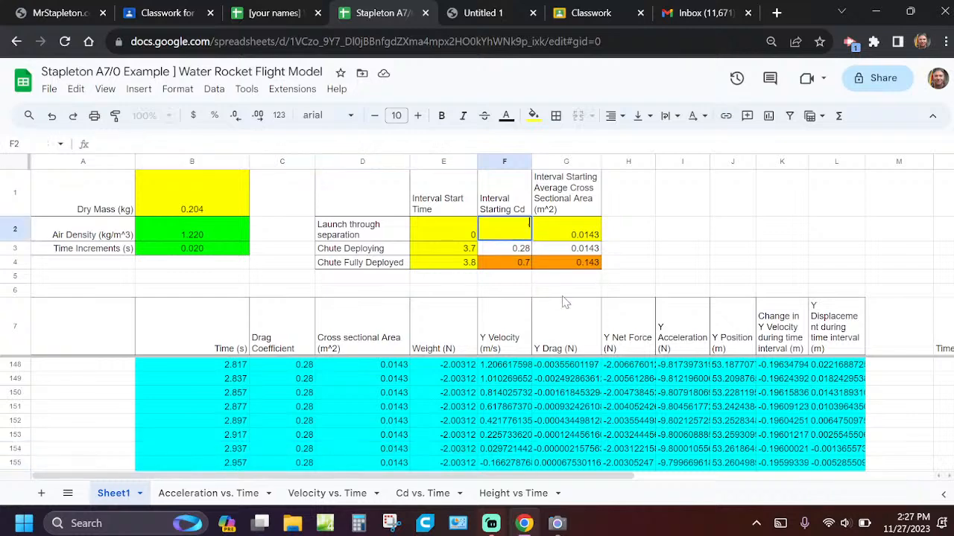
key(Return)
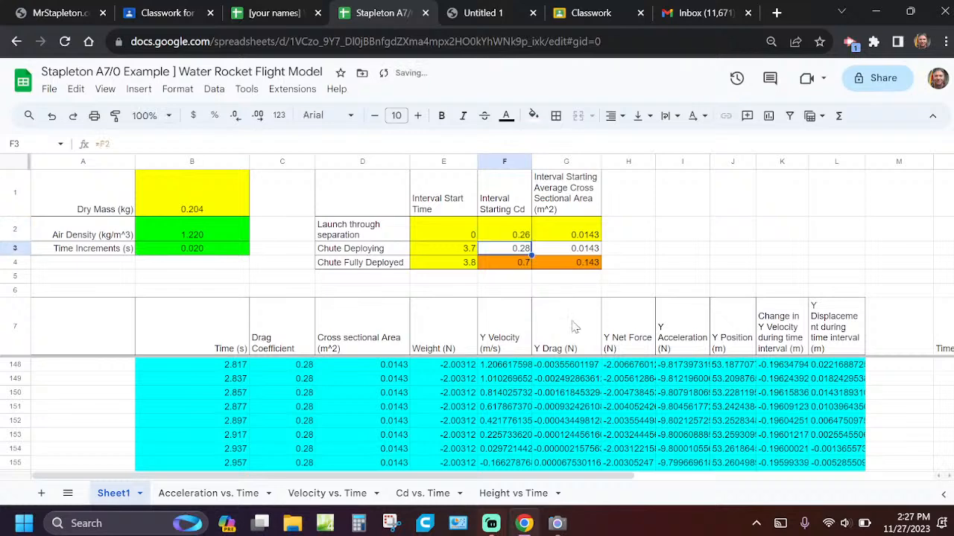
Step: Recheck the model's apogee time by selecting from the Y velocity sign change across to the Time column
scroll(501, 394, down, 1)
click(493, 450)
drag(492, 462, 204, 459)
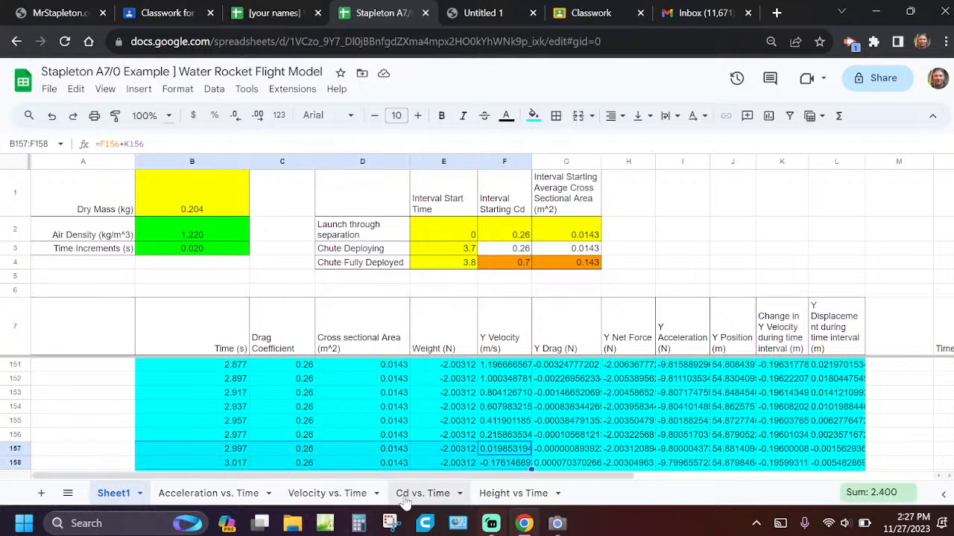
Step: Check the touchdown on the Height vs Time chart, compare it with the worksheet's time in the Camera app, and return to Sheet1
click(493, 493)
mouse_move(142, 187)
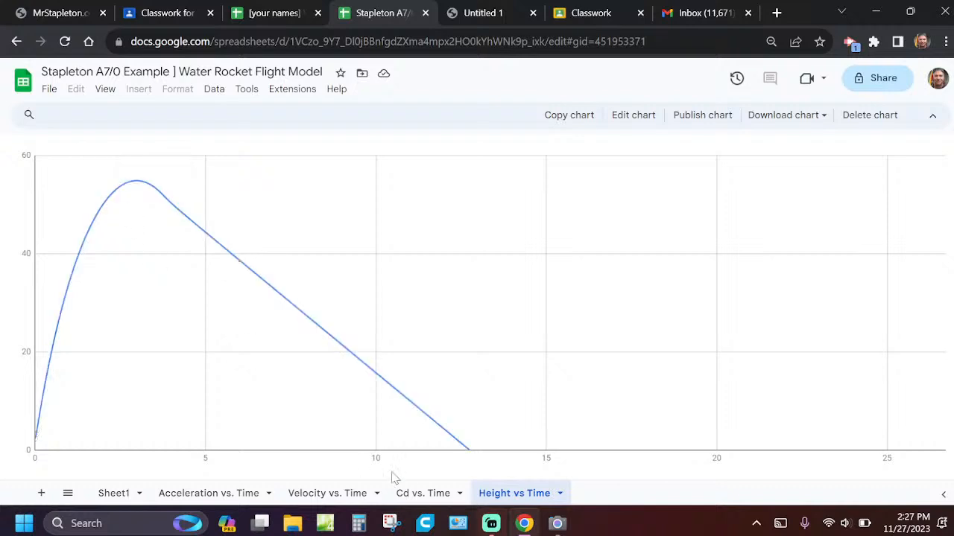
mouse_move(466, 456)
click(556, 525)
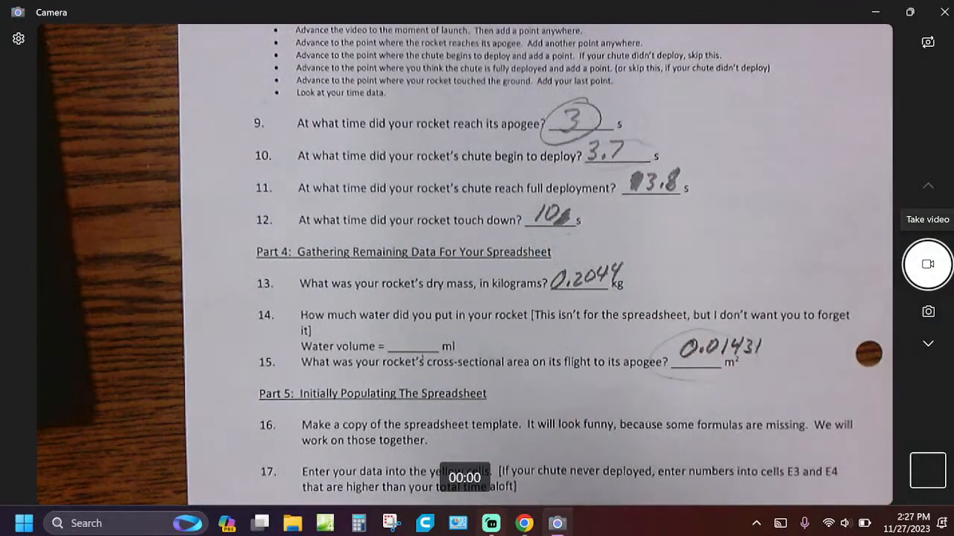
click(525, 524)
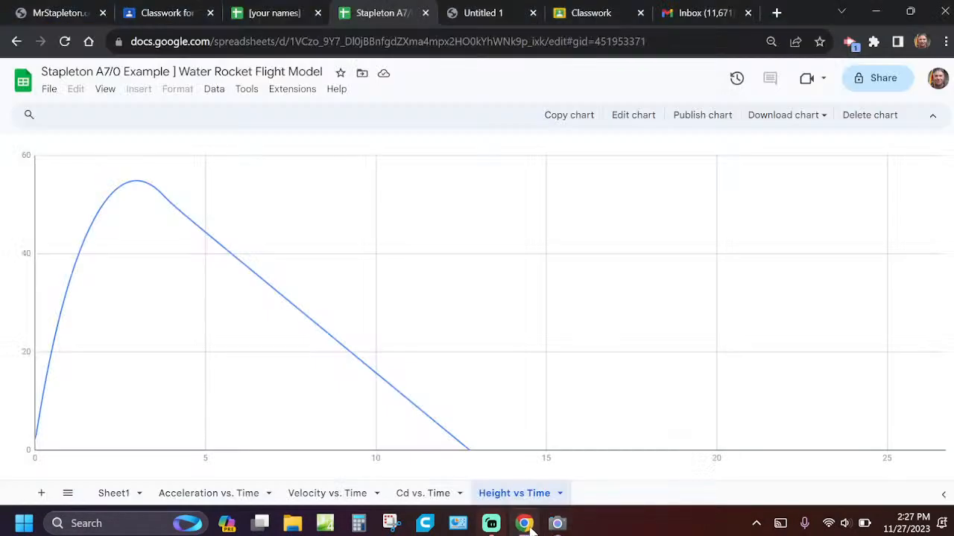
click(123, 494)
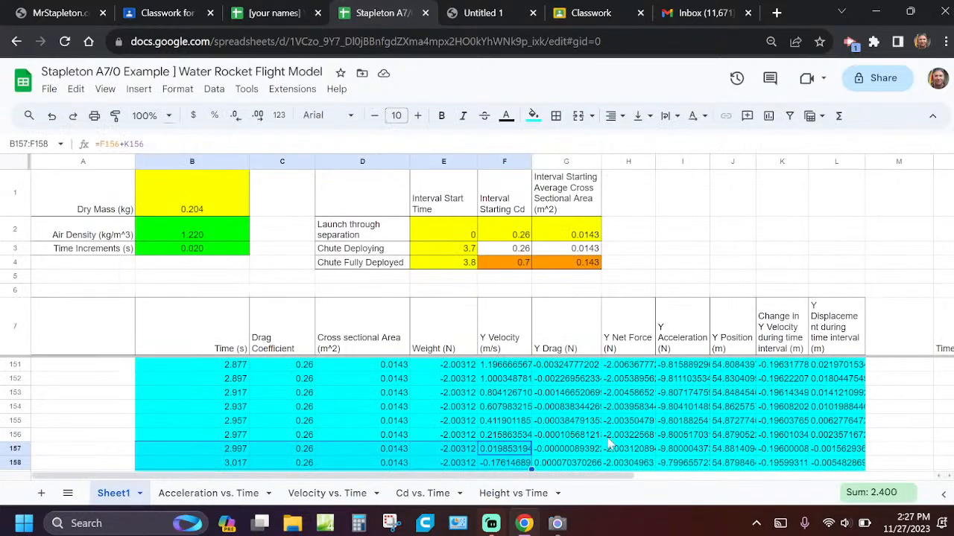
Step: Set the fully deployed chute's starting Cd in F4 to .6
mouse_move(525, 523)
click(521, 264)
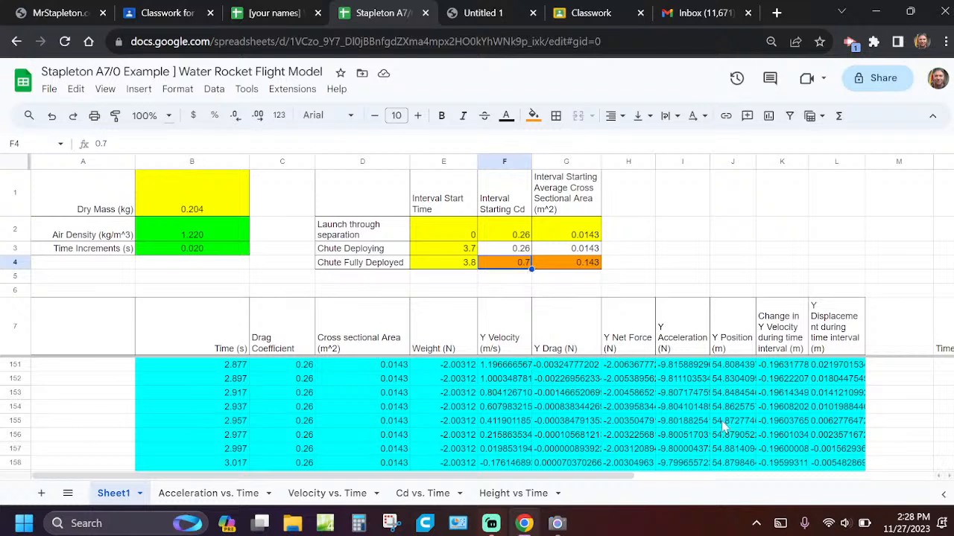
key(BackSpace)
text(.6)
key(Return)
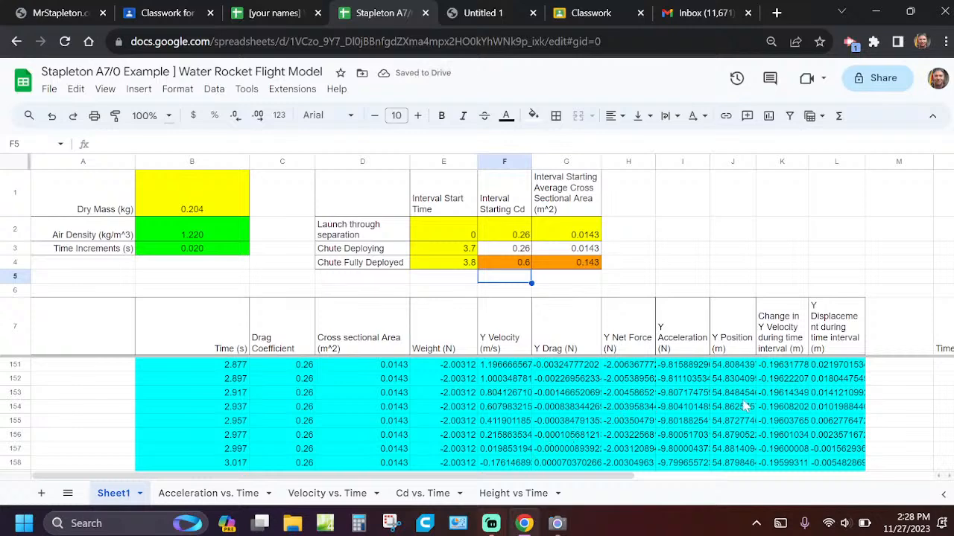
Step: Find the model's touchdown time by following the Y Position column to the row where the height reaches zero
click(727, 161)
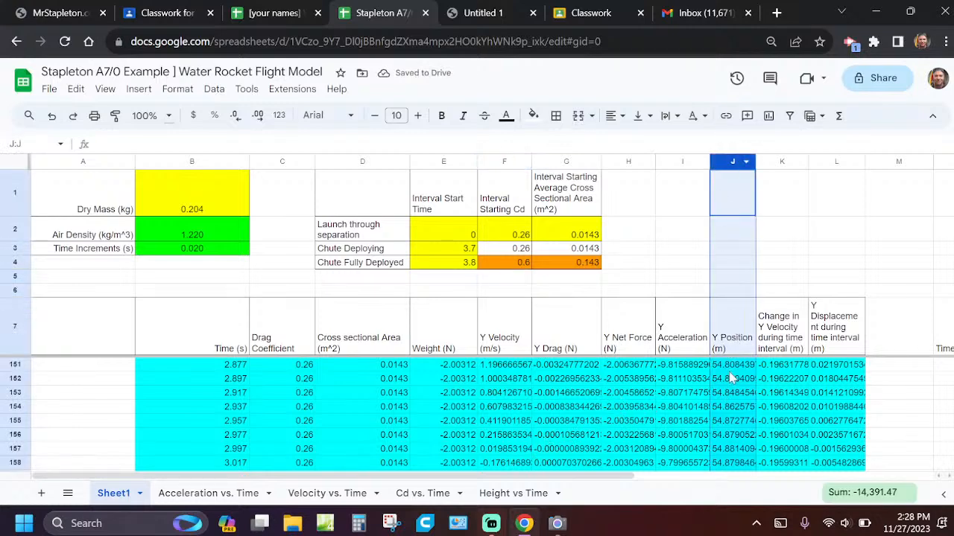
scroll(732, 378, down, 20)
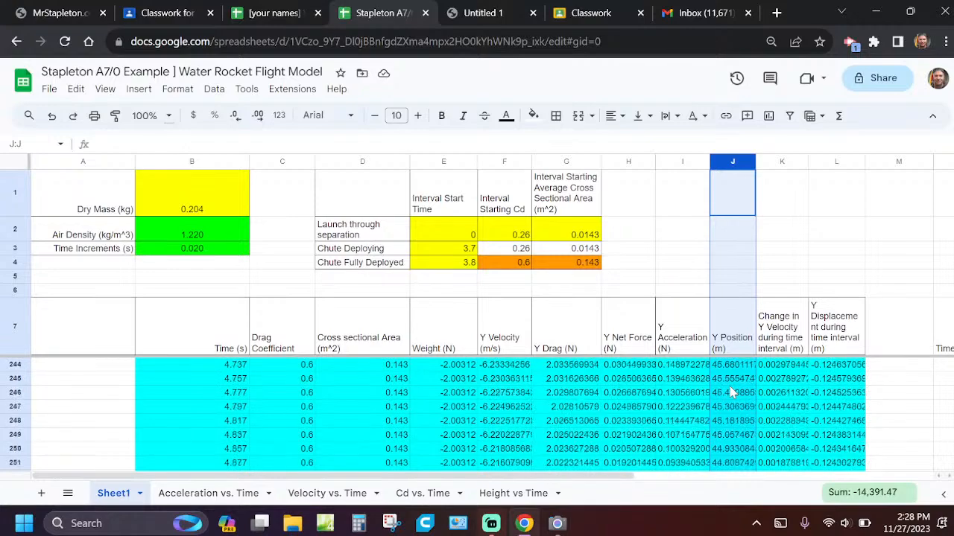
scroll(732, 389, down, 20)
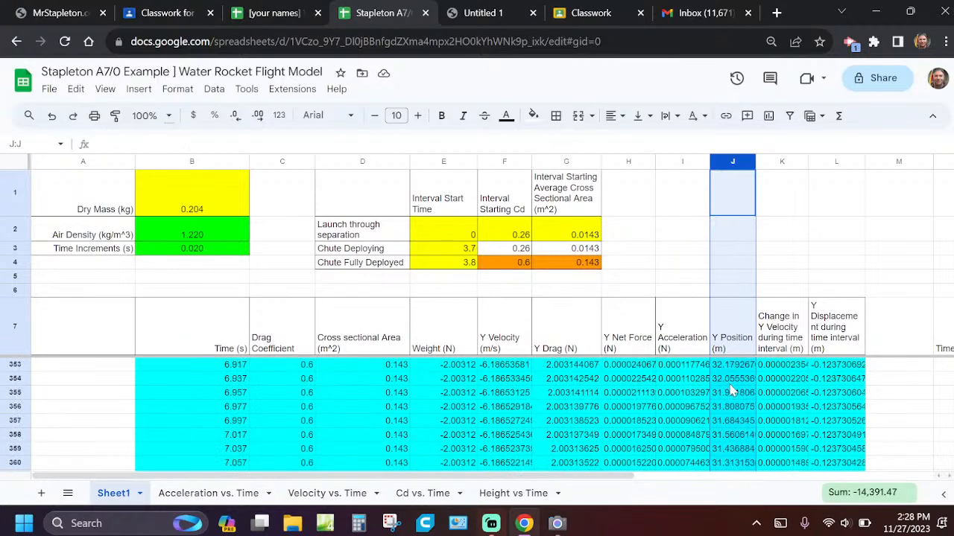
scroll(732, 389, down, 20)
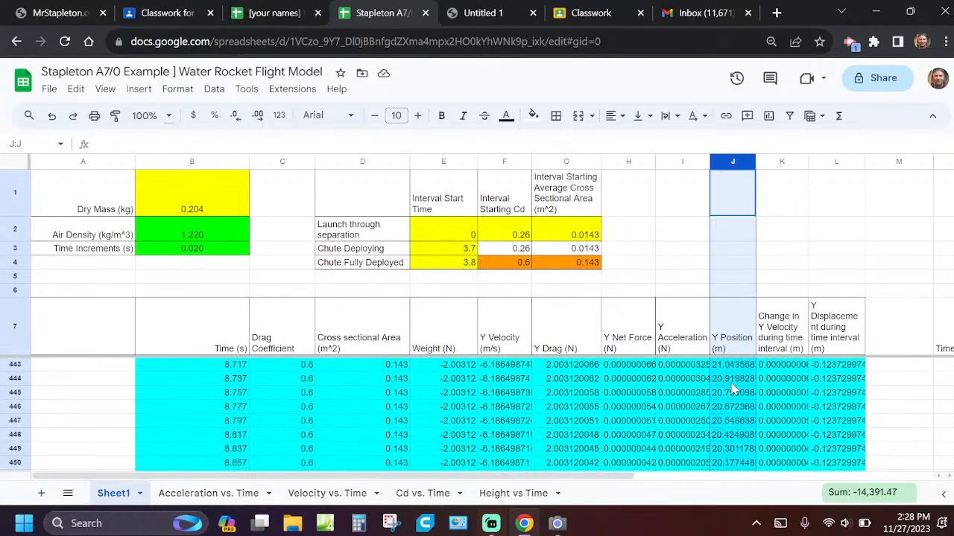
scroll(732, 389, down, 20)
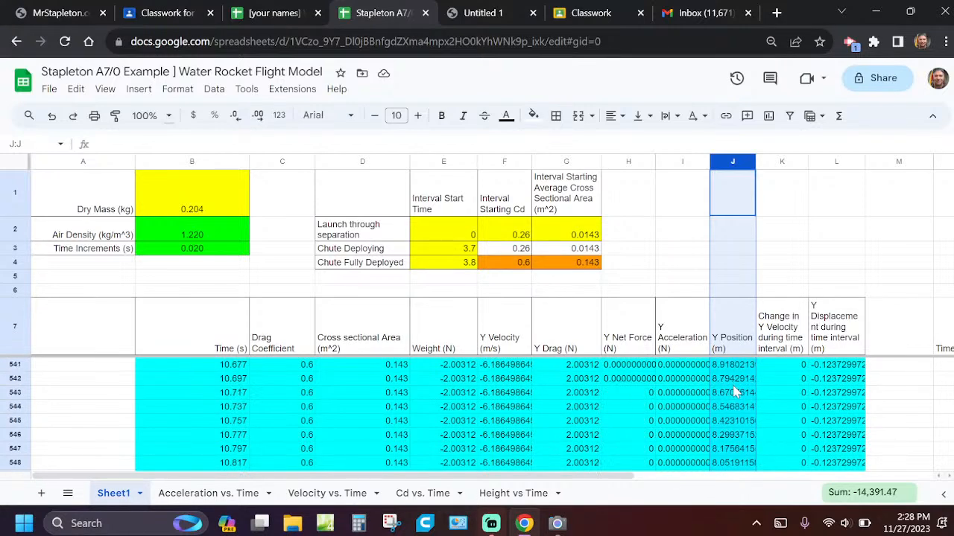
scroll(734, 390, down, 15)
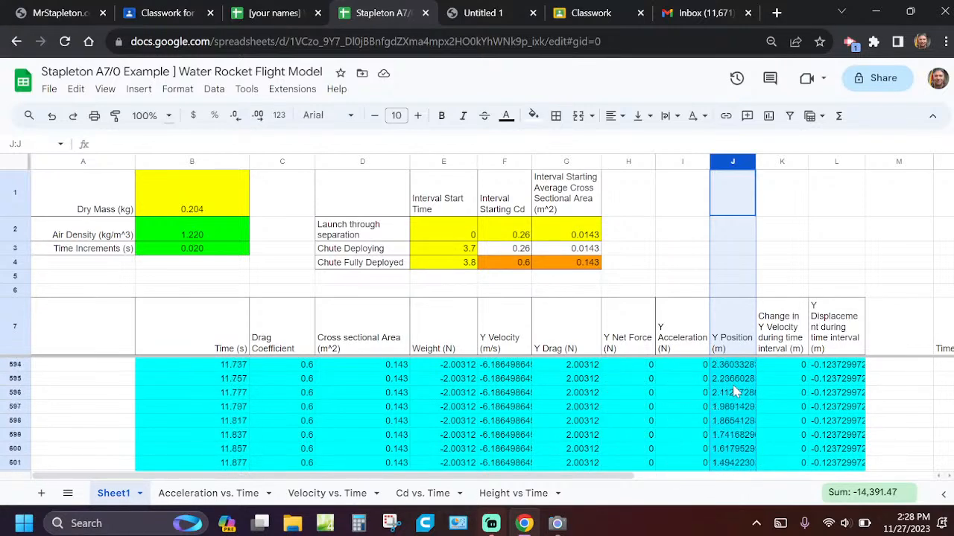
scroll(734, 391, down, 1)
click(734, 422)
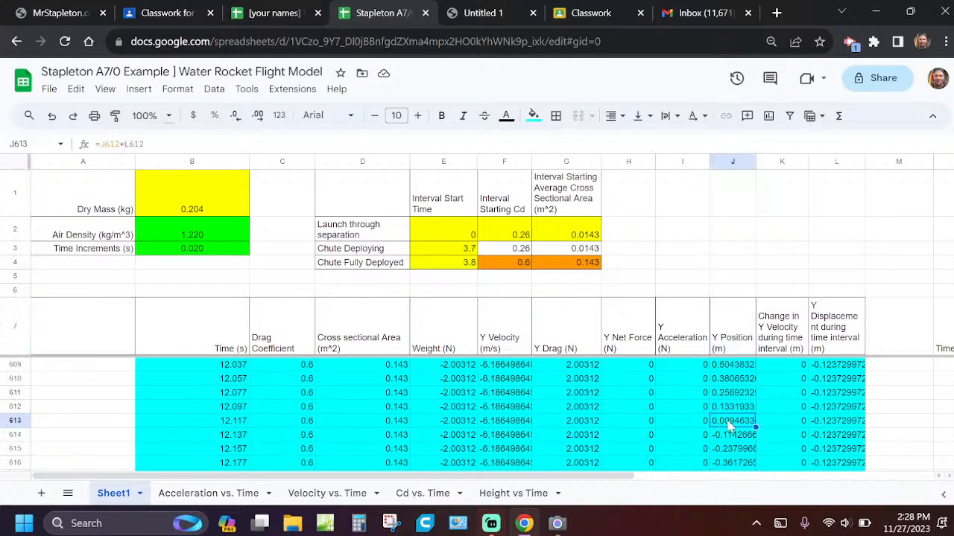
click(237, 422)
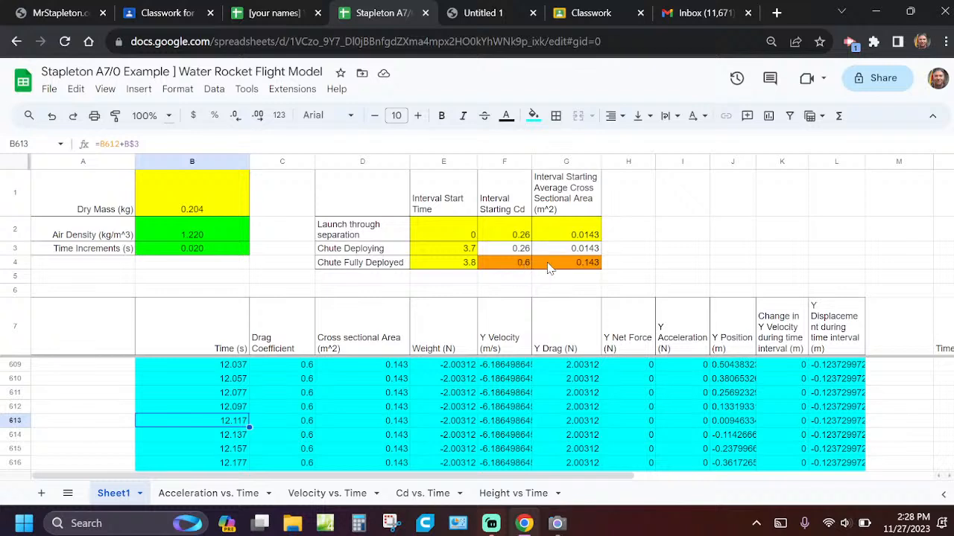
Step: Set the fully deployed chute's starting Cd in F4 to .5
click(519, 265)
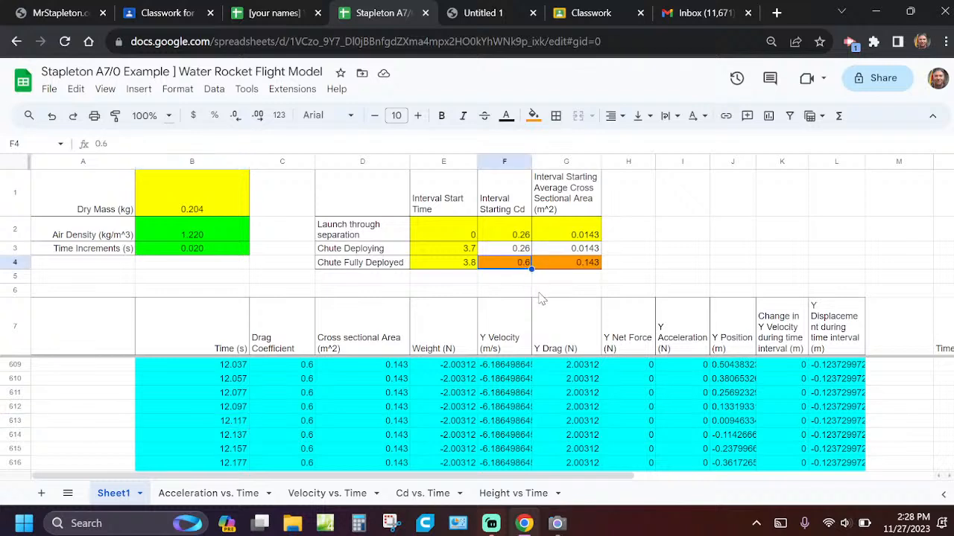
key(BackSpace)
text(.5)
key(Return)
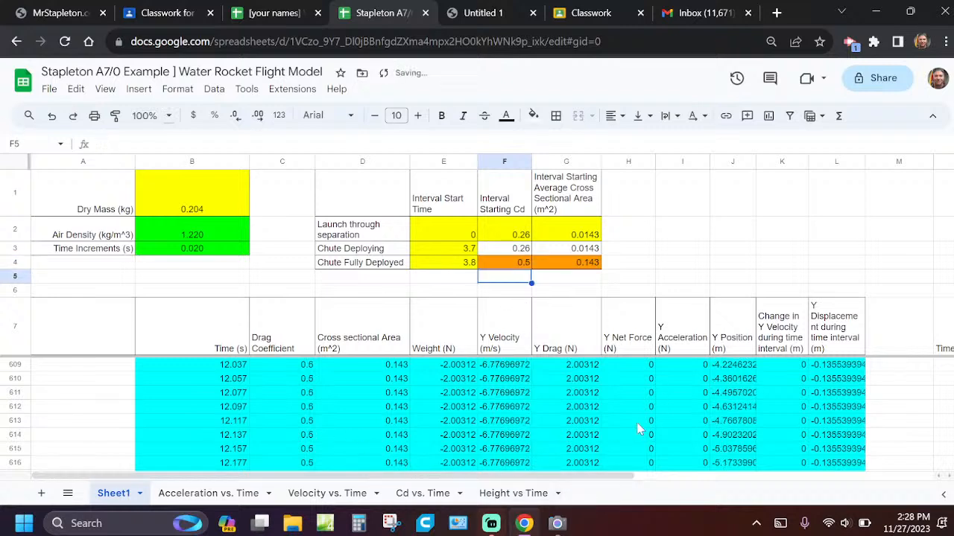
Step: Recheck the model's touchdown time at the row where the Y Position turns negative
scroll(731, 436, up, 6)
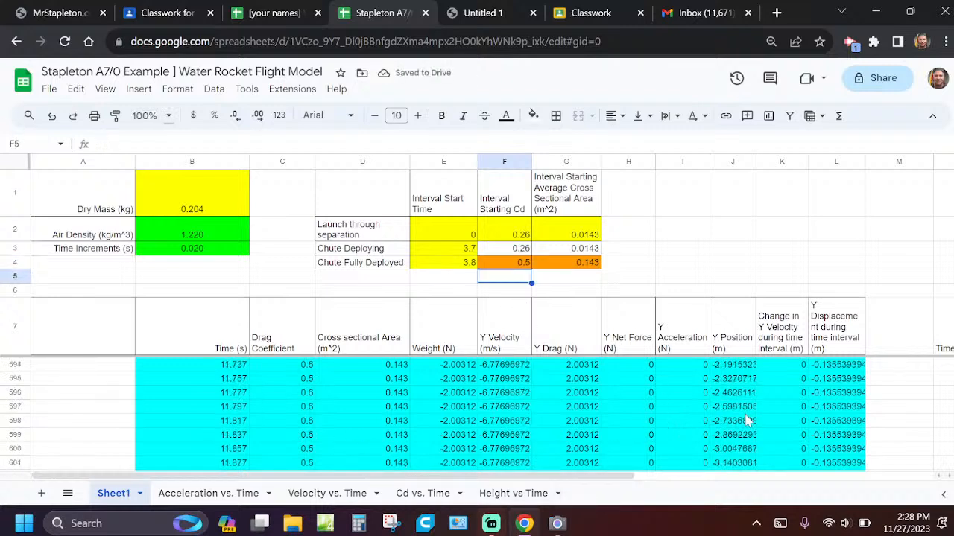
scroll(733, 428, up, 4)
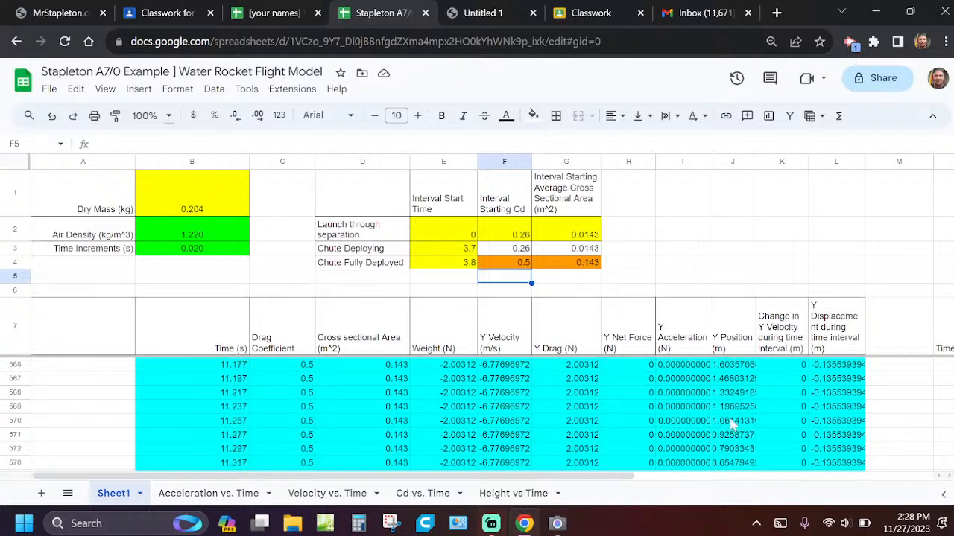
scroll(730, 445, down, 2)
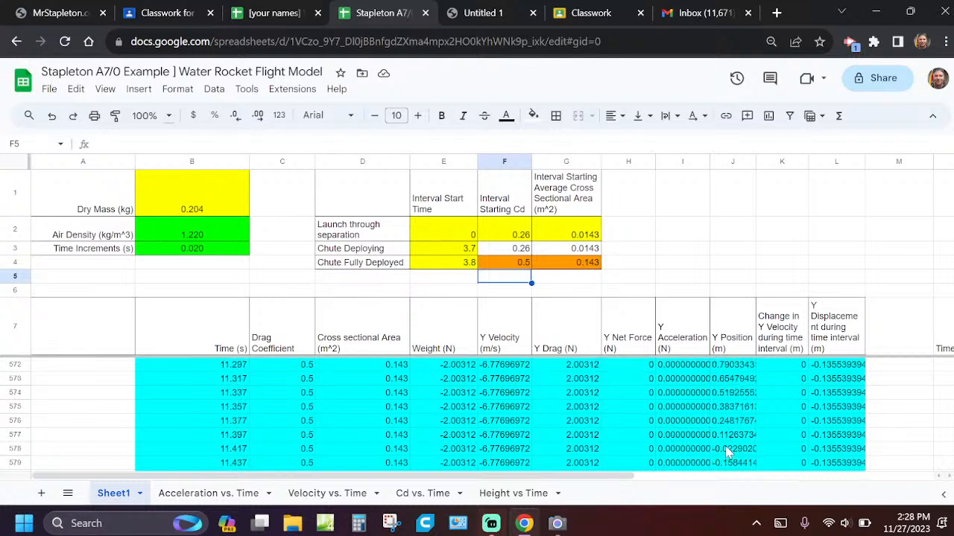
click(715, 437)
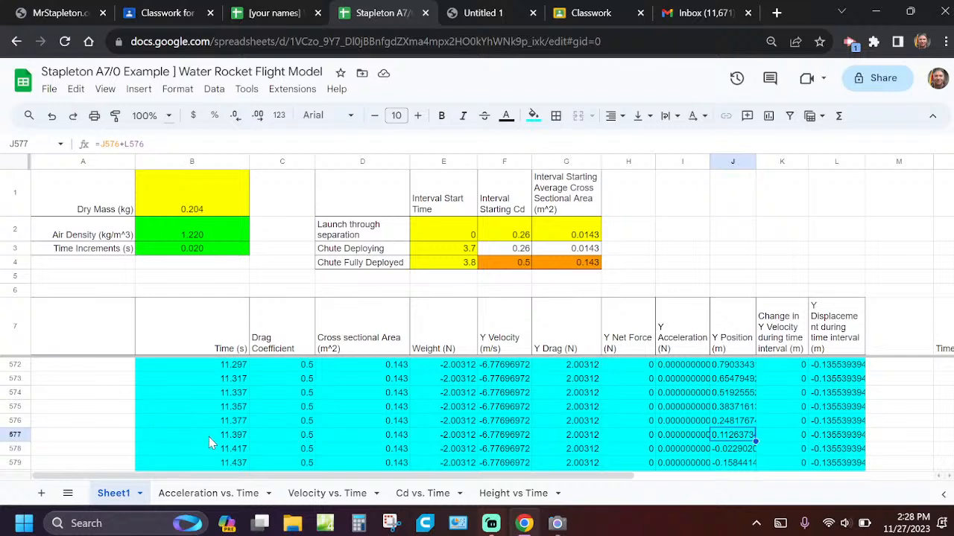
click(208, 442)
Step: Set the fully deployed chute's average cross-sectional area in G4 to 0.1
click(583, 266)
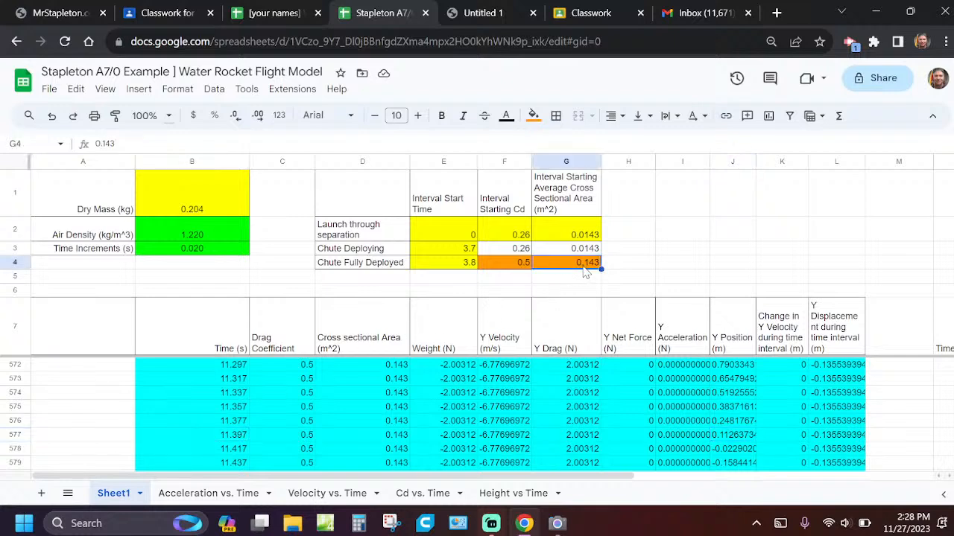
text(0.1)
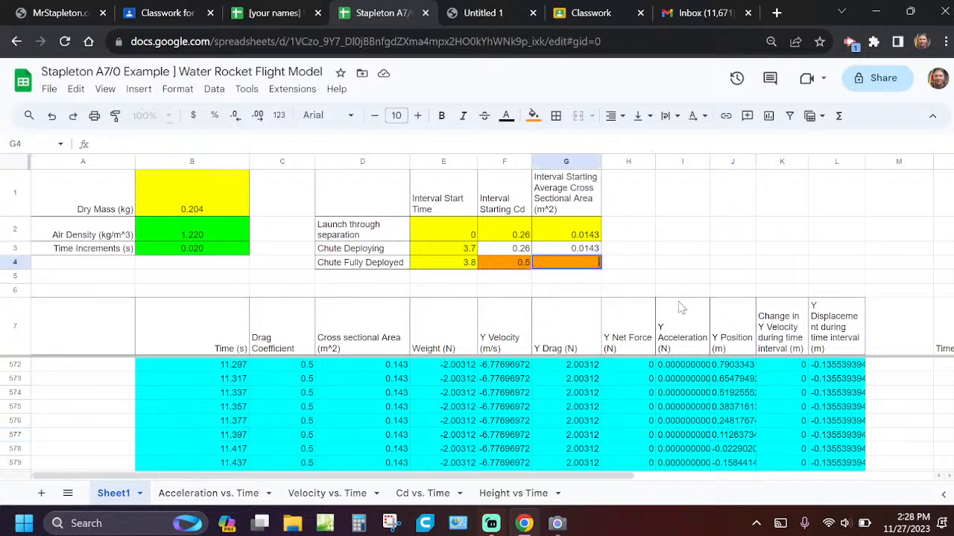
key(Return)
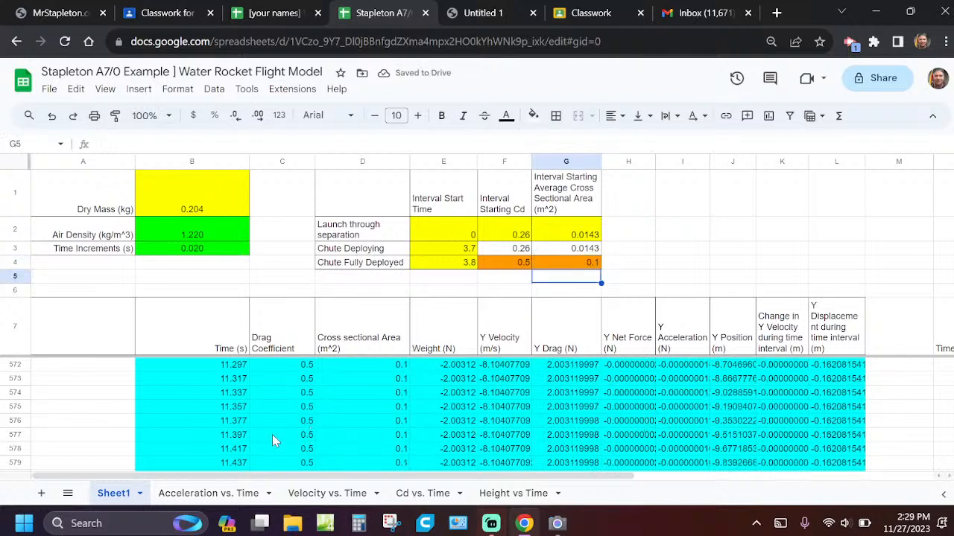
Step: Find the touchdown time where the Y Position crosses zero, check it on the Height vs Time chart, and return to Sheet1
scroll(723, 416, up, 9)
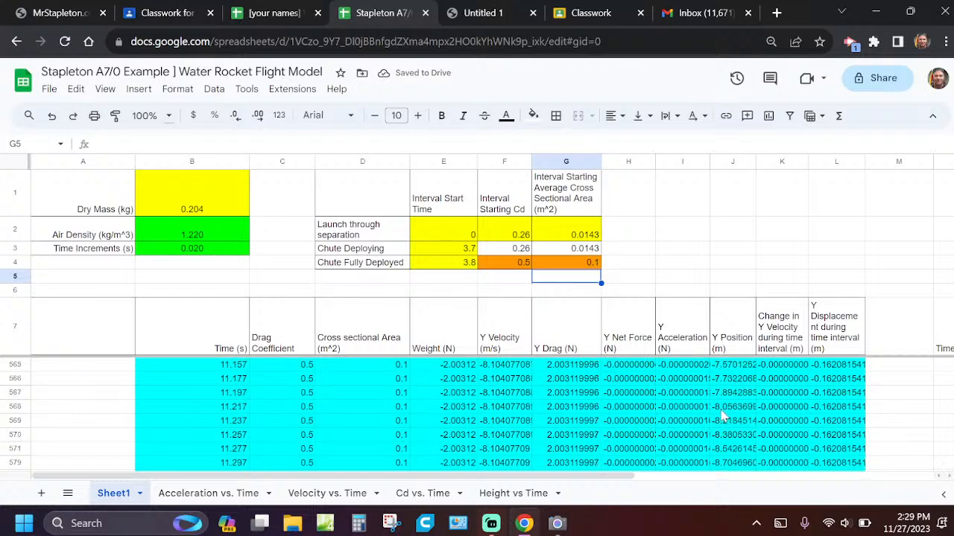
scroll(722, 406, up, 6)
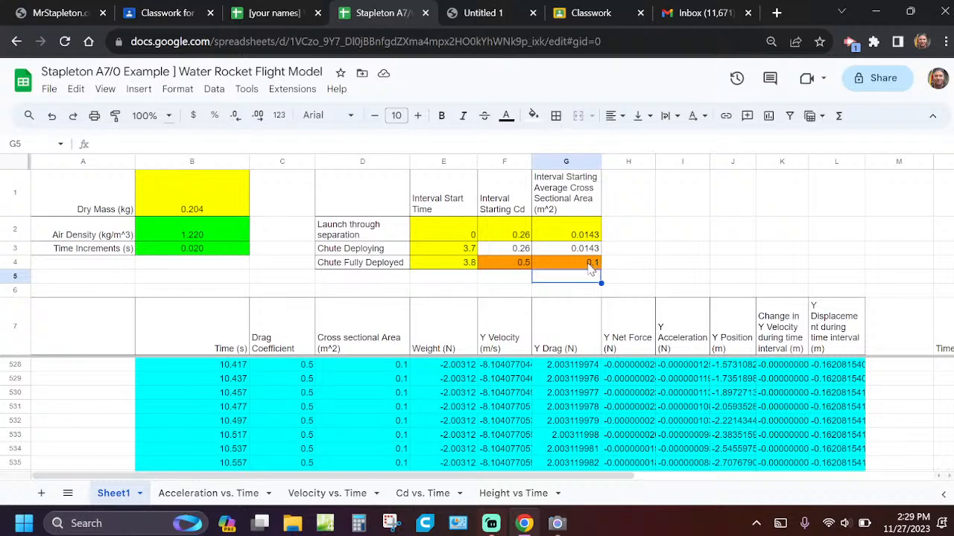
scroll(727, 402, up, 1)
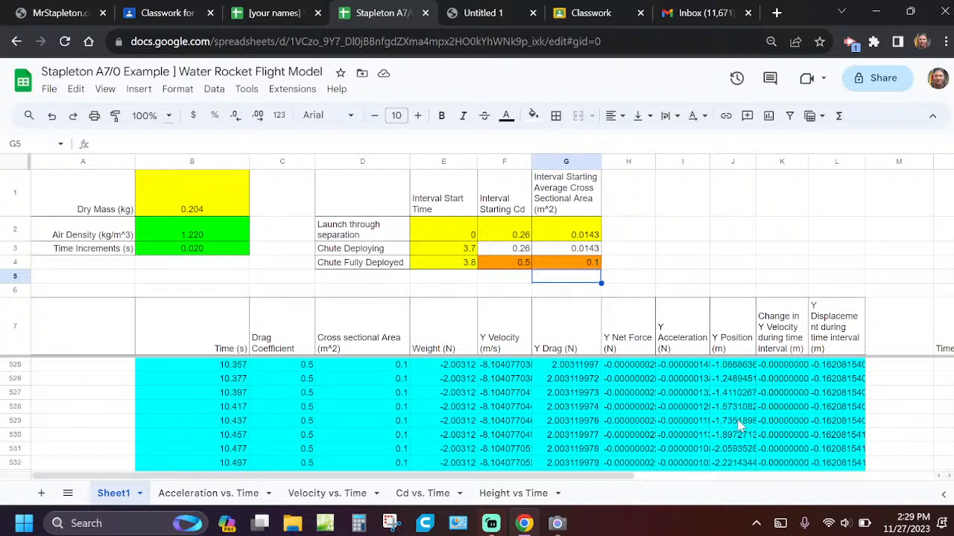
scroll(717, 412, up, 2)
click(721, 367)
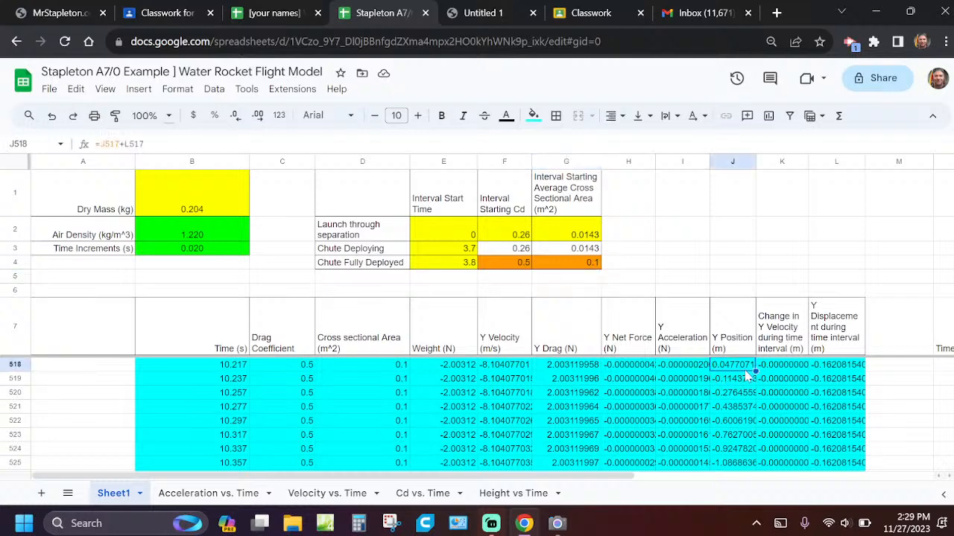
scroll(737, 376, up, 2)
scroll(721, 423, down, 1)
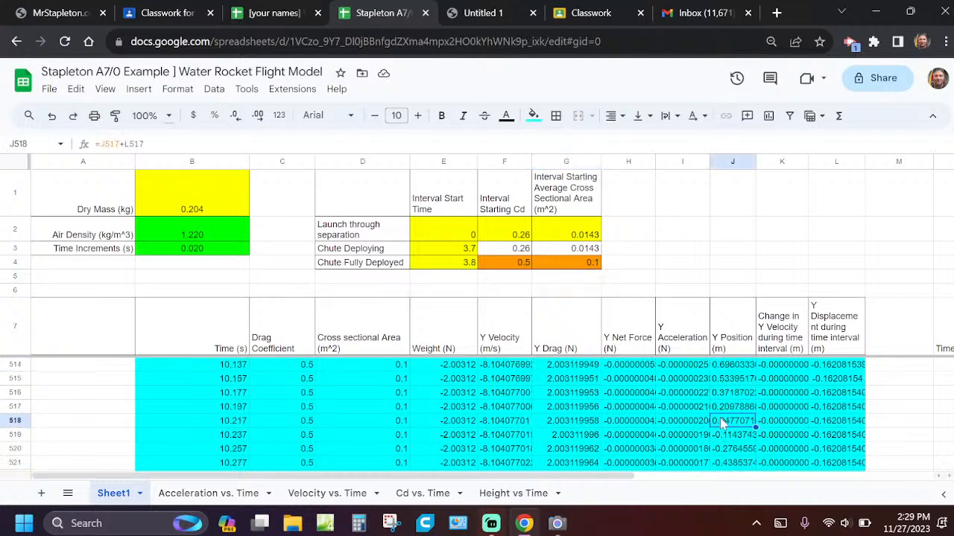
drag(721, 421, 203, 426)
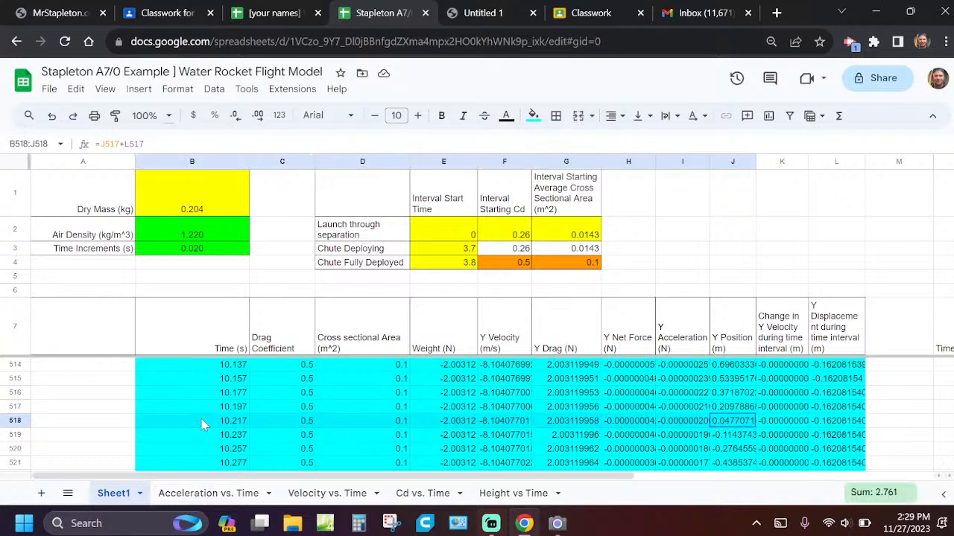
click(522, 493)
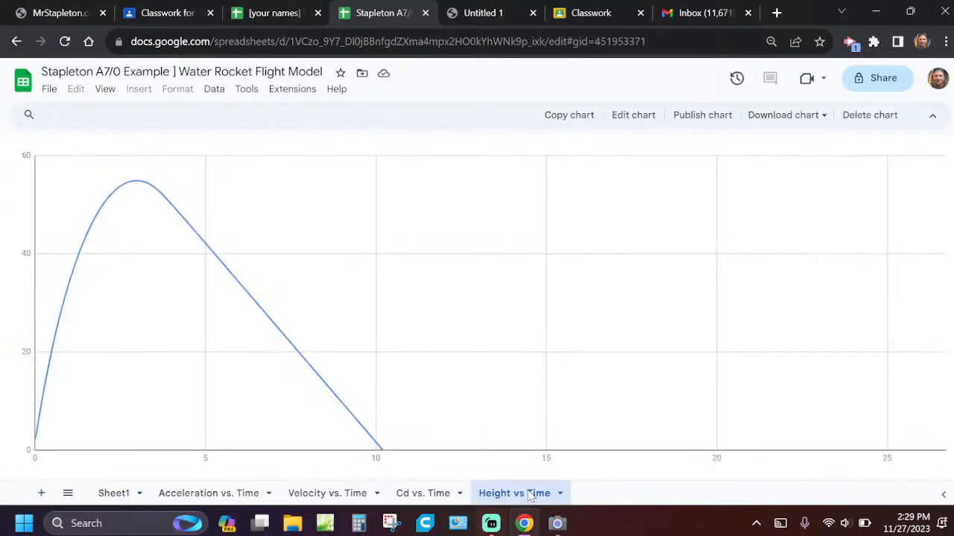
click(112, 503)
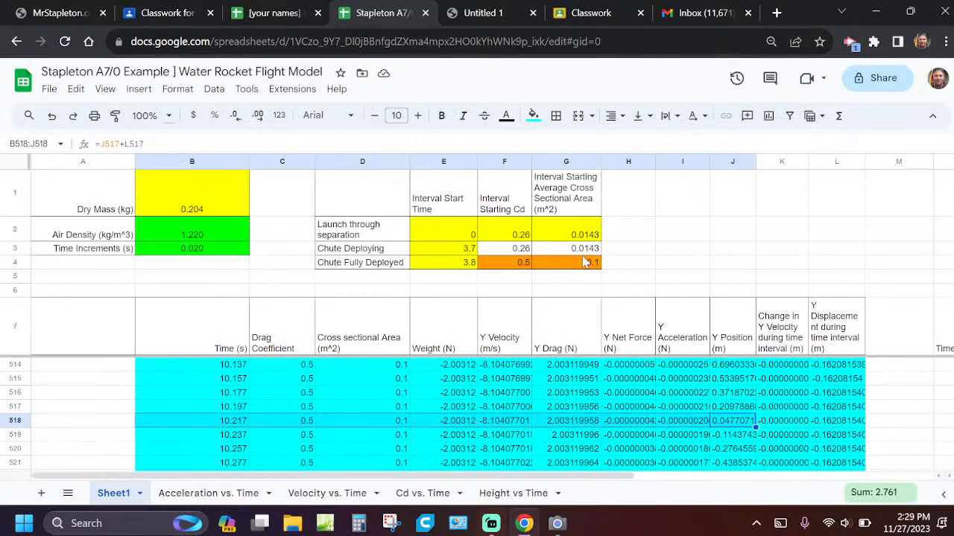
Step: Try .95 as the fully deployed chute's area in G4, check the Height vs Time chart, and undo the entry on Sheet1
click(584, 268)
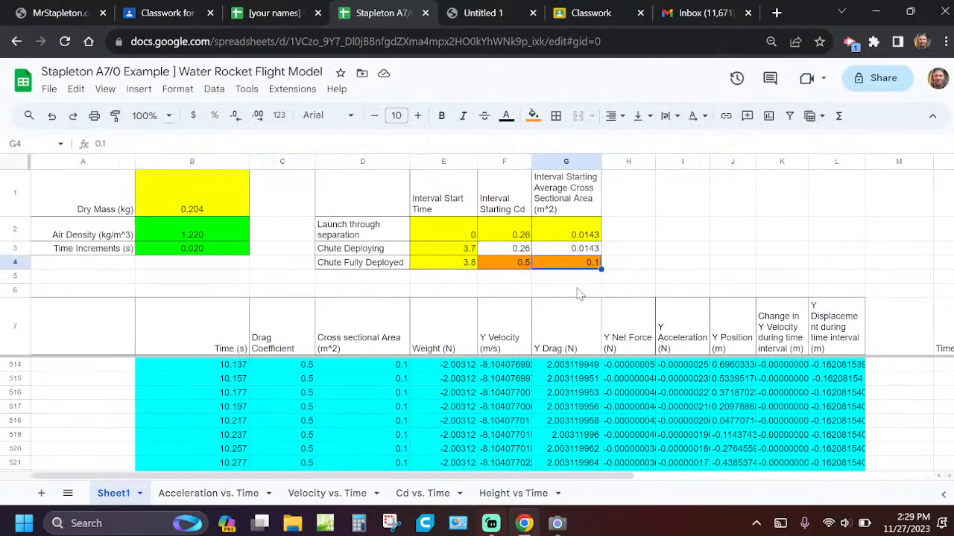
key(BackSpace)
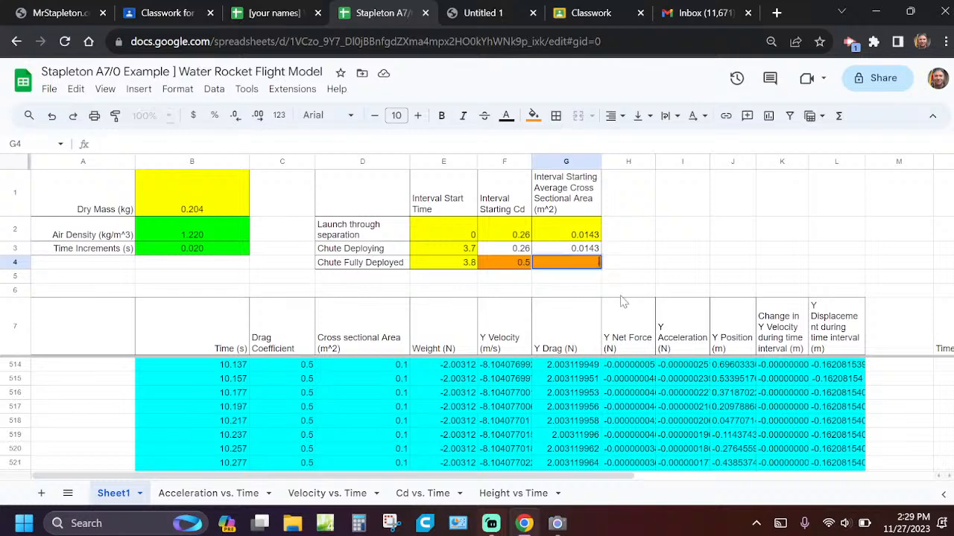
key(Return)
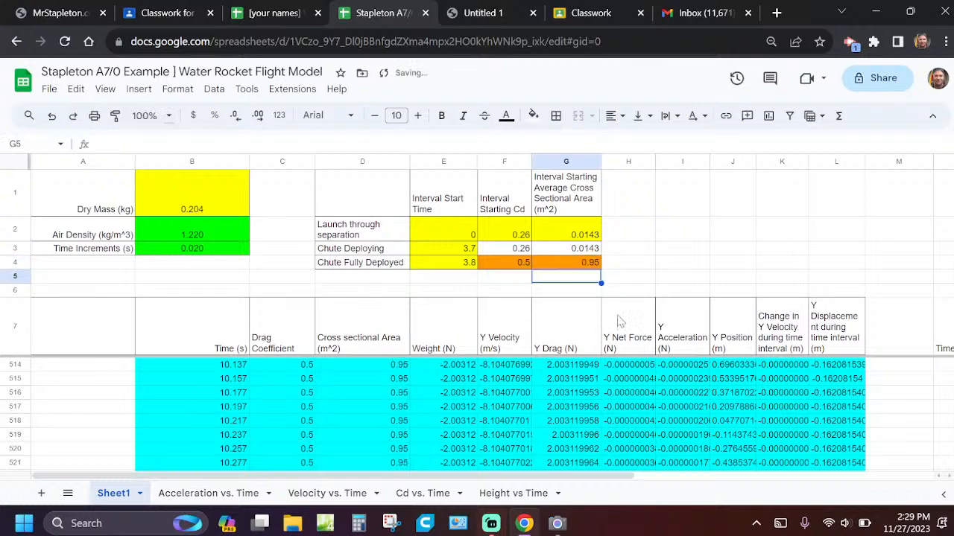
click(513, 498)
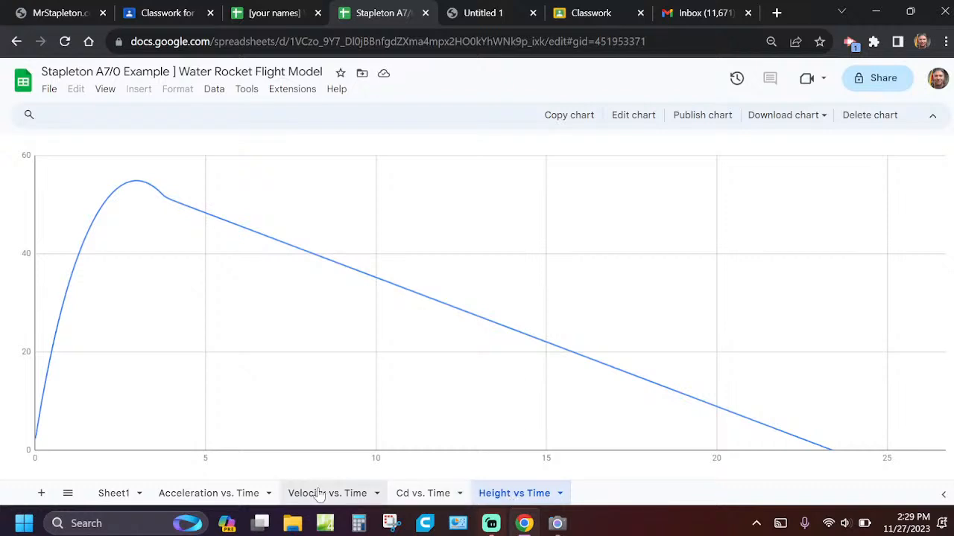
click(110, 494)
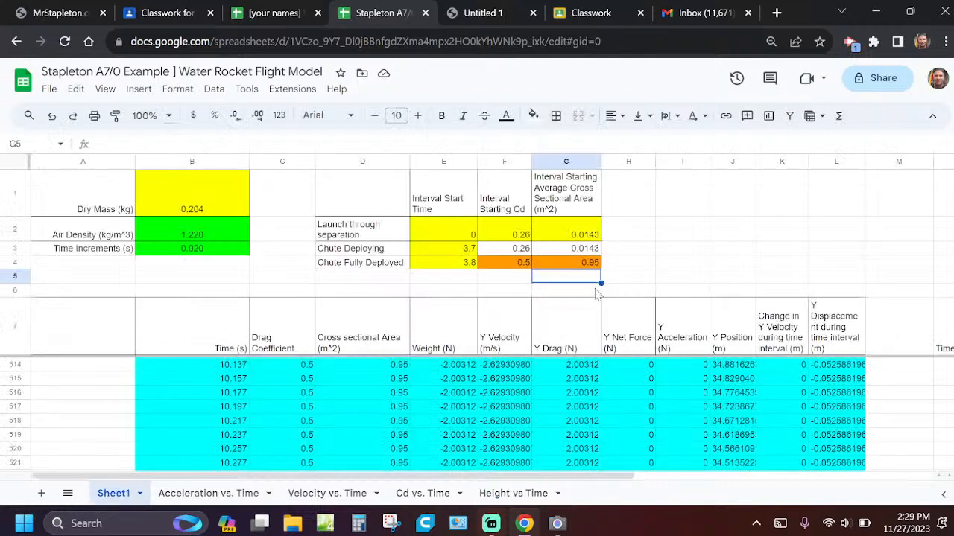
key(ctrl+z)
Step: Set the fully deployed chute's area in G4 to .095 and check the touchdown on the Height vs Time chart before returning to Sheet1
text(.0)
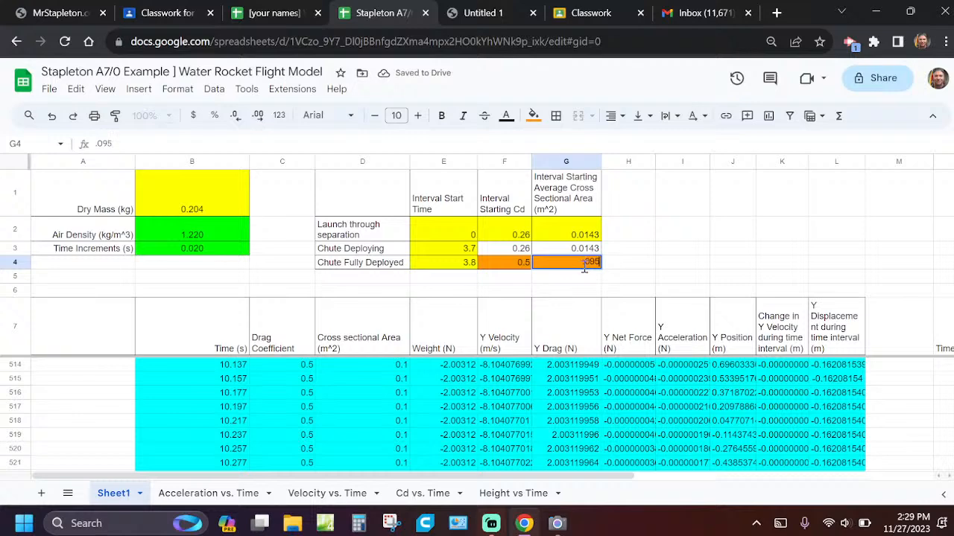
text(95)
key(Return)
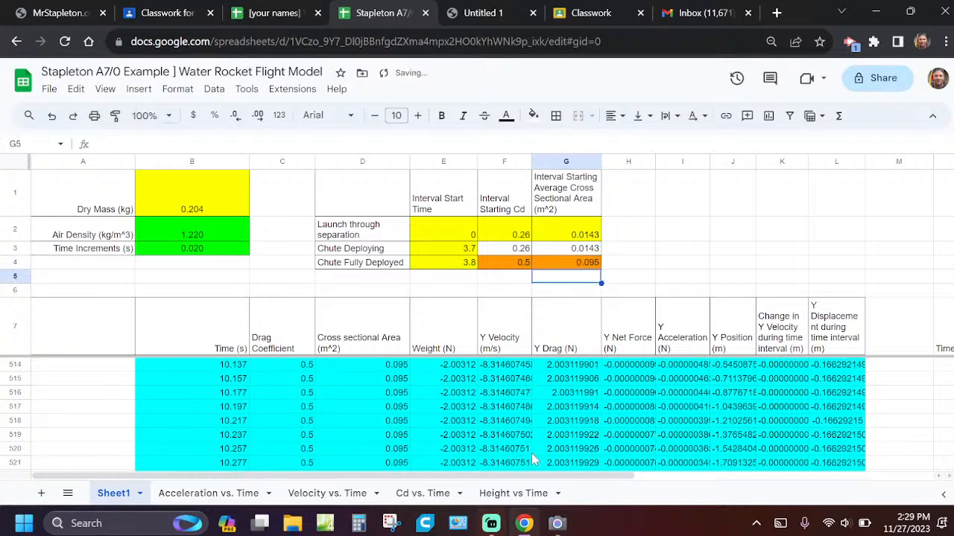
click(530, 494)
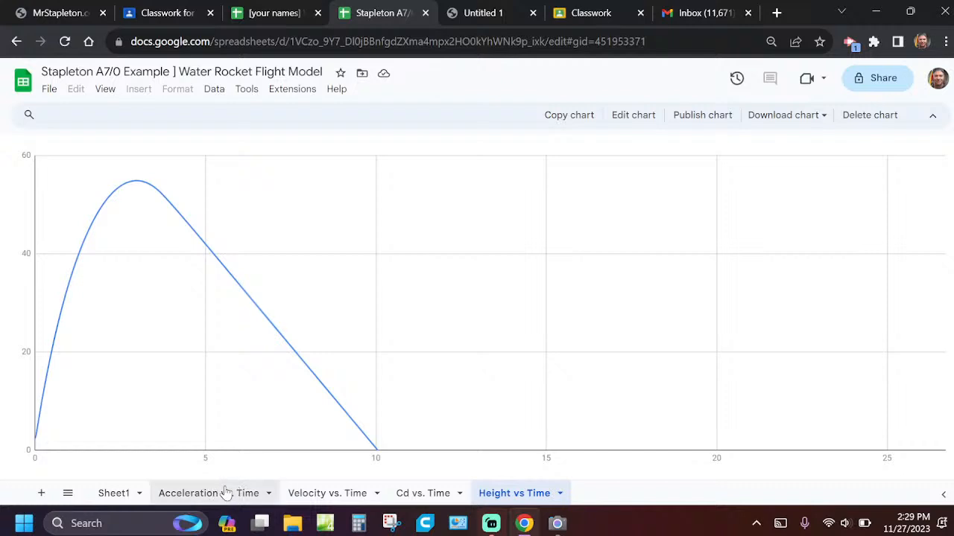
click(126, 494)
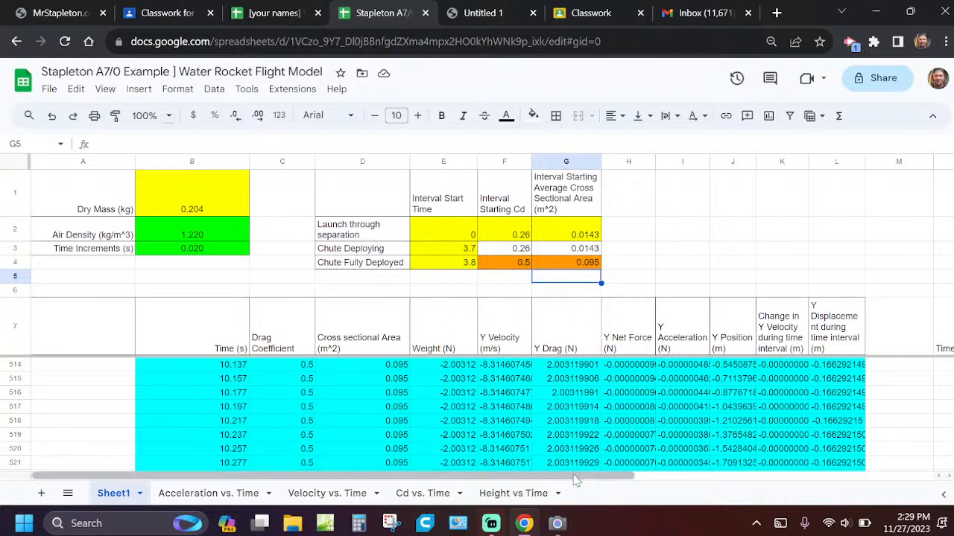
Step: Switch to the Camera app to read the worksheet's crash-down speed and compare it with the Y Velocity in row 514 of the sheet
click(555, 521)
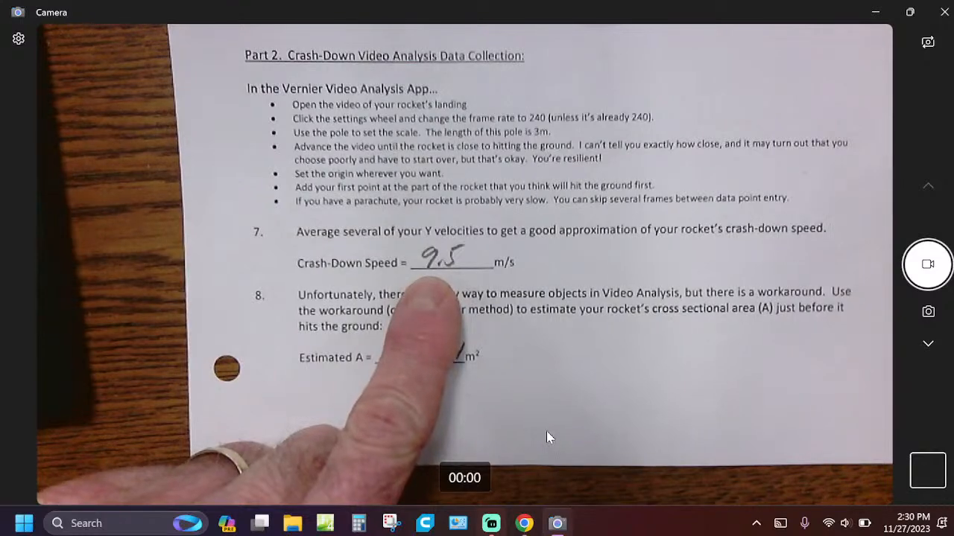
mouse_move(525, 523)
click(521, 476)
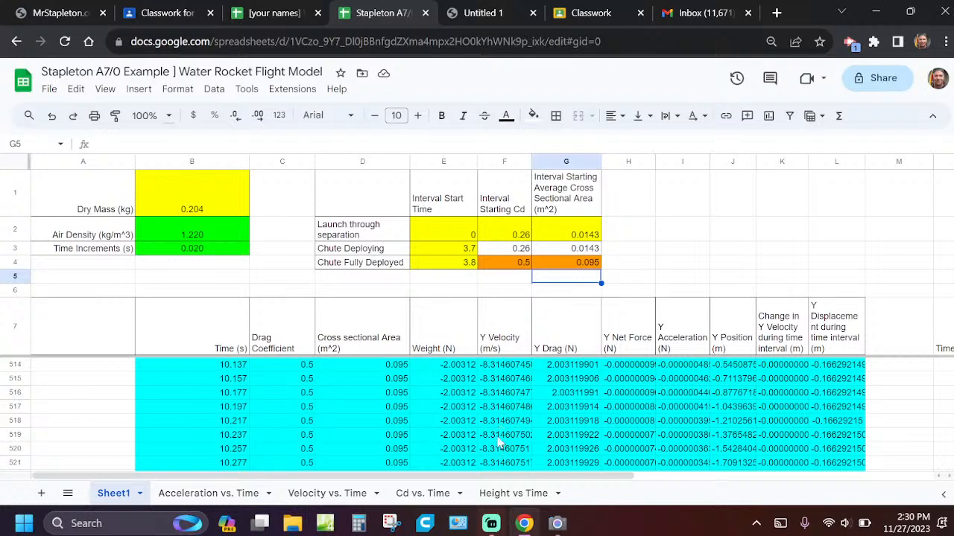
click(497, 367)
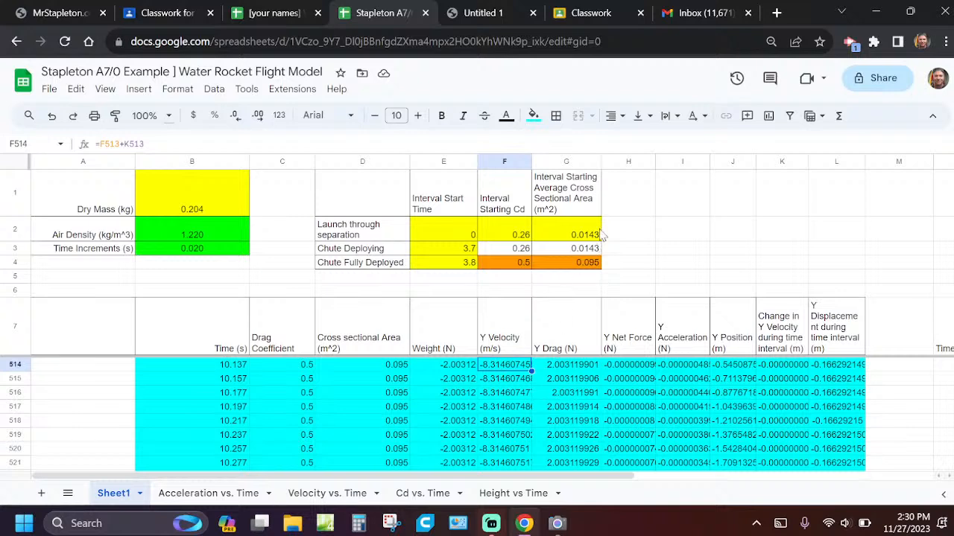
Step: Try .9 and .09 as the fully deployed chute's area in G4, comparing the resulting Y Velocity
click(558, 266)
click(518, 266)
click(553, 266)
click(515, 264)
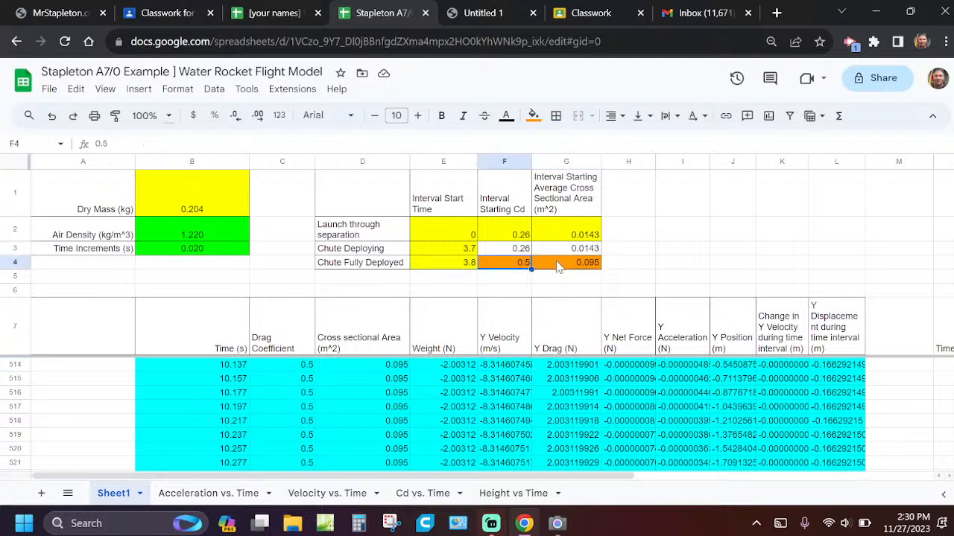
click(557, 266)
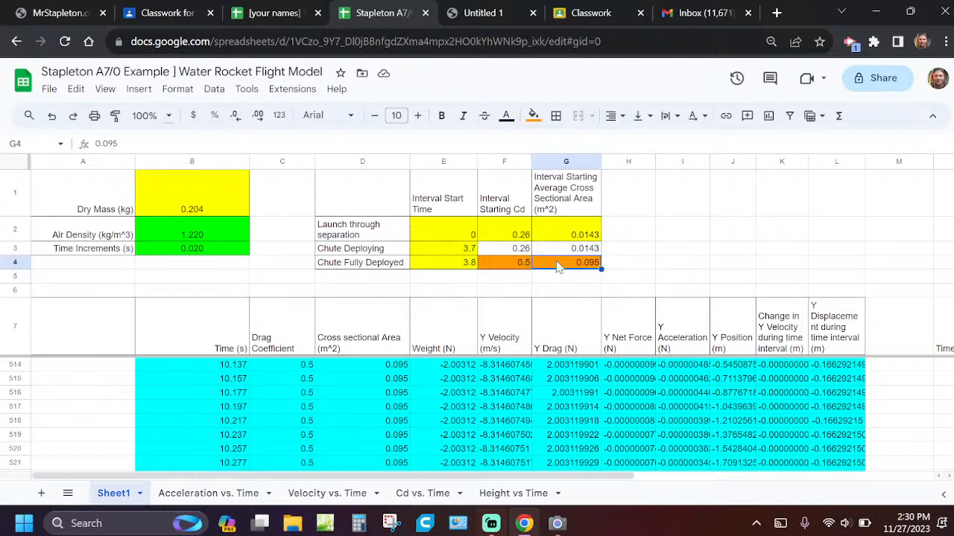
text(.9)
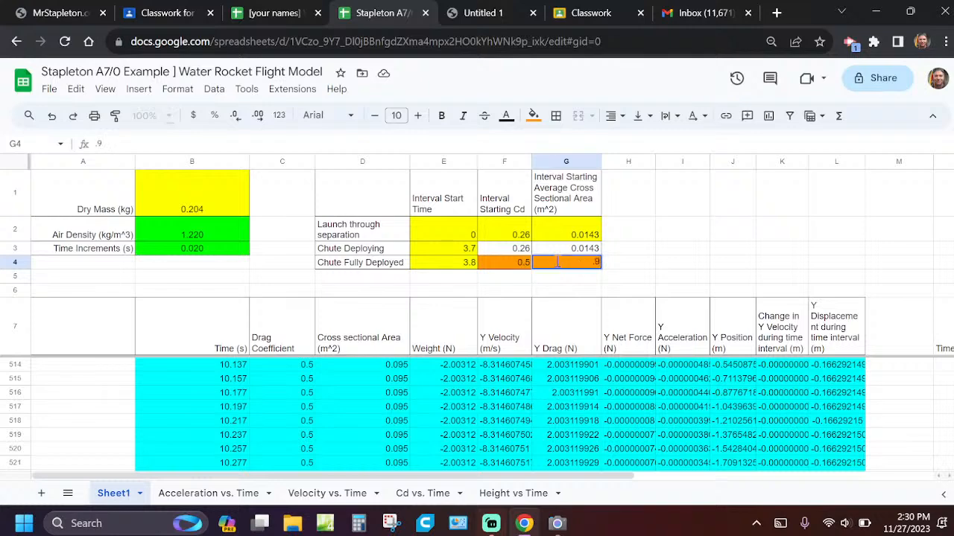
key(Return)
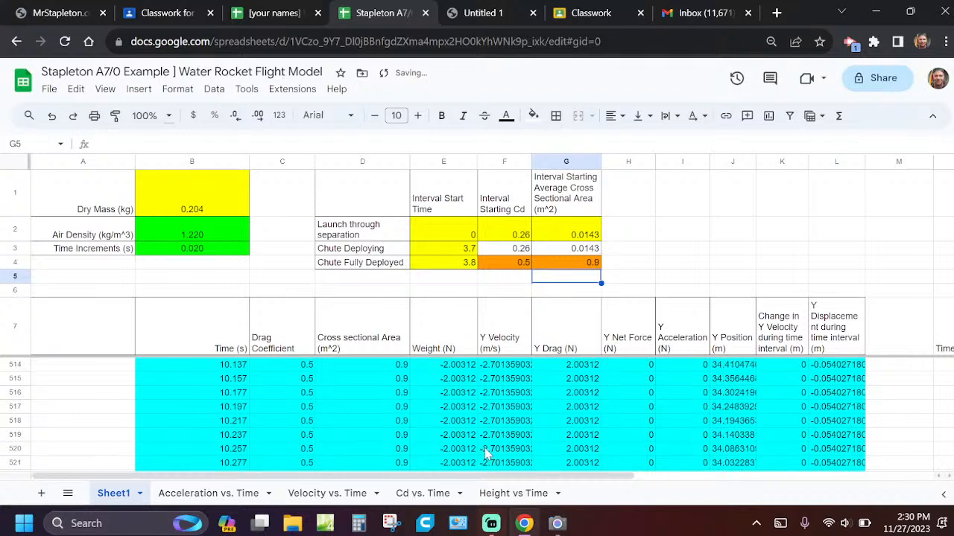
click(576, 267)
key(BackSpace)
key(Return)
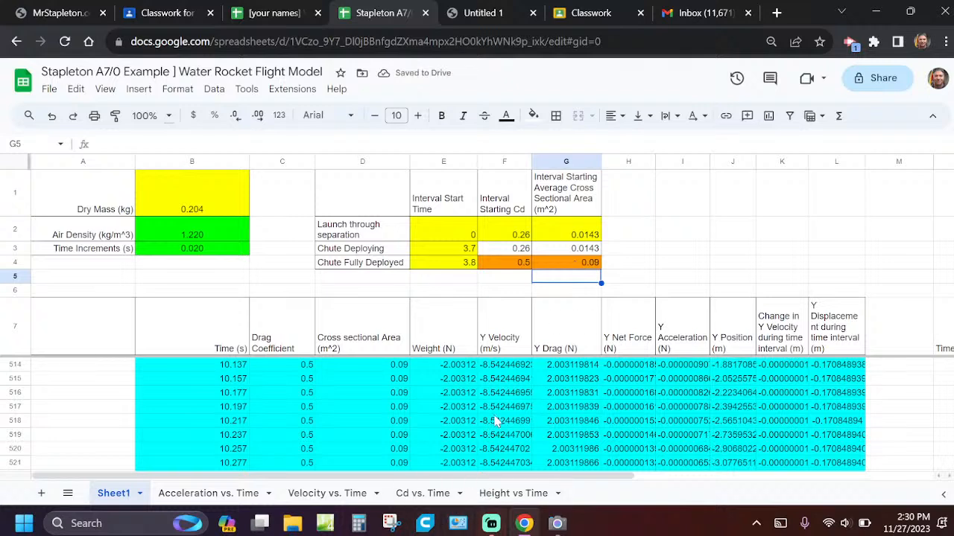
Step: Try .08 and .07 as the fully deployed chute's area in G4, comparing the resulting Y Velocity
click(555, 268)
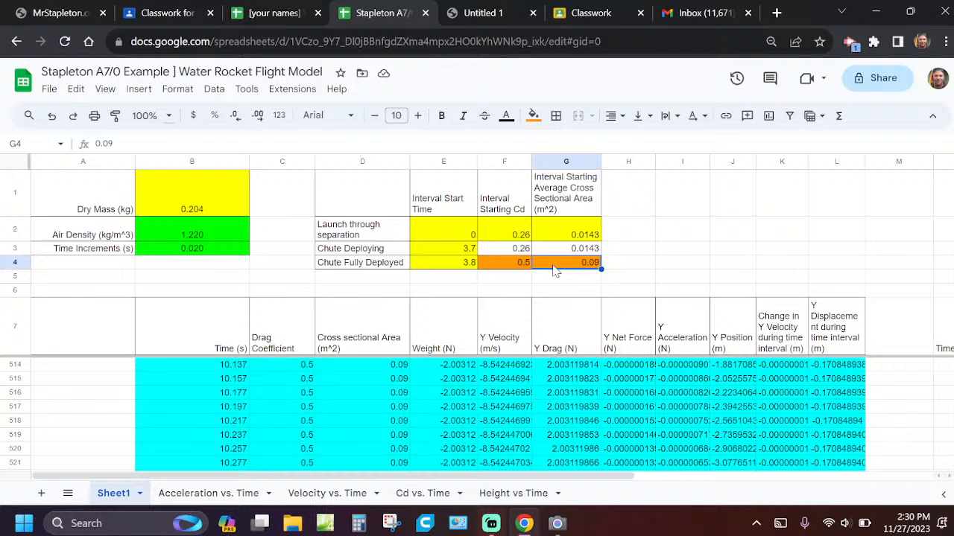
key(BackSpace)
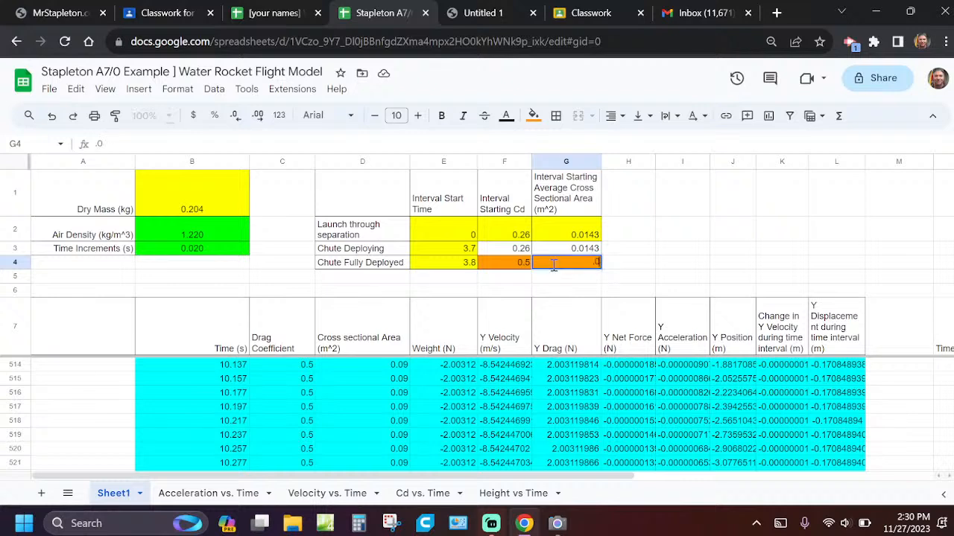
key(Return)
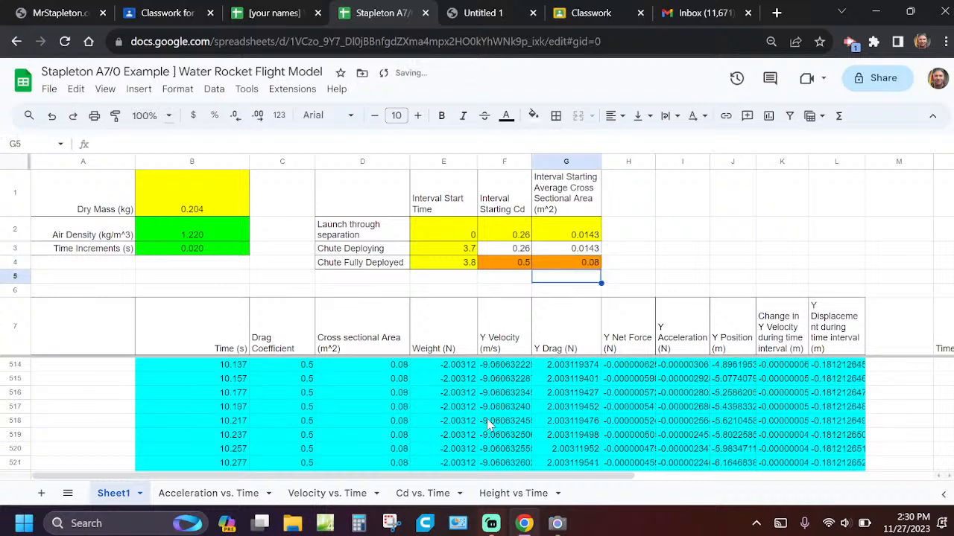
click(568, 264)
key(BackSpace)
key(Return)
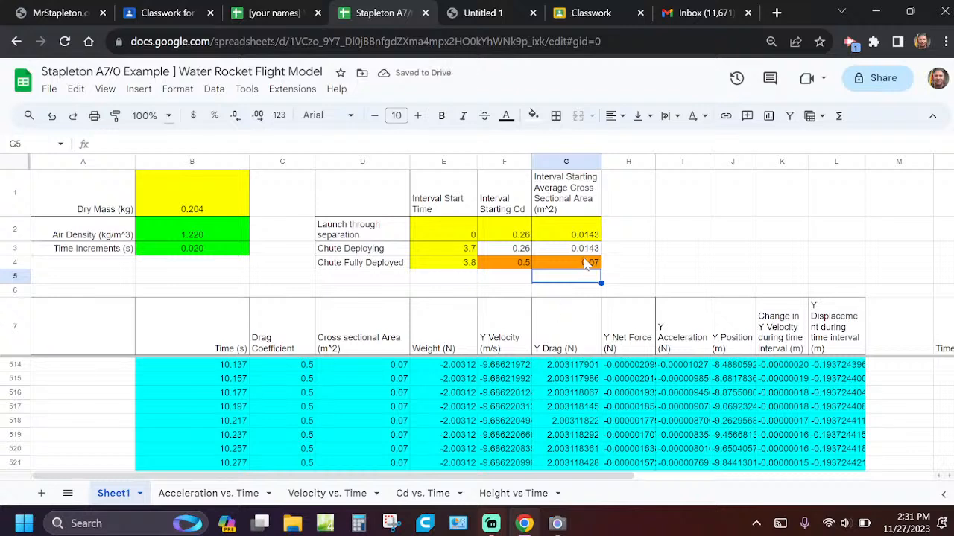
Step: Set the fully deployed chute's average cross-sectional area in G4 to .074
click(586, 269)
text(.0)
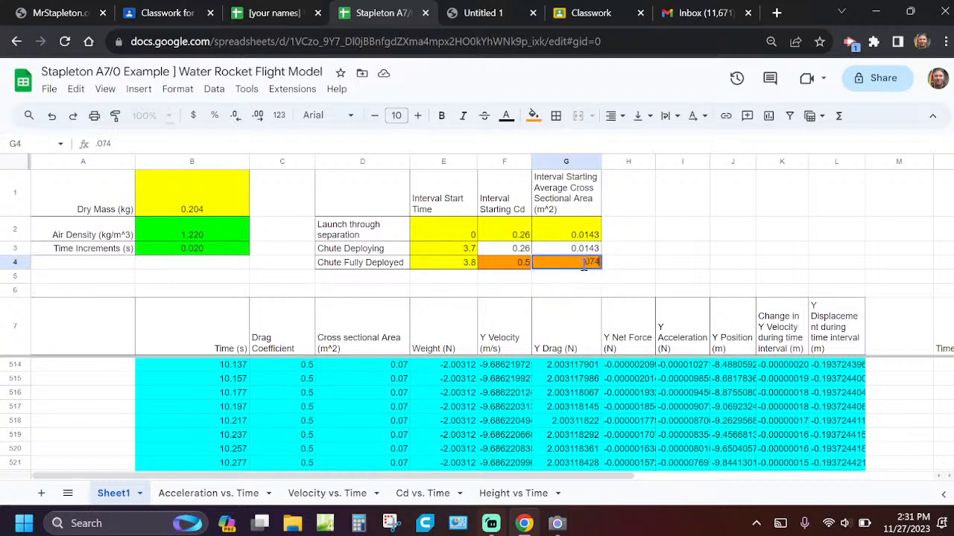
key(Return)
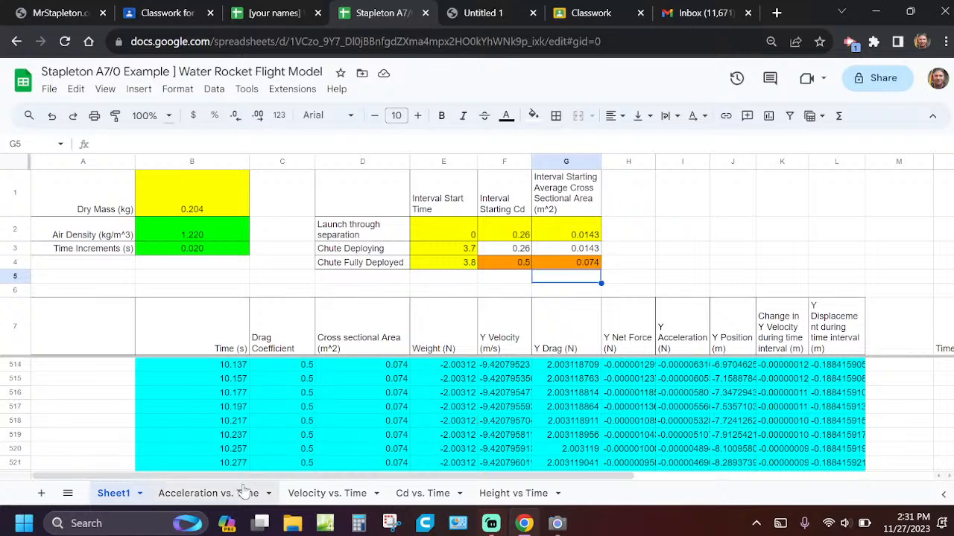
Step: Check the apogee and touchdown points on the Height vs Time chart against the Sheet1 inputs, ending on Sheet1
click(503, 495)
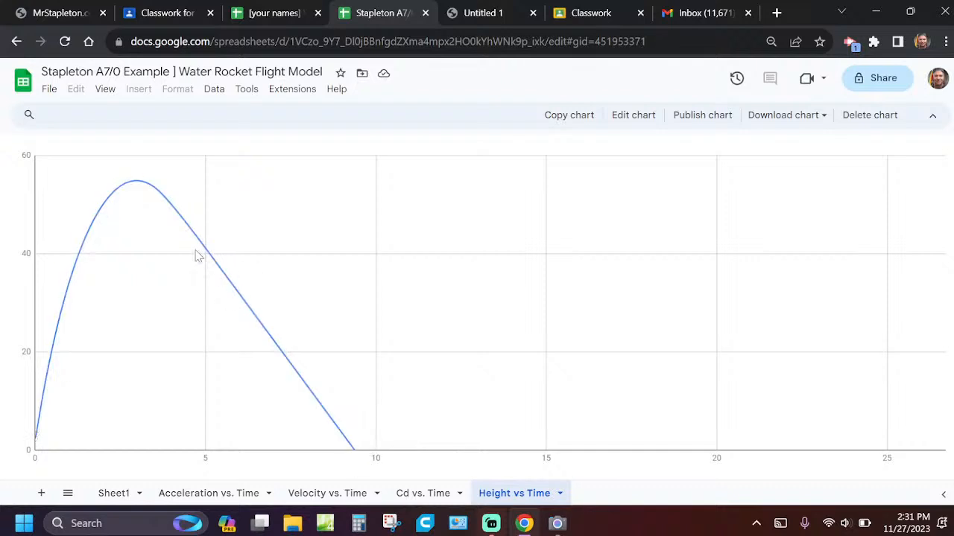
mouse_move(138, 189)
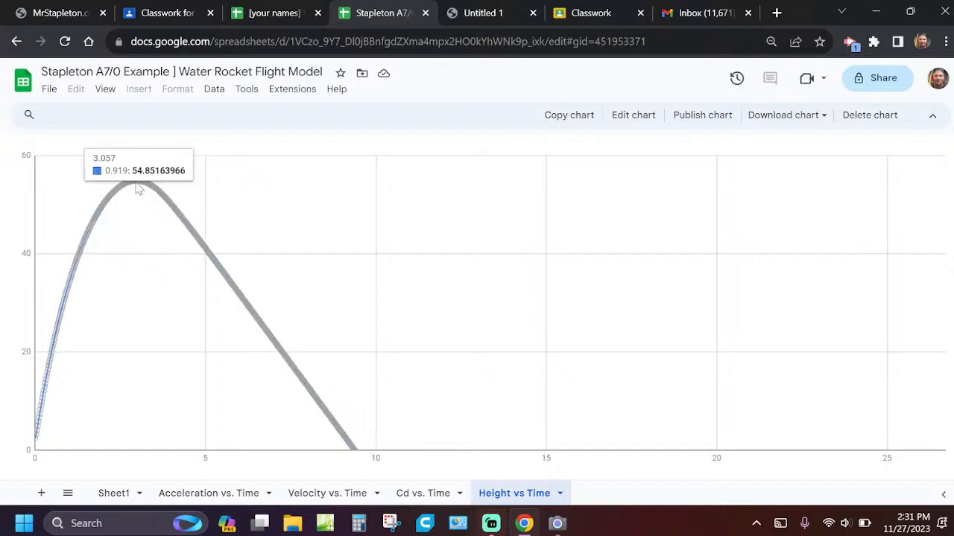
mouse_move(335, 431)
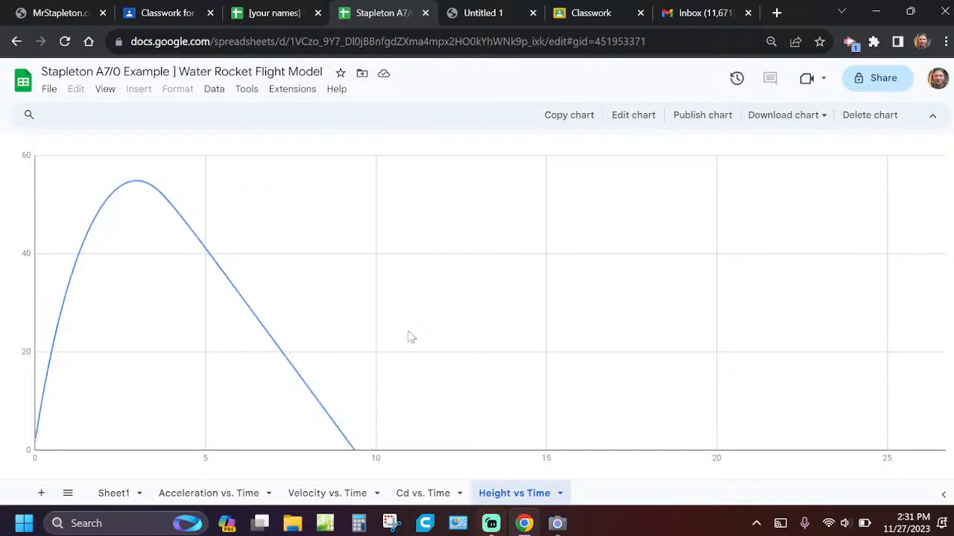
click(112, 494)
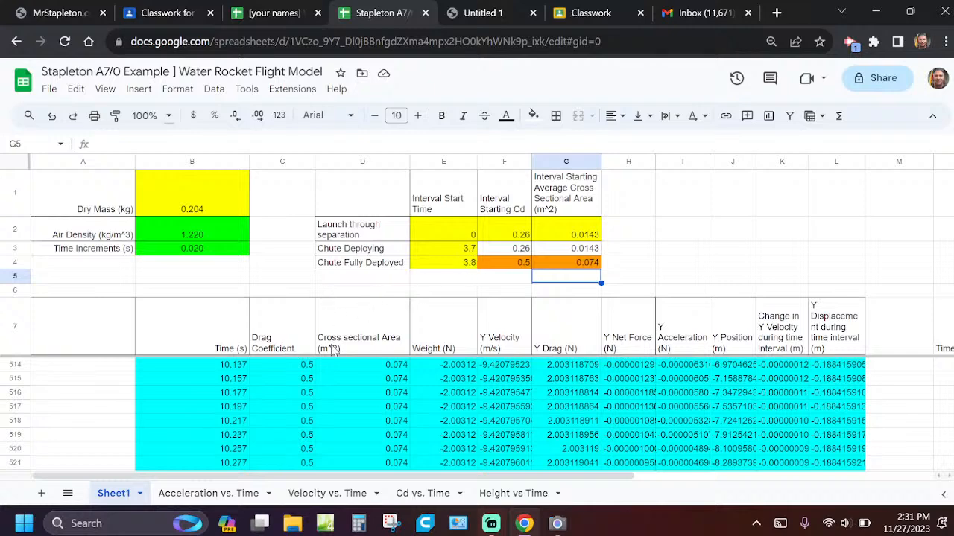
click(523, 498)
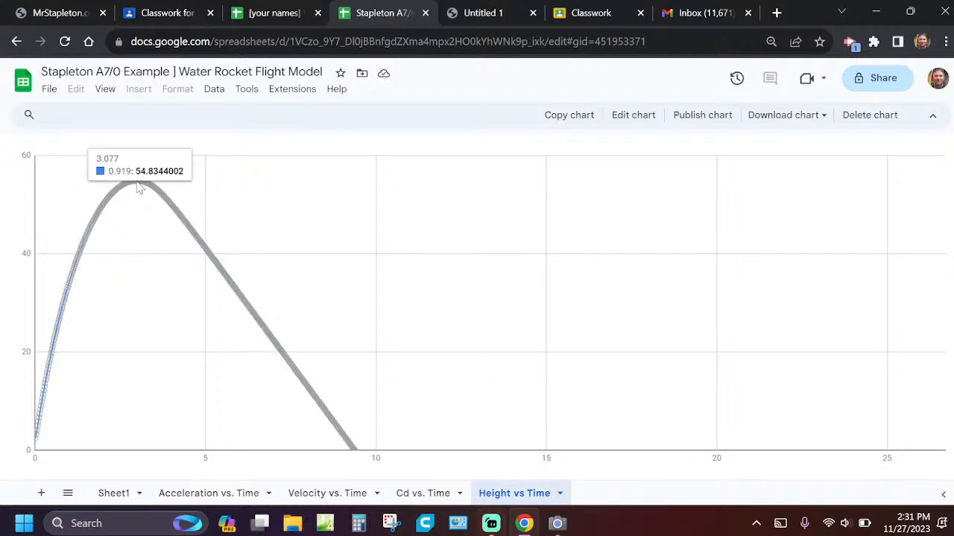
click(113, 493)
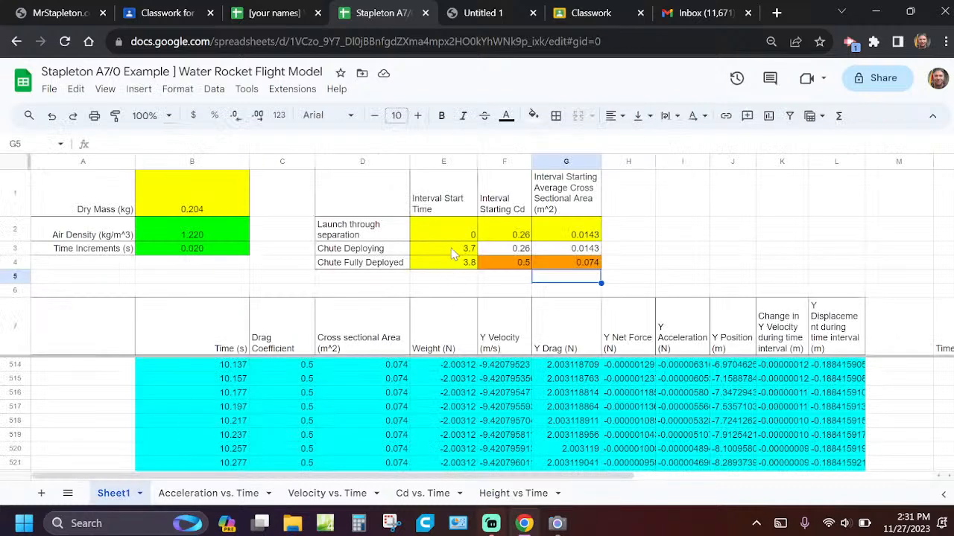
Step: Look through the model rows beyond 10 s and compare them with the descent on the Height vs Time chart, returning to Sheet1
scroll(827, 391, down, 6)
scroll(647, 417, down, 8)
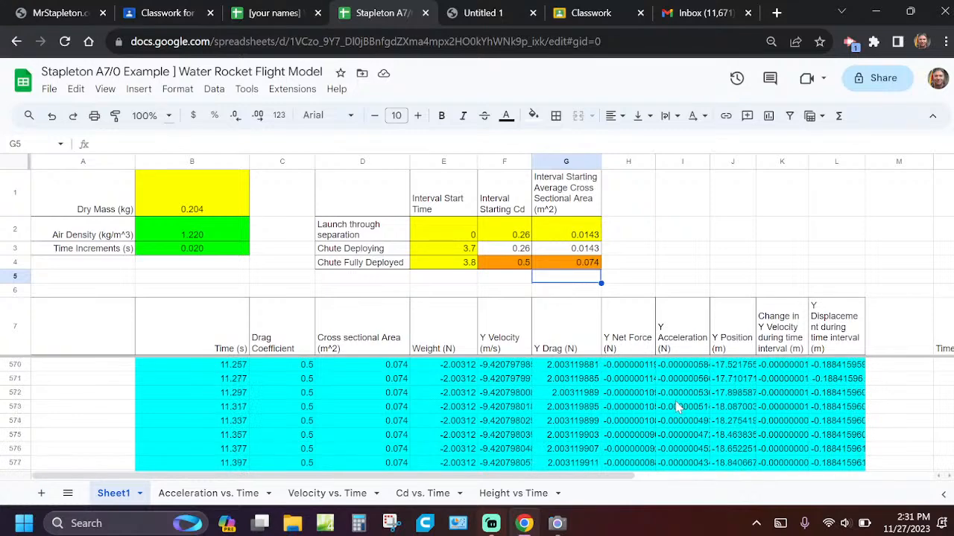
scroll(700, 397, down, 3)
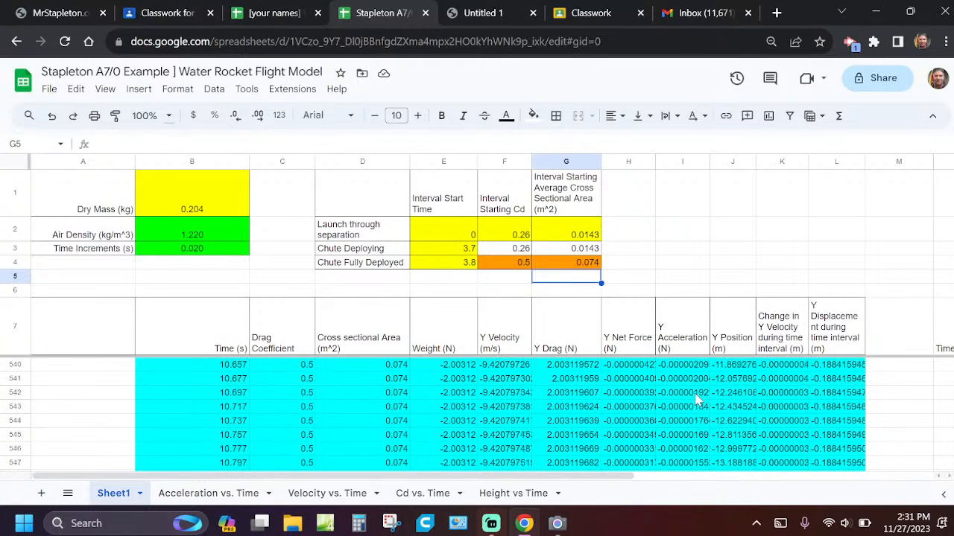
click(513, 496)
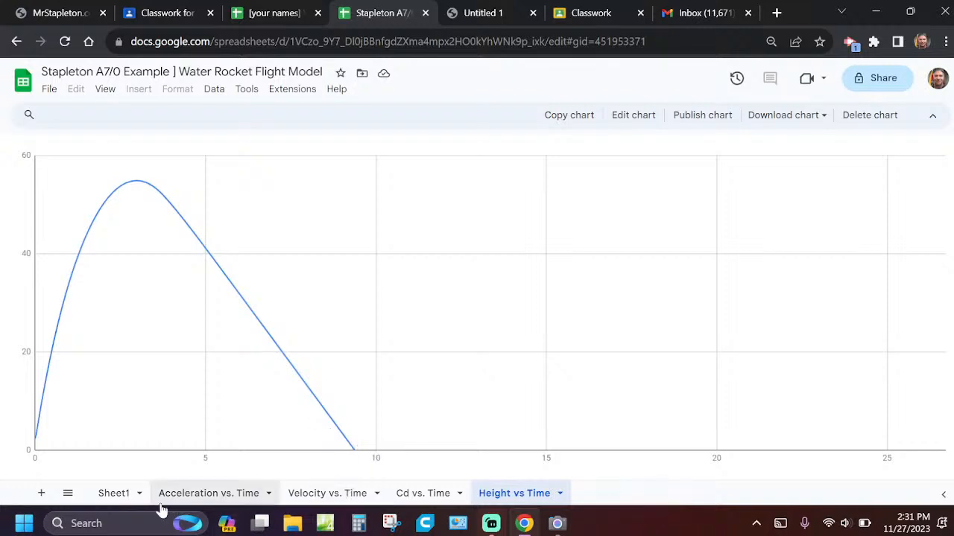
click(113, 495)
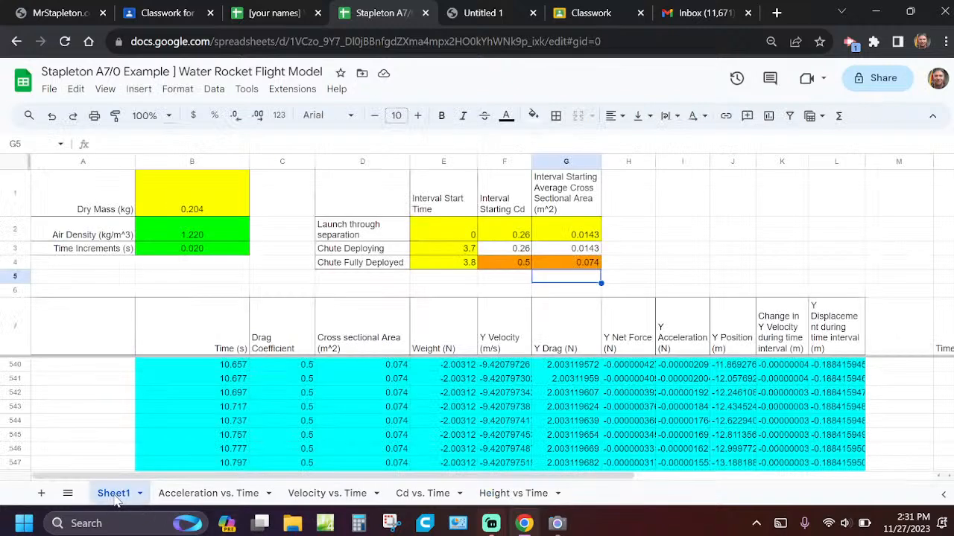
Step: Set the Chute Deploying interval start time in E3 to 3.4
click(465, 252)
text(3)
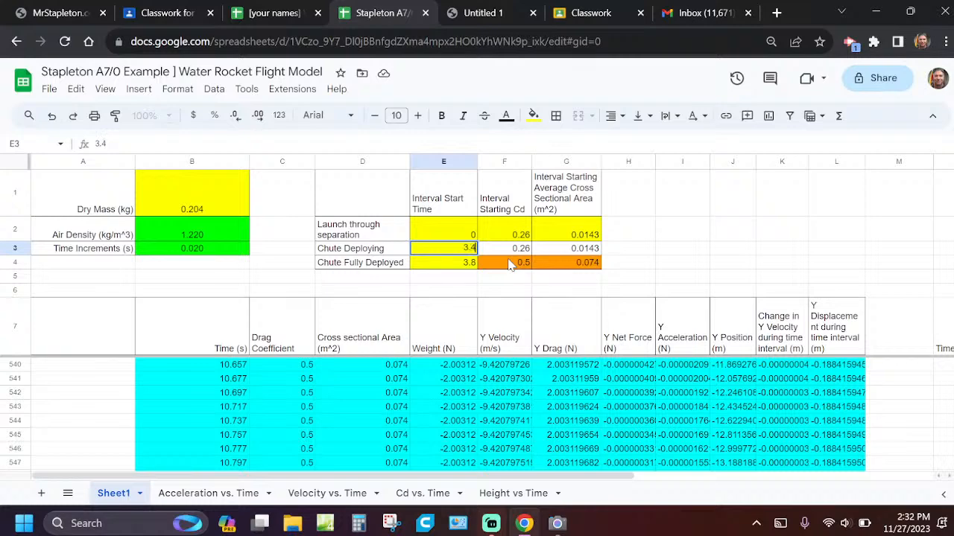
text(.4)
key(Return)
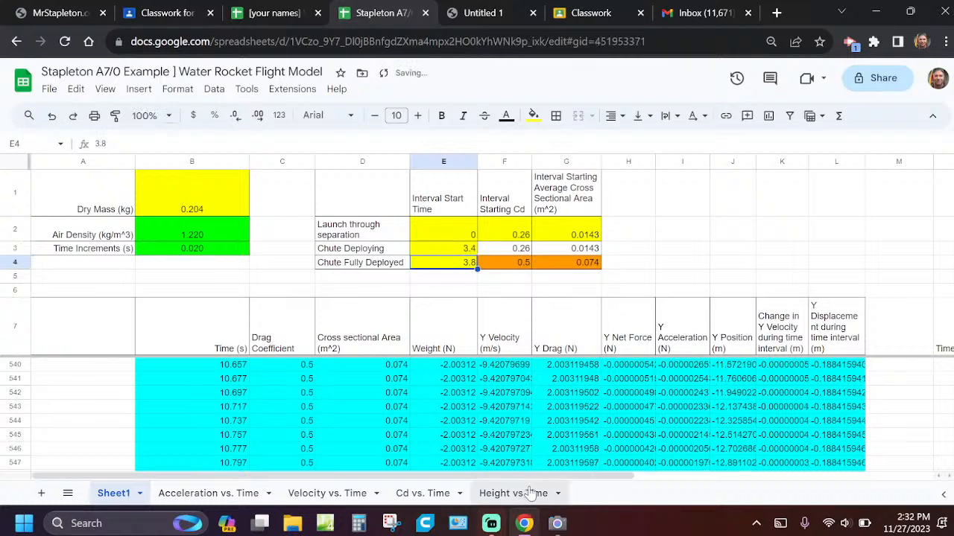
Step: Try a Chute Fully Deployed start time of 3.5 in E4, comparing the Height vs Time chart before and after
click(530, 493)
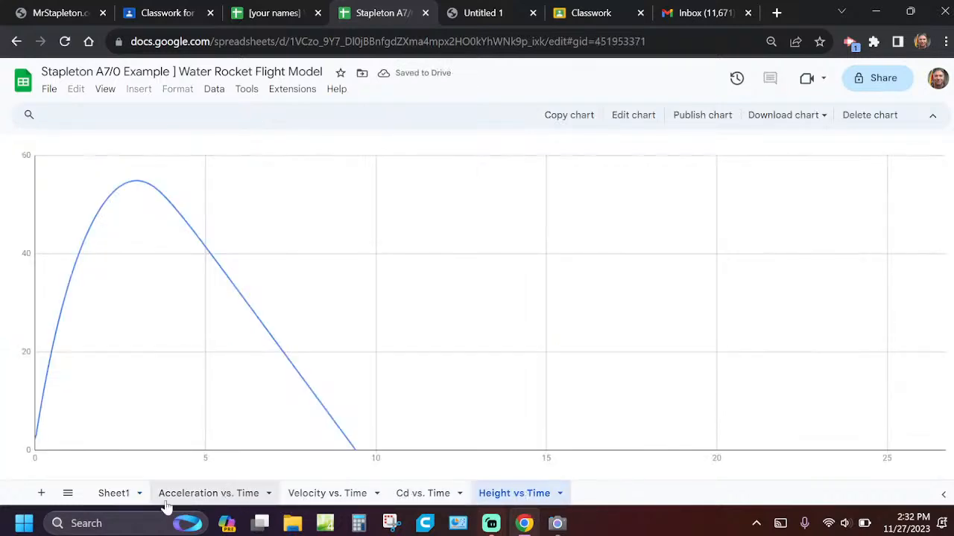
click(114, 495)
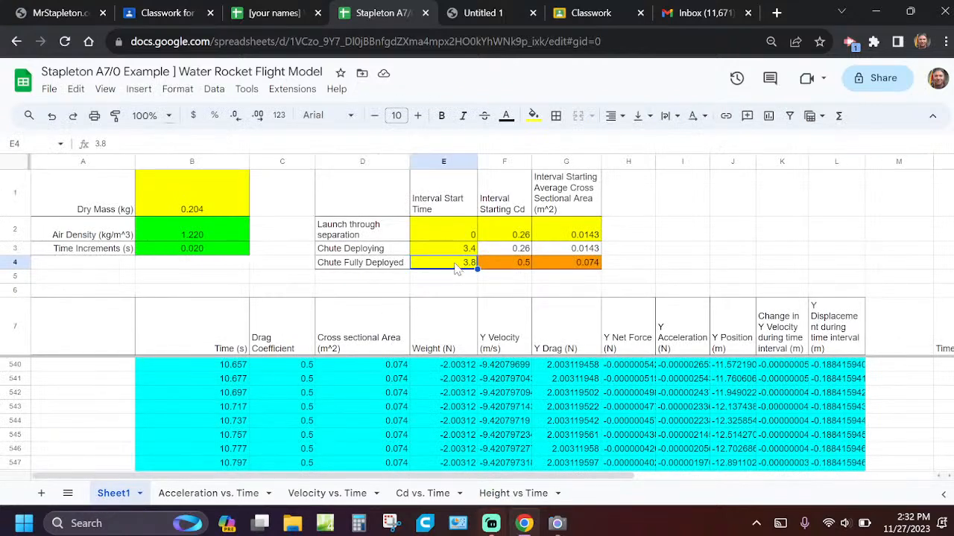
text(3)
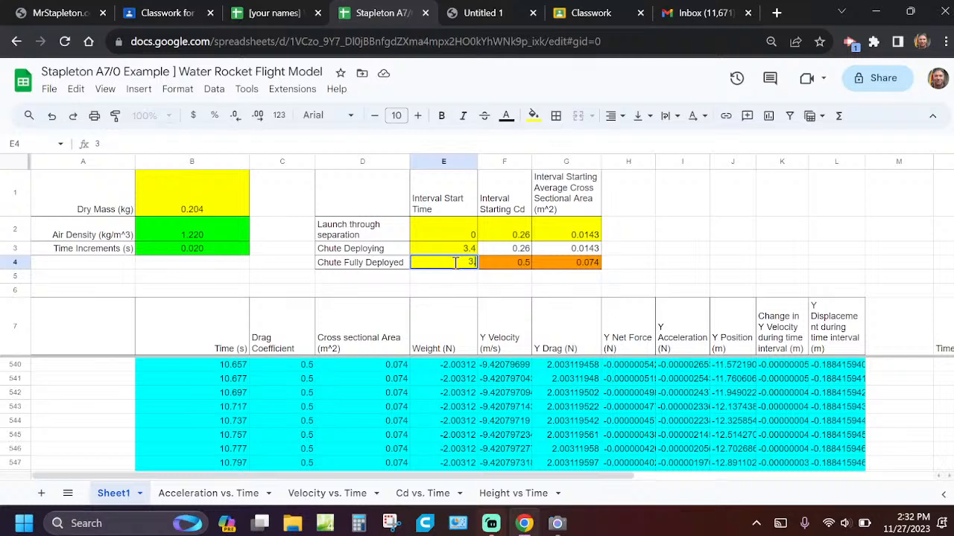
key(Return)
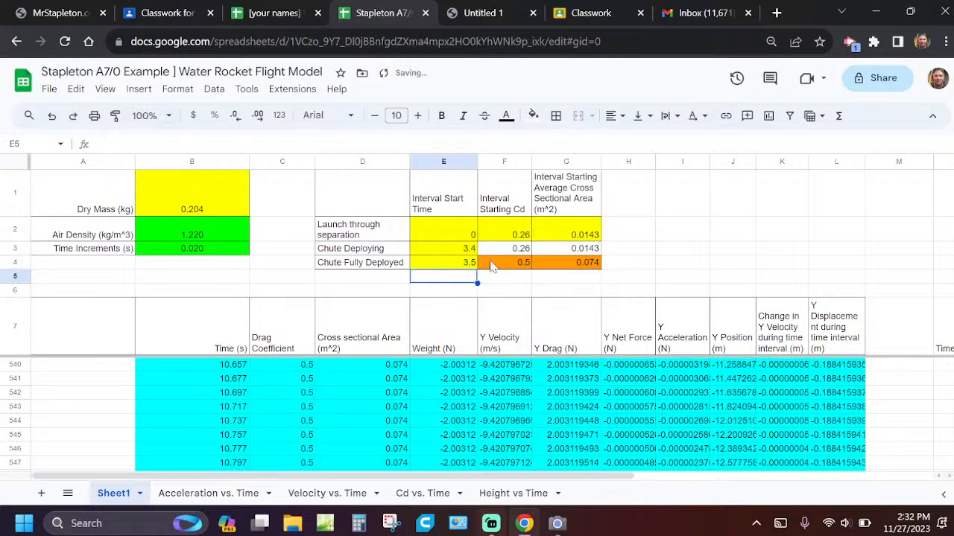
click(513, 495)
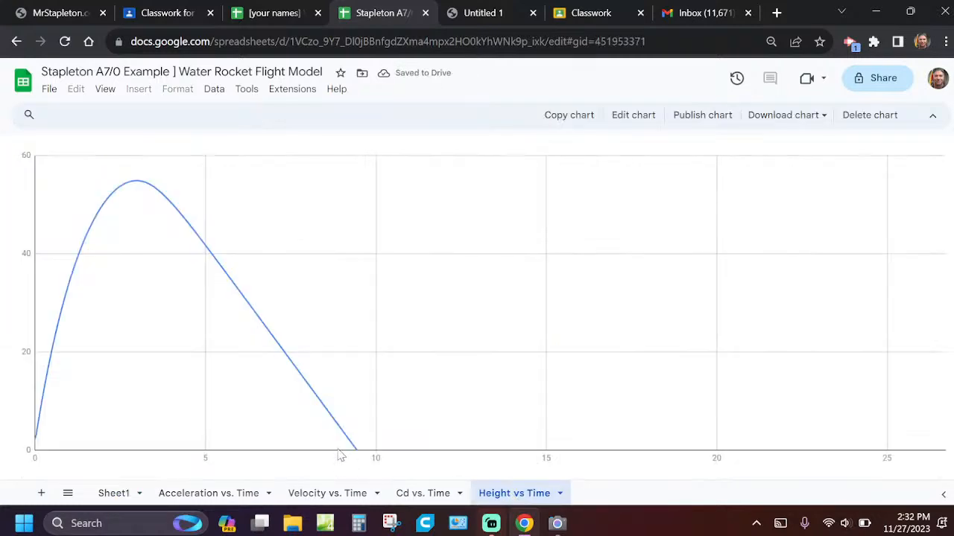
click(112, 495)
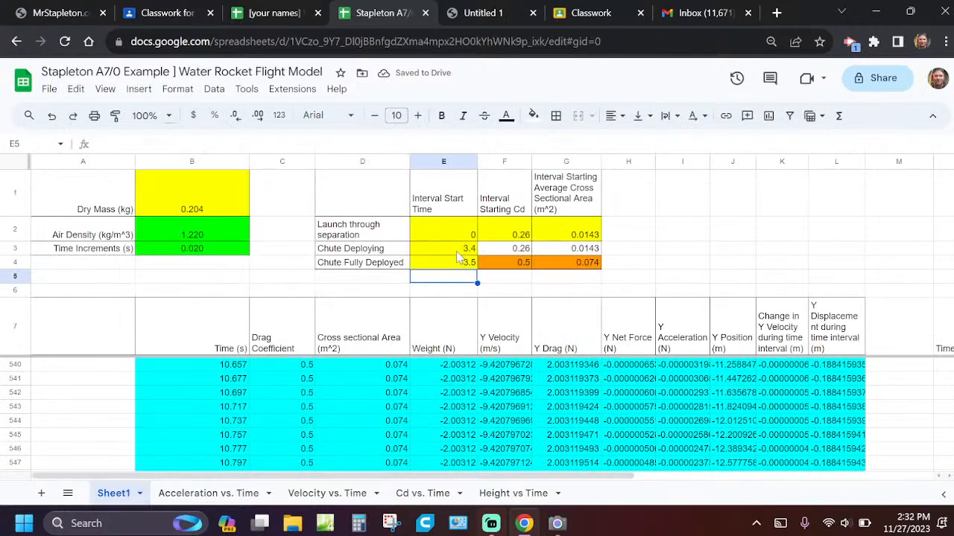
Step: Try start times of 3.1 for Chute Deploying in E3 and 3.2 for Chute Fully Deployed in E4, checking the Height vs Time chart
click(459, 251)
text(3)
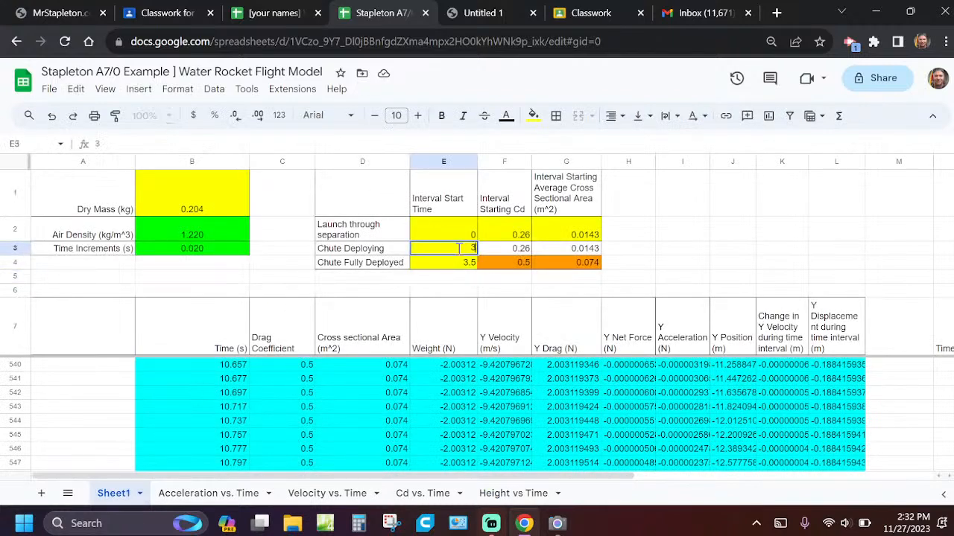
text(.1)
key(Return)
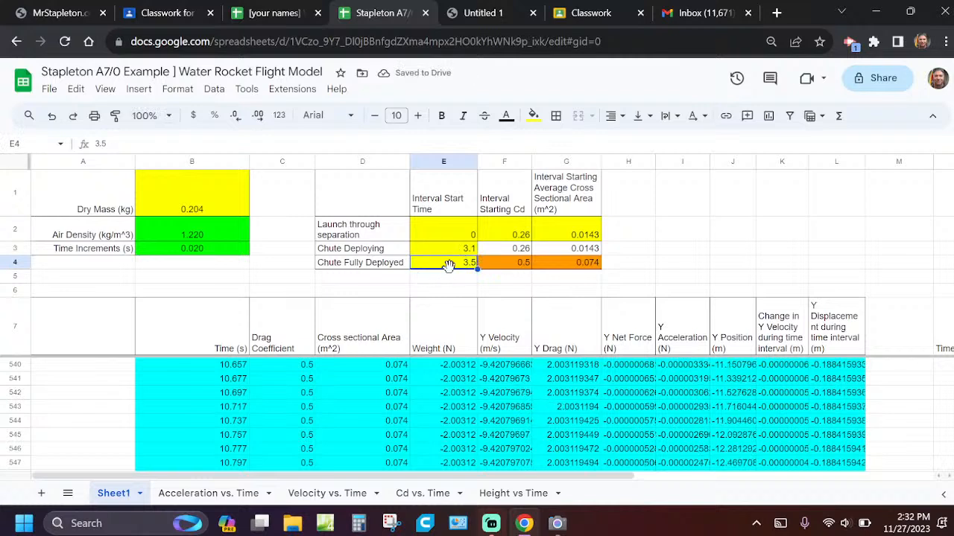
text(3)
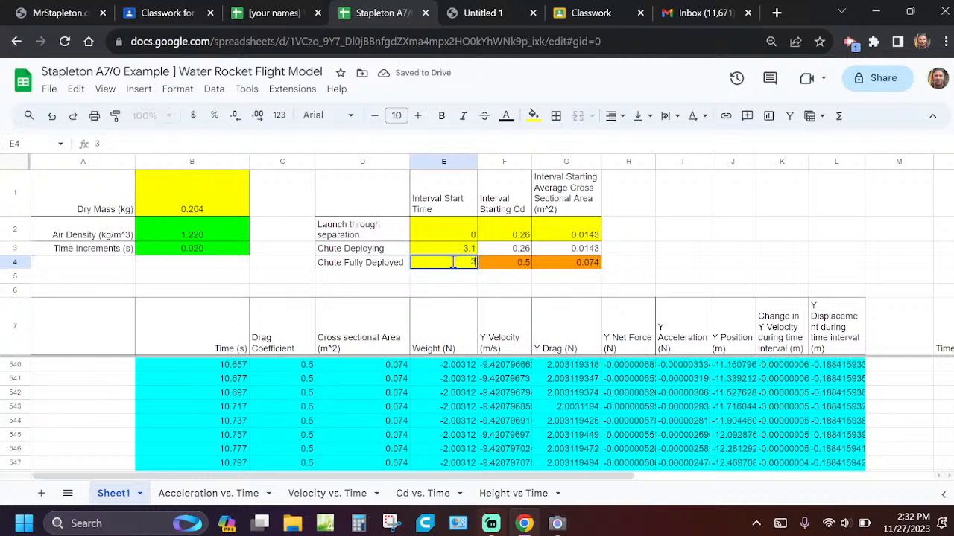
key(Return)
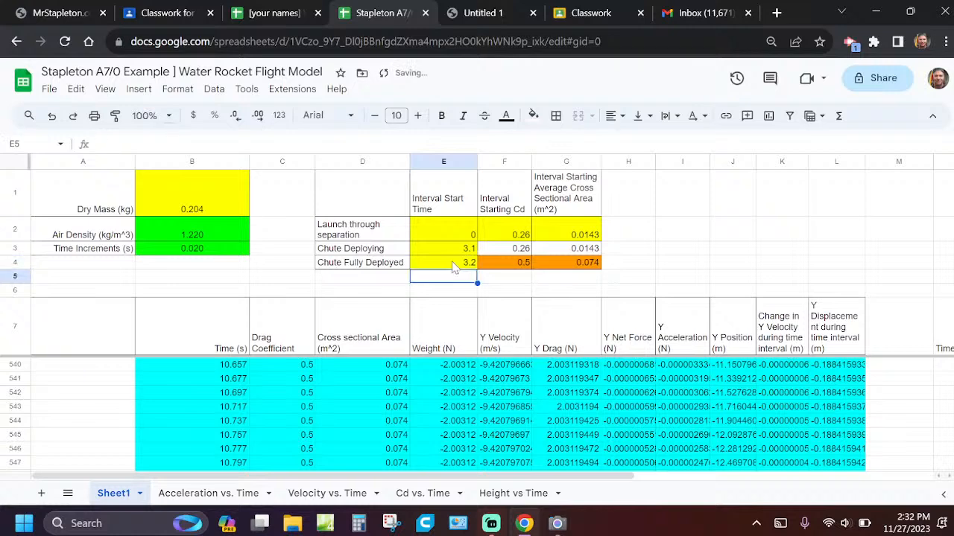
click(526, 498)
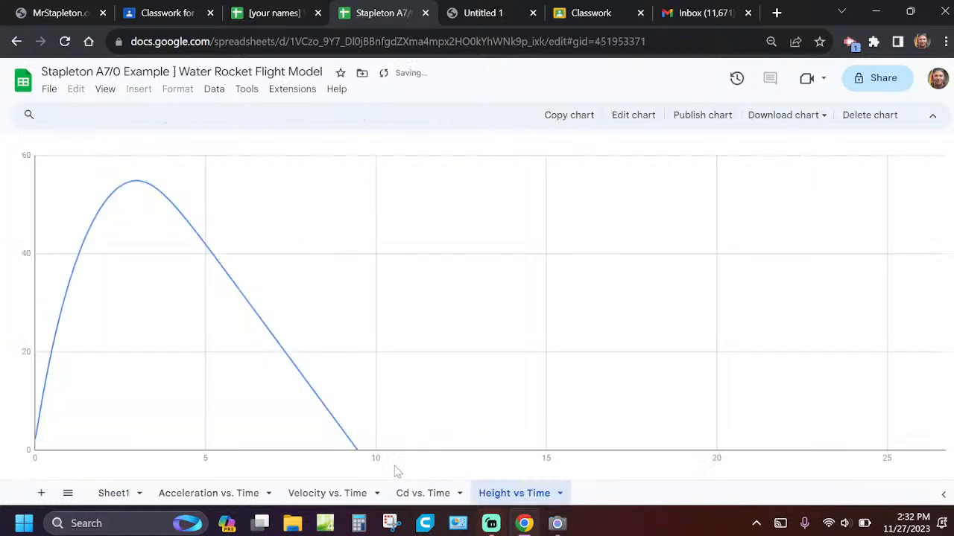
click(113, 498)
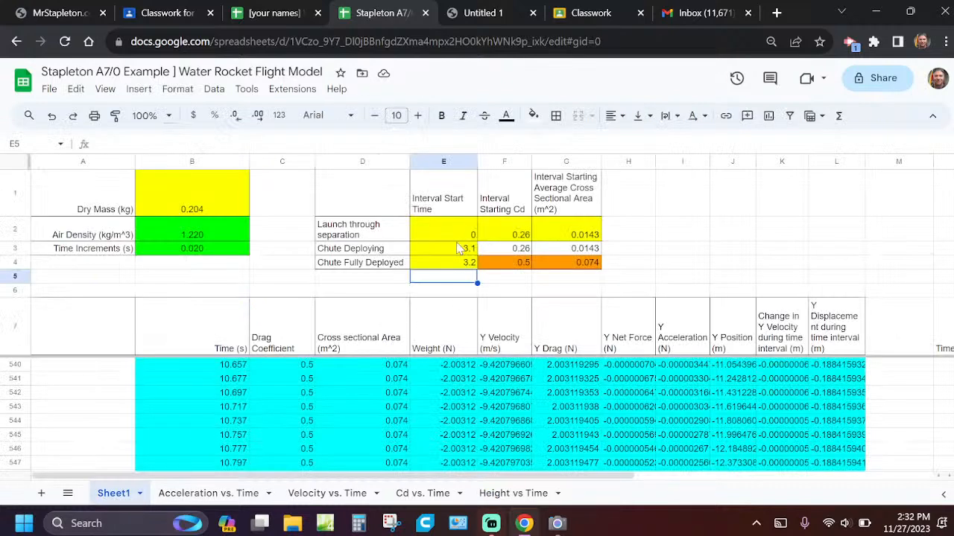
Step: Try a Chute Deploying start time of 2 in E3 and check the Height vs Time chart, returning to Sheet1
click(456, 250)
text(2)
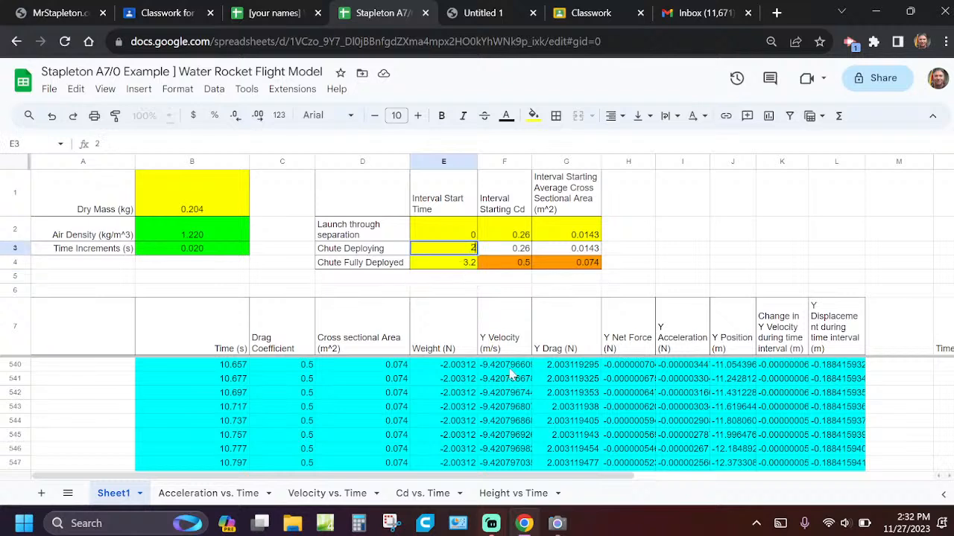
key(Return)
click(509, 494)
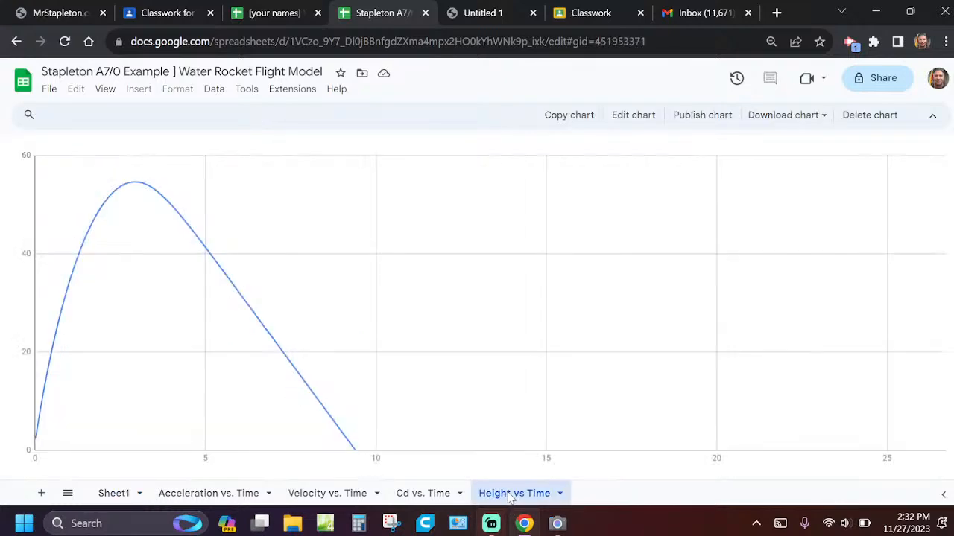
click(112, 495)
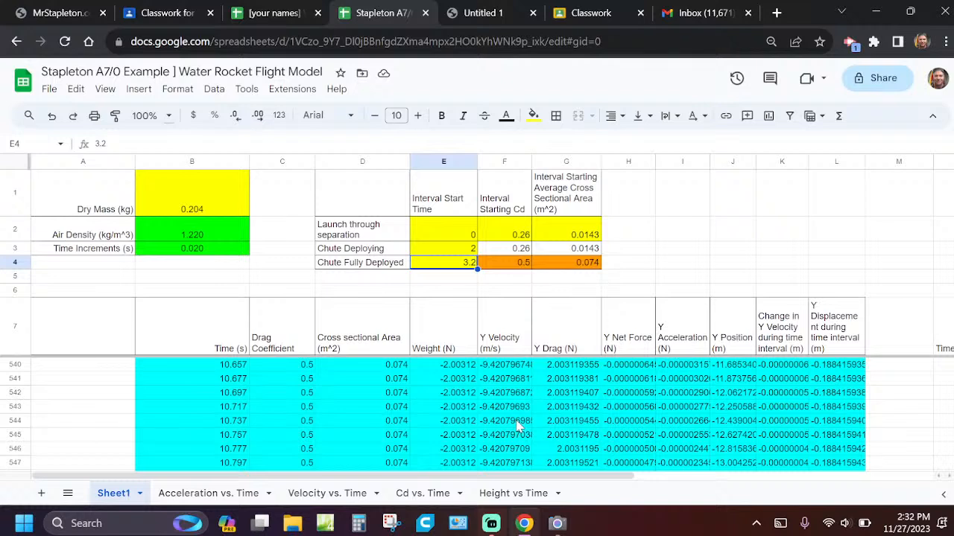
Step: Examine how the drag coefficient and cross-sectional area change in the model rows across the chute deployment interval
click(674, 291)
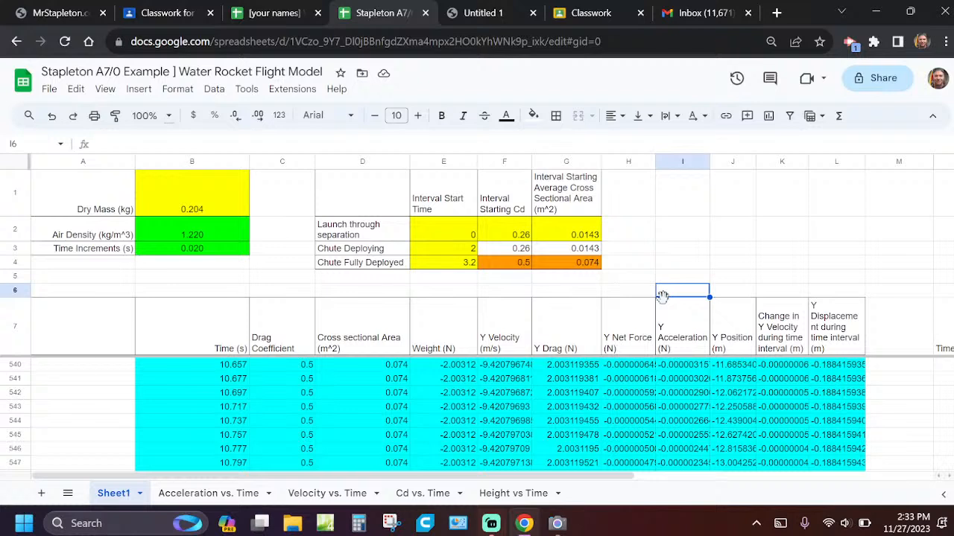
click(521, 266)
click(565, 265)
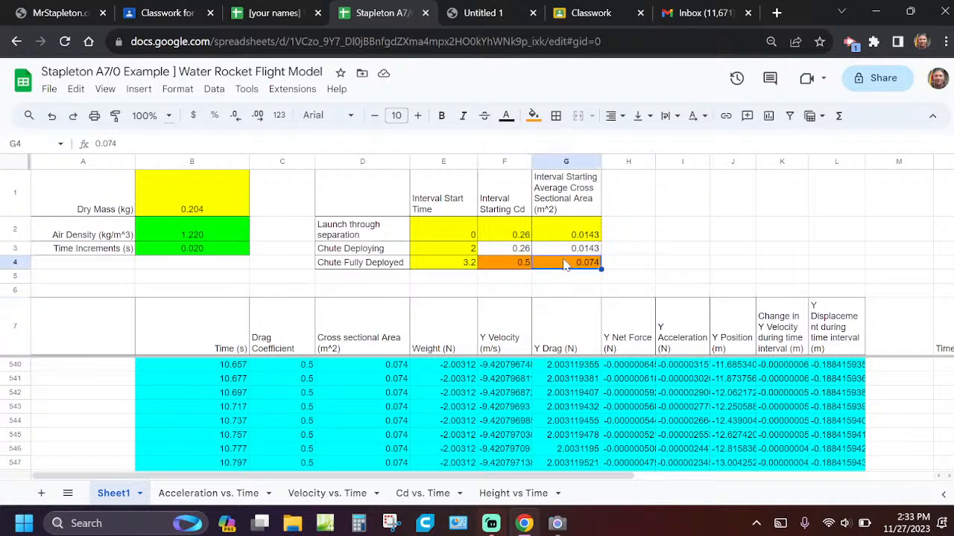
click(463, 250)
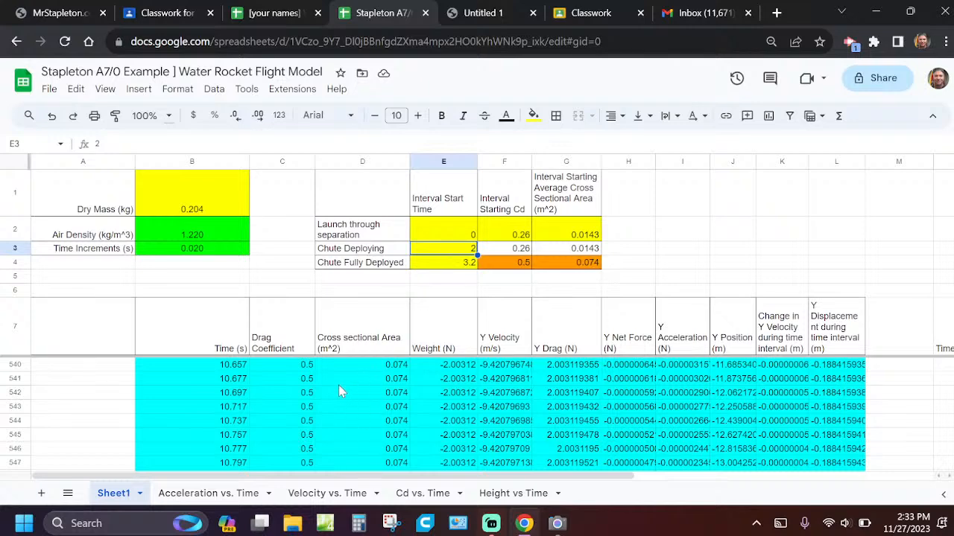
scroll(365, 382, down, 3)
scroll(363, 402, up, 6)
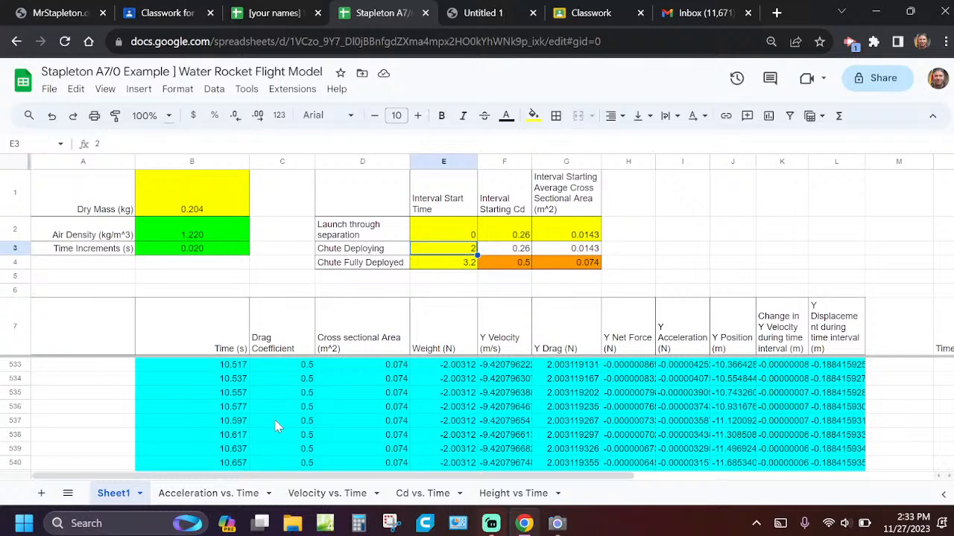
drag(953, 418, 953, 365)
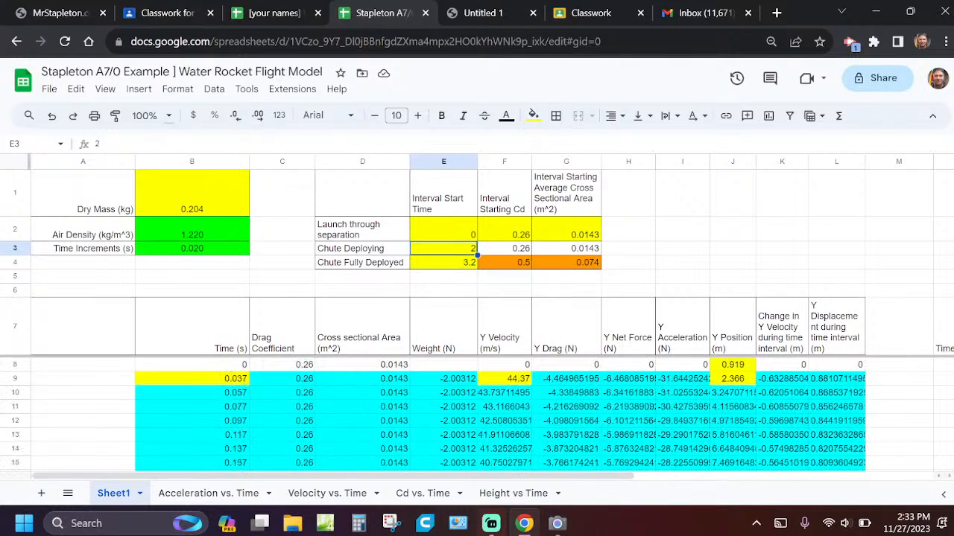
click(376, 420)
scroll(369, 413, down, 20)
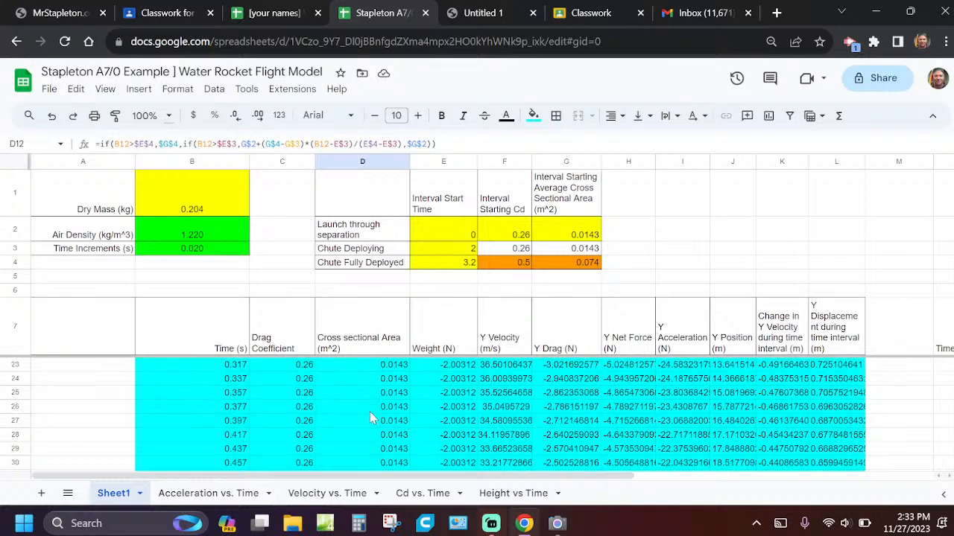
scroll(370, 414, down, 10)
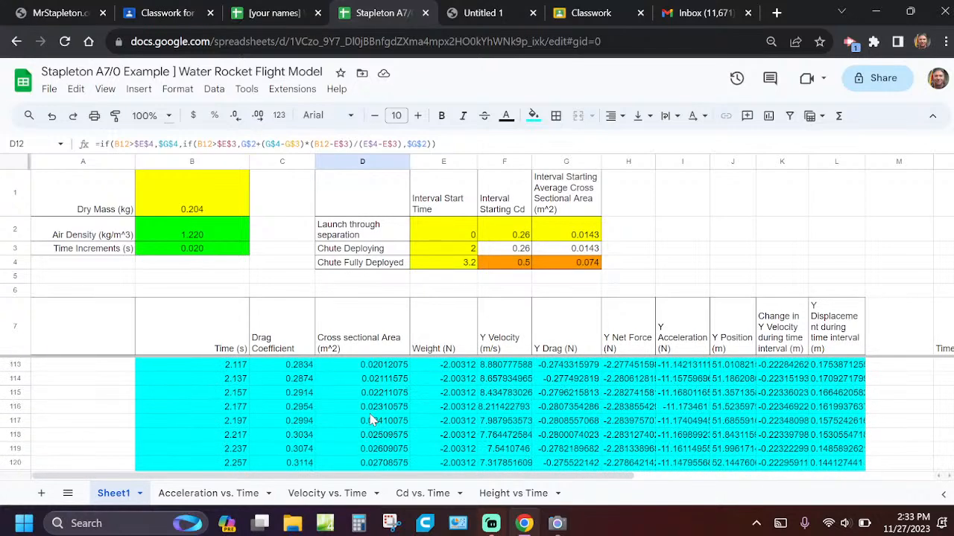
scroll(368, 420, down, 2)
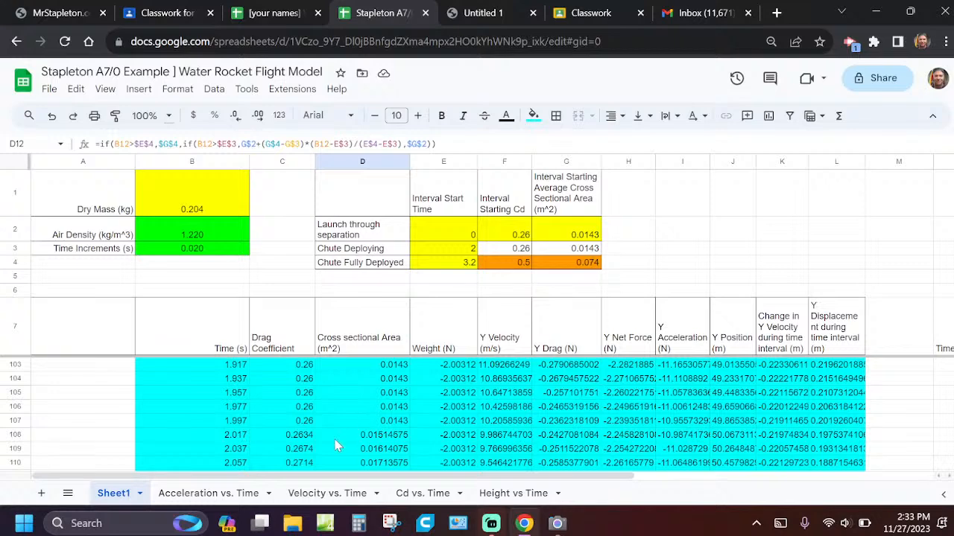
scroll(313, 443, down, 10)
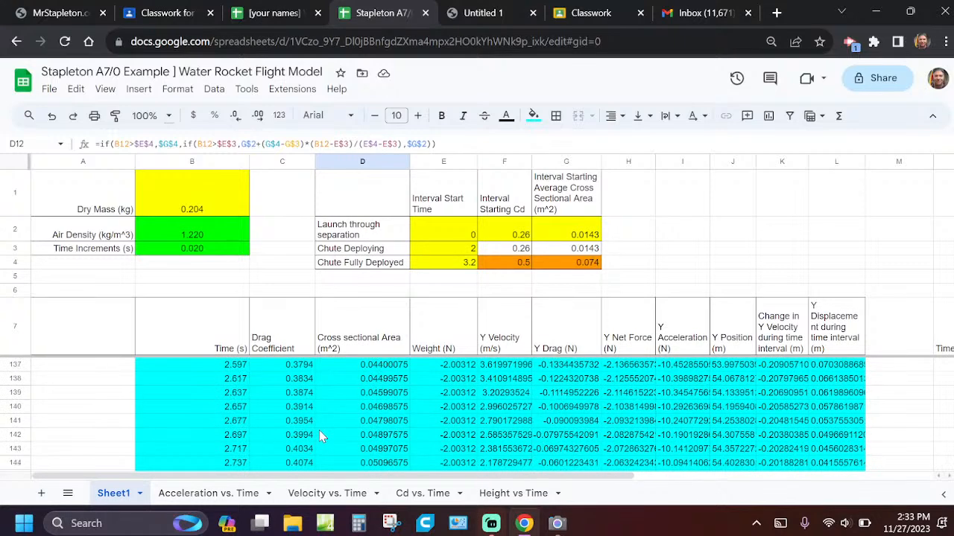
scroll(345, 410, down, 1)
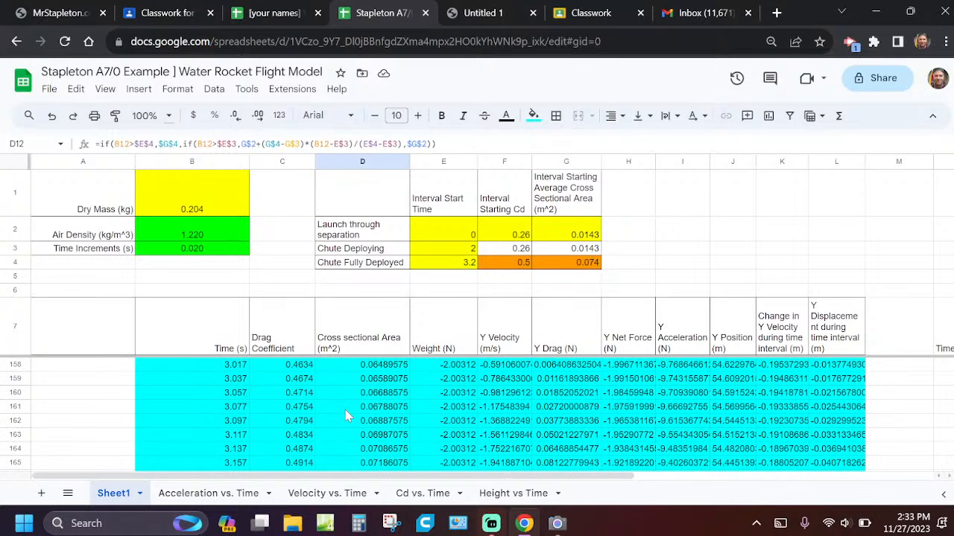
scroll(477, 424, down, 1)
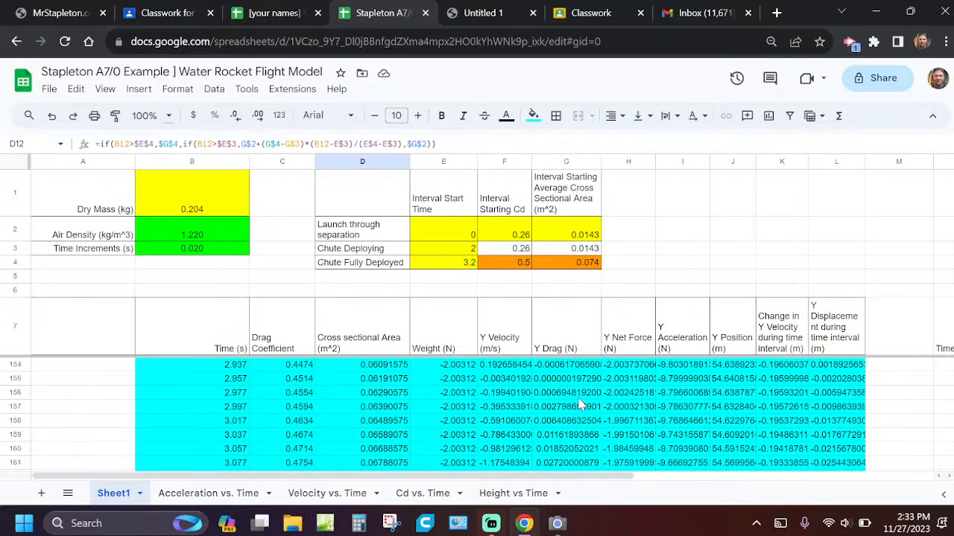
Step: Inspect the Y Drag formula and values in the model rows approaching and just past apogee
scroll(566, 406, down, 5)
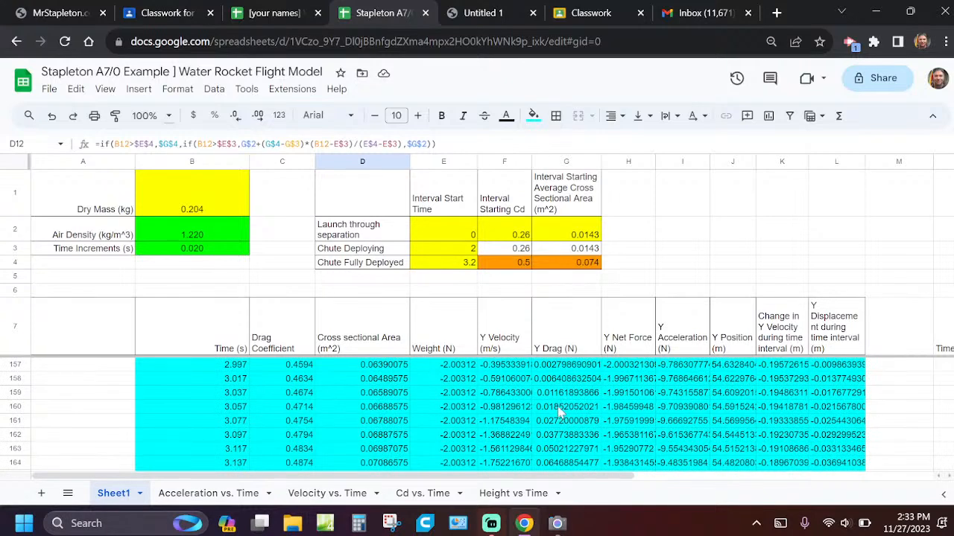
scroll(561, 412, up, 10)
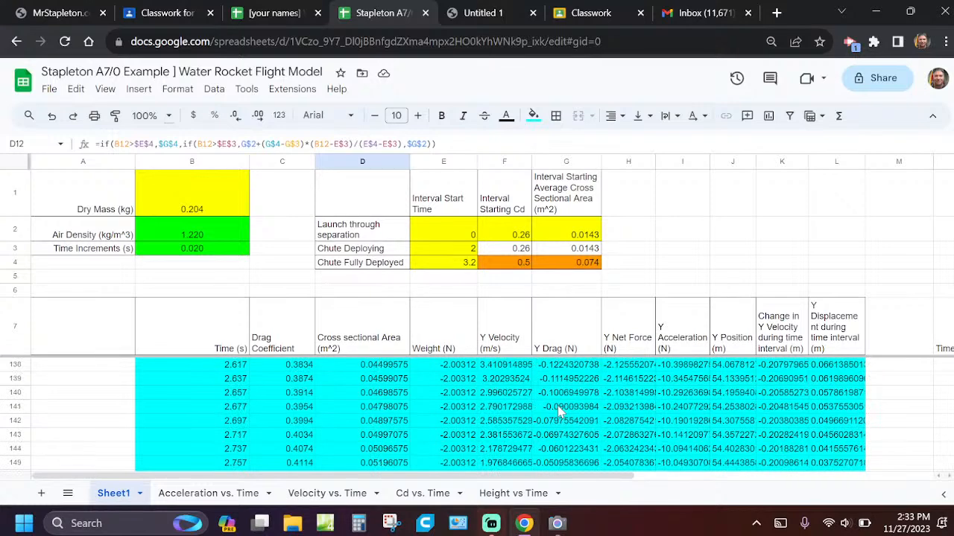
scroll(561, 412, down, 1)
scroll(560, 412, up, 1)
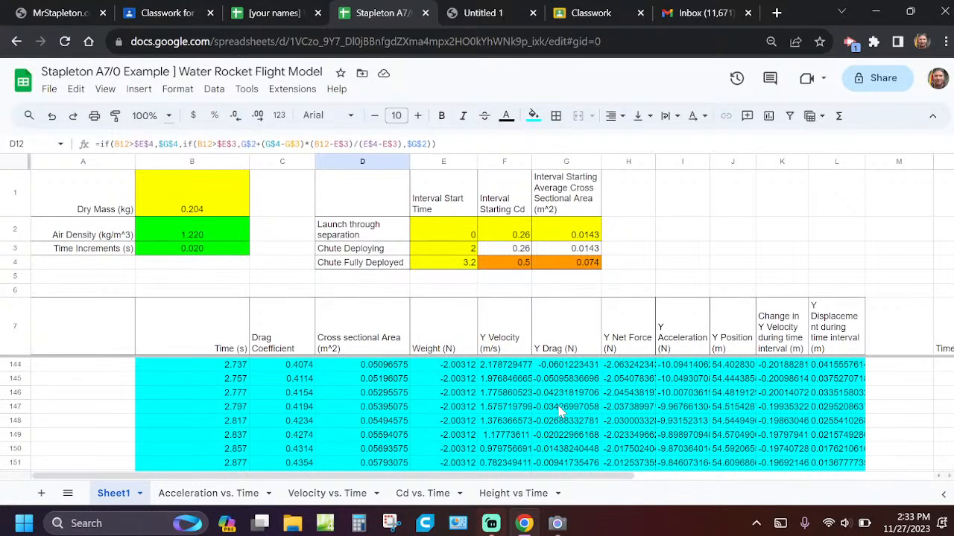
click(555, 380)
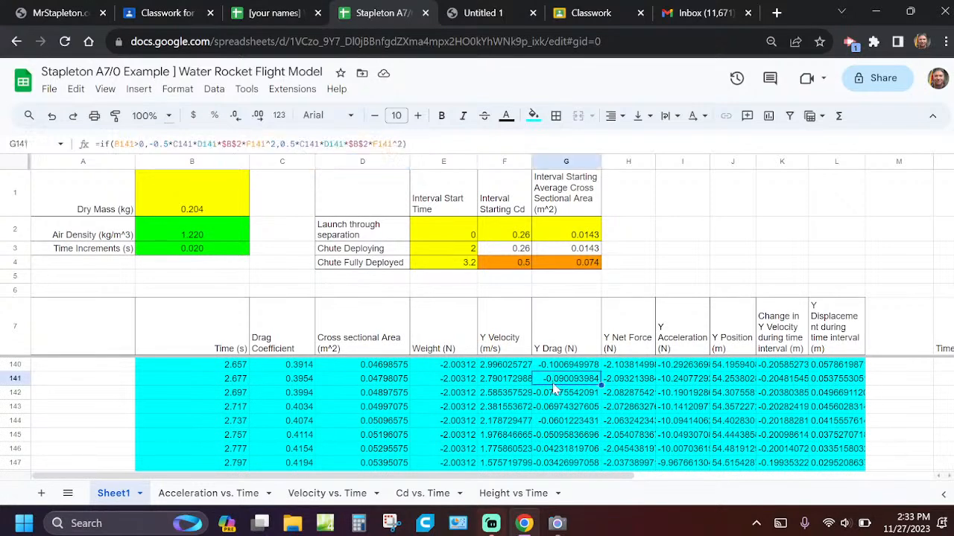
scroll(553, 422, down, 2)
scroll(553, 423, down, 2)
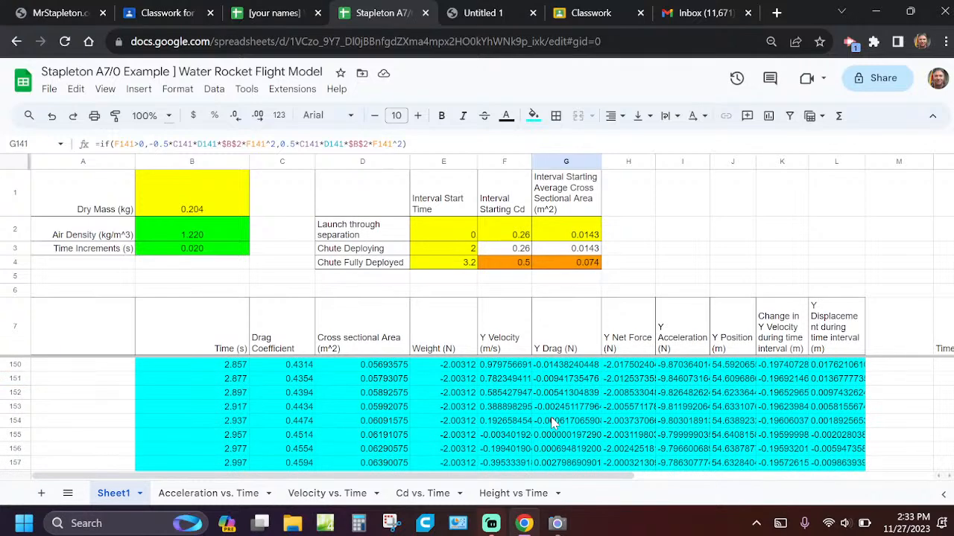
click(549, 381)
drag(549, 389, 555, 449)
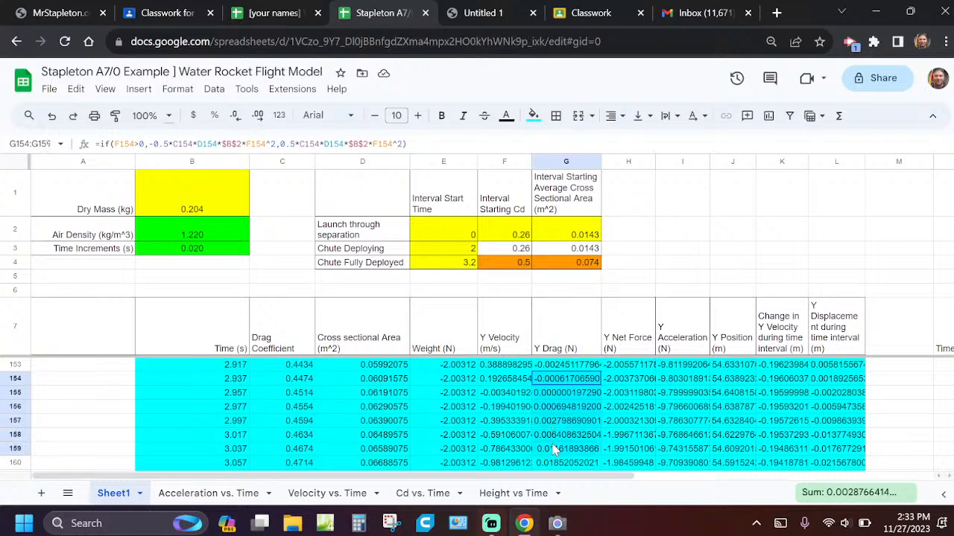
drag(555, 365, 547, 433)
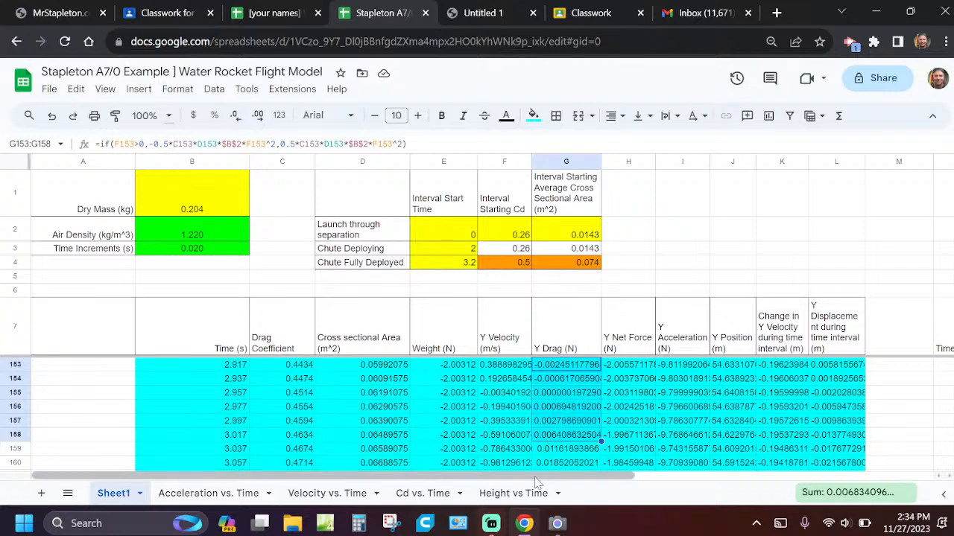
Step: Undo the trial changes to the chute start times in E3 and E4 and the last area change in G4
click(660, 263)
key(ctrl+z)
key(ctrl+z)
key(ctrl+z)
key(ctrl+z)
key(ctrl+z)
key(ctrl+z)
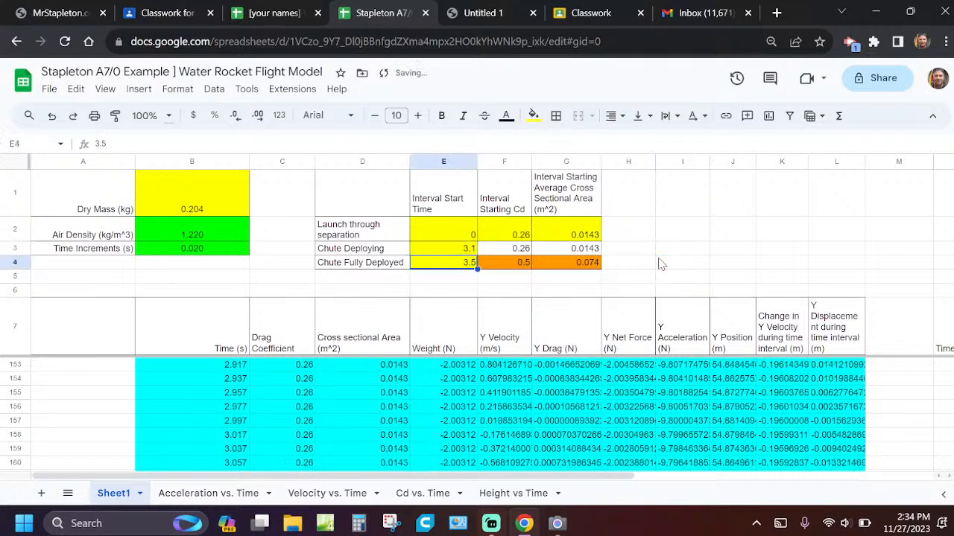
key(ctrl+z)
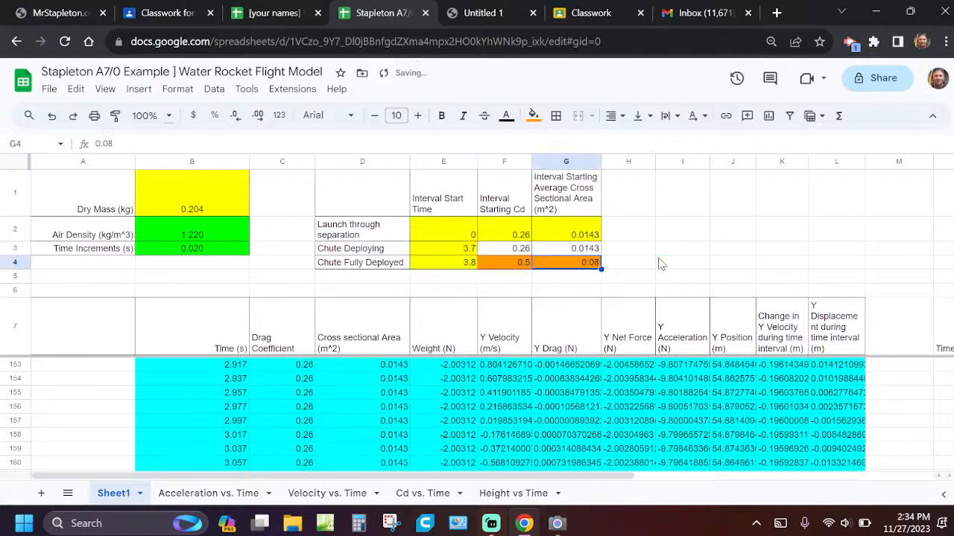
Step: Look through the descent rows around 6 s on Sheet1 and examine the Acceleration vs. Time chart
click(721, 195)
scroll(526, 438, down, 5)
scroll(526, 438, down, 20)
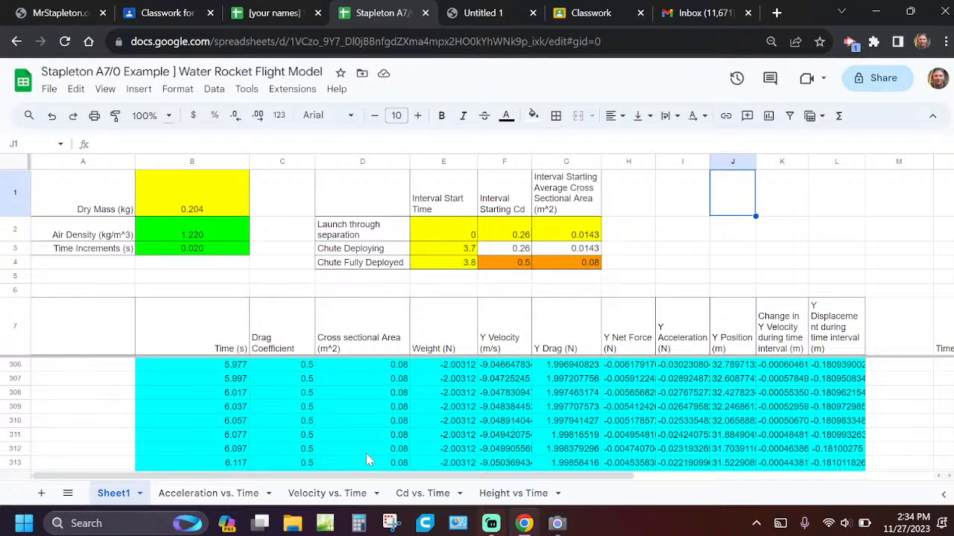
click(253, 495)
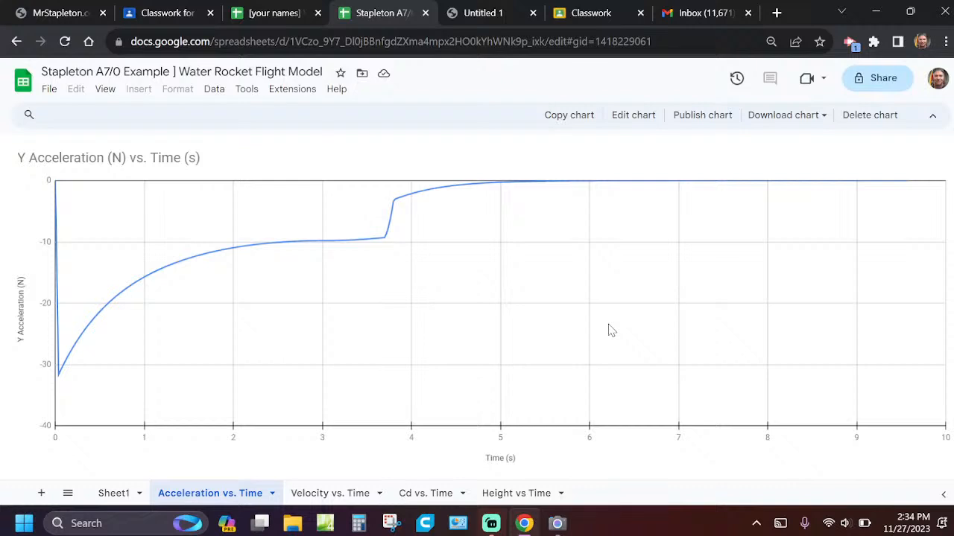
mouse_move(62, 377)
Step: Return to Sheet1 and briefly switch to the Camera app to view the handwritten thrust-phase measurements before coming back
click(116, 494)
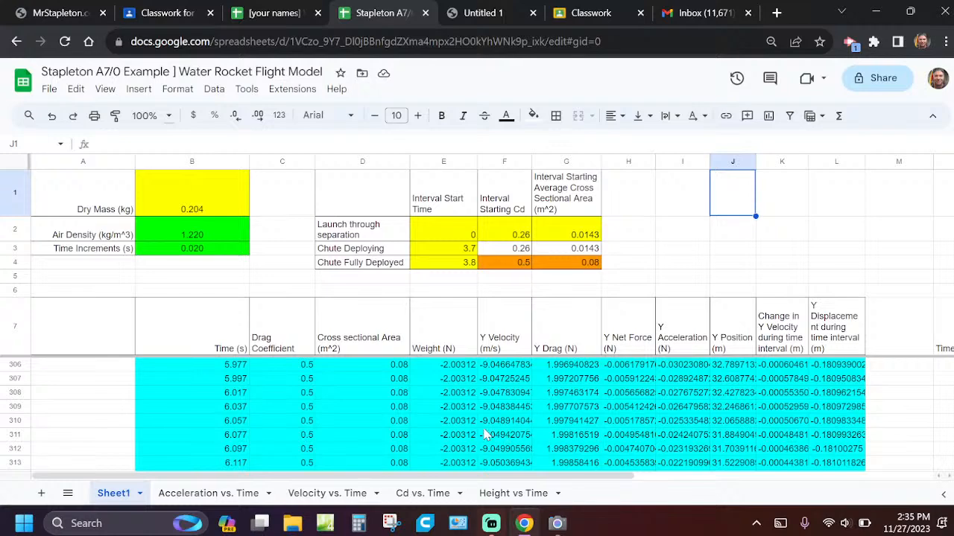
click(559, 525)
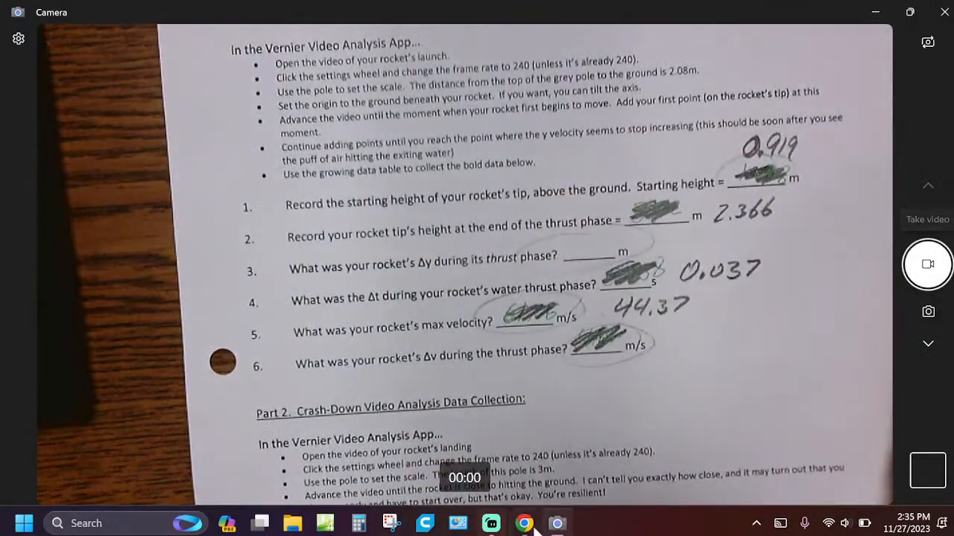
click(559, 525)
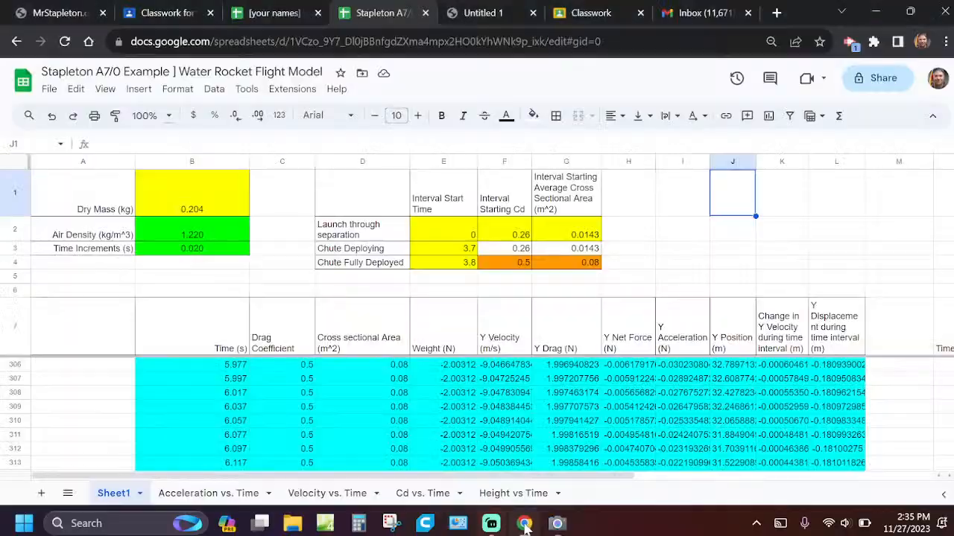